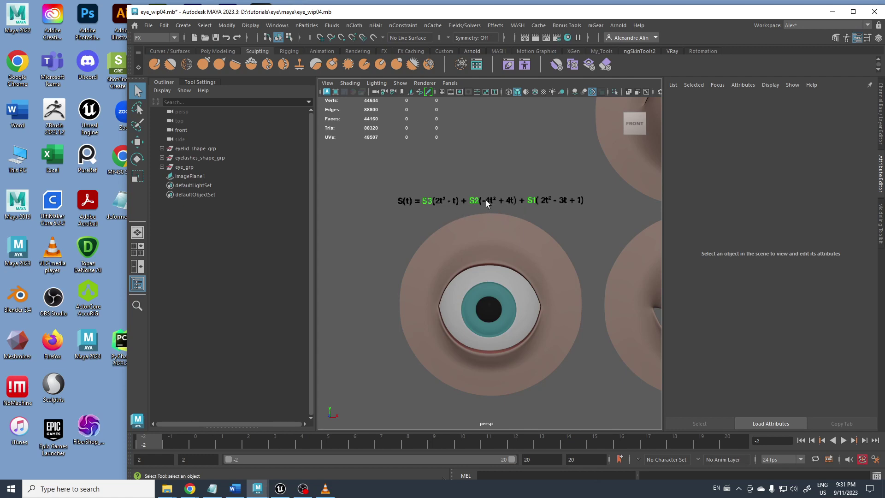
Step: Examine the eye model from the front and side together with the S(t) formula image plane above it
{"action": "left_click_drag", "start_coordinate": [452, 279], "coordinate": [492, 256], "text": "alt"}
{"action": "scroll", "coordinate": [492, 256], "scroll_direction": "up", "scroll_amount": 3}
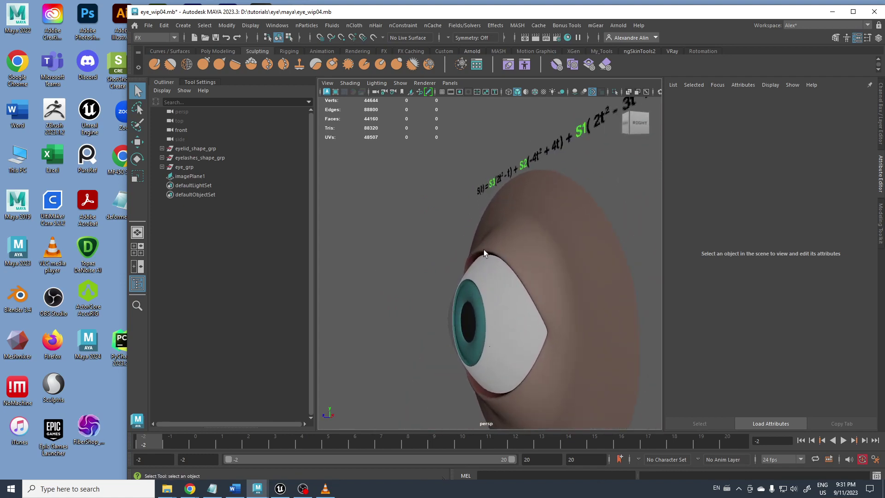
{"action": "left_click_drag", "start_coordinate": [354, 291], "coordinate": [505, 261], "text": "alt"}
{"action": "scroll", "coordinate": [465, 252], "scroll_direction": "down", "scroll_amount": 2}
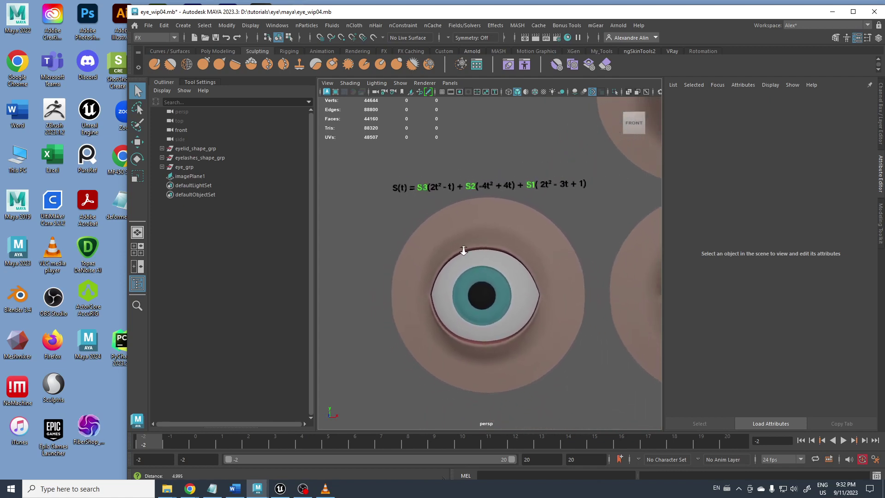
{"action": "middle_click_drag", "start_coordinate": [457, 236], "coordinate": [451, 239], "text": "alt"}
{"action": "right_click_drag", "start_coordinate": [450, 239], "coordinate": [442, 231], "text": "alt"}
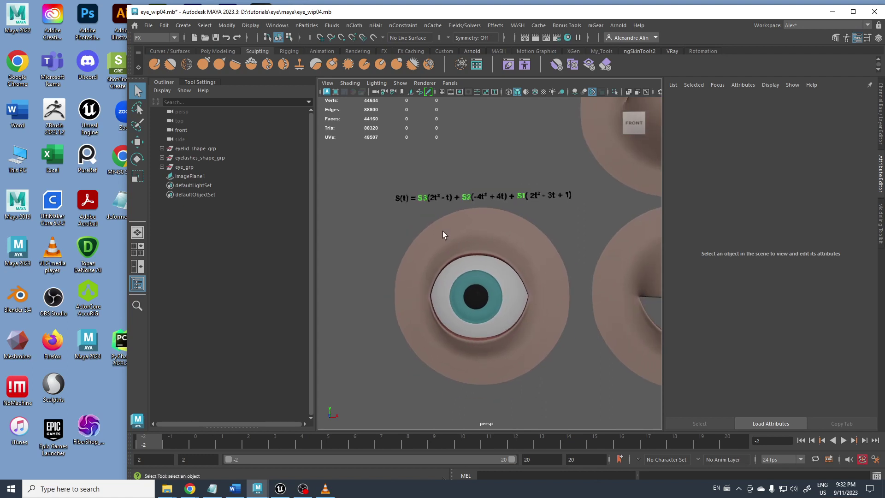
{"action": "left_click", "coordinate": [408, 202]}
{"action": "middle_click_drag", "start_coordinate": [401, 202], "coordinate": [444, 224], "text": "alt"}
{"action": "right_click_drag", "start_coordinate": [443, 224], "coordinate": [379, 198], "text": "alt"}
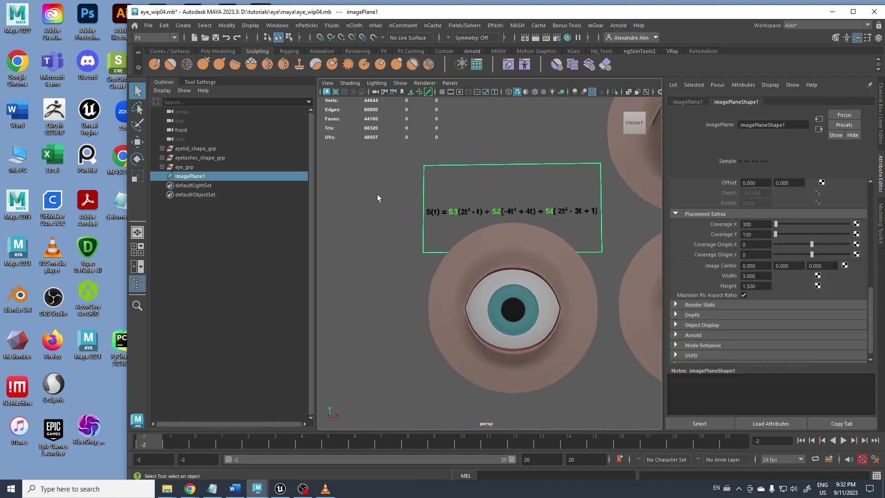
{"action": "left_click", "coordinate": [352, 159]}
Step: Open the Bifrost Graph Editor and extend its window to the lower left, clear of the formula
{"action": "left_click", "coordinate": [277, 25]}
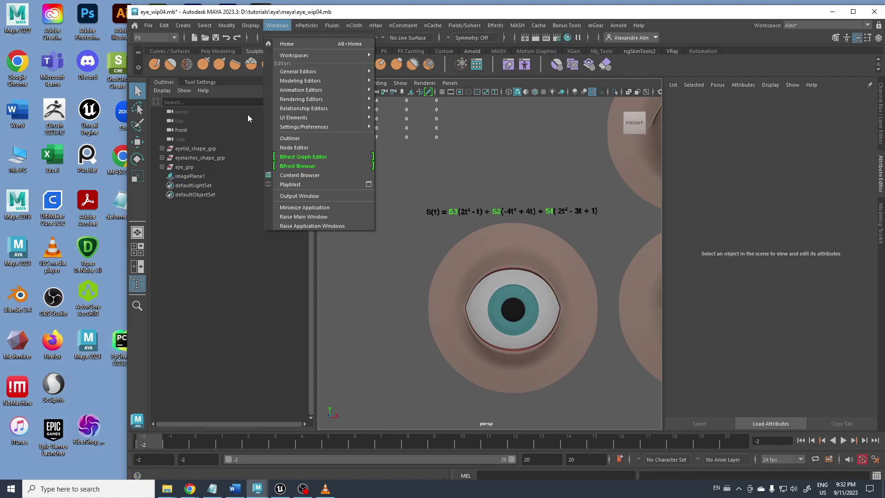
{"action": "left_click", "coordinate": [295, 158]}
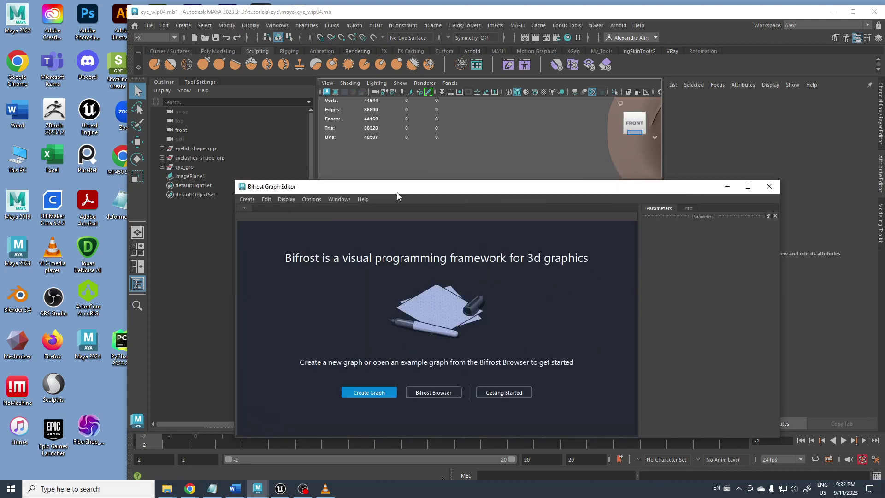
{"action": "left_click_drag", "start_coordinate": [397, 193], "coordinate": [429, 220]}
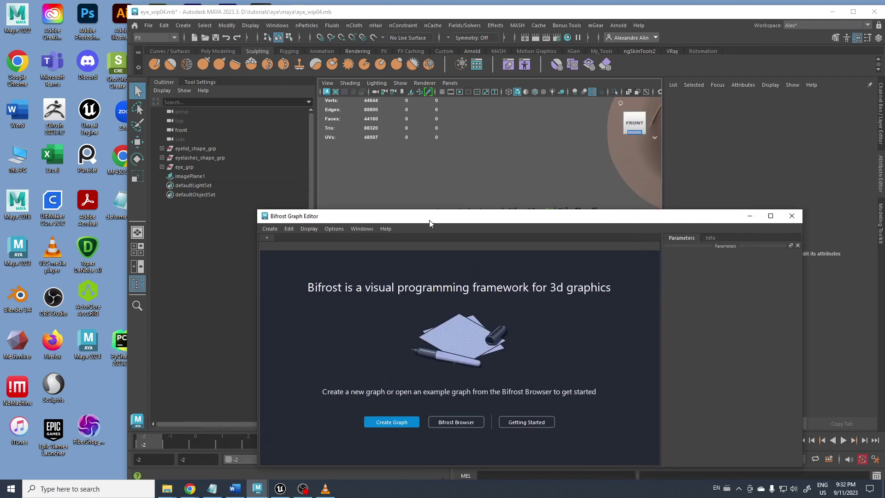
{"action": "left_click_drag", "start_coordinate": [259, 211], "coordinate": [133, 288]}
Step: Maximize the main window and arrange the Bifrost Graph Editor beneath the formula, making the editor taller
{"action": "left_click", "coordinate": [853, 12]}
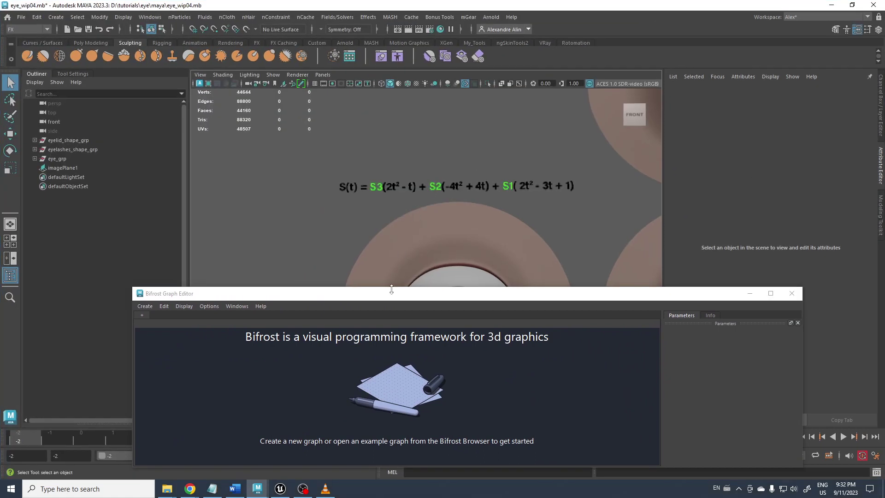
{"action": "left_click_drag", "start_coordinate": [389, 298], "coordinate": [397, 311]}
{"action": "scroll", "coordinate": [375, 198], "scroll_direction": "down", "scroll_amount": 2}
{"action": "middle_click_drag", "start_coordinate": [366, 194], "coordinate": [360, 119], "text": "alt"}
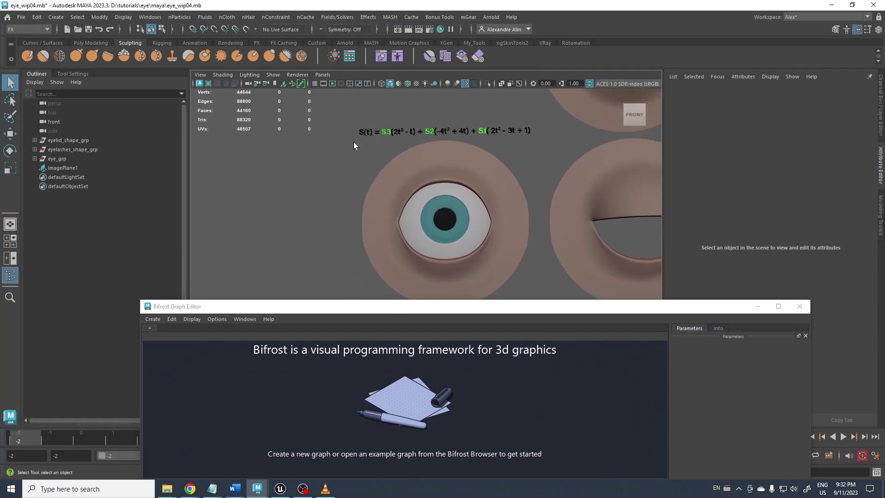
{"action": "scroll", "coordinate": [353, 142], "scroll_direction": "down", "scroll_amount": 1}
{"action": "left_click_drag", "start_coordinate": [349, 313], "coordinate": [353, 265]}
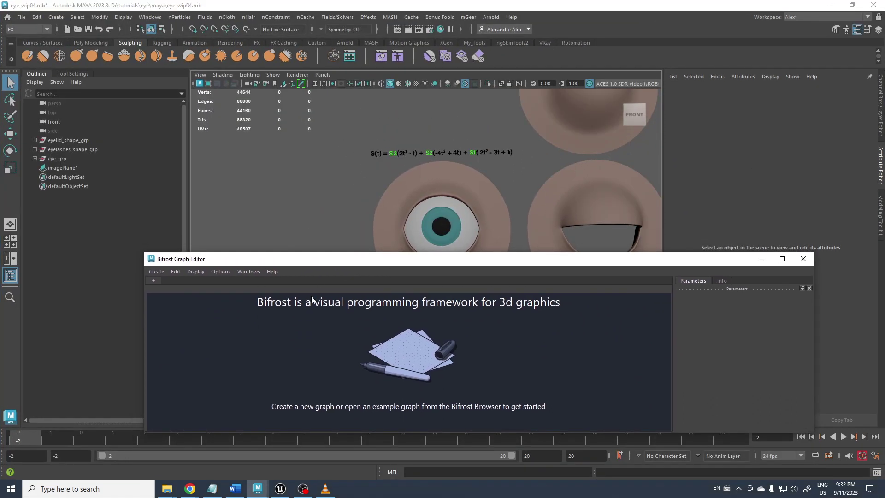
{"action": "left_click_drag", "start_coordinate": [602, 431], "coordinate": [598, 465]}
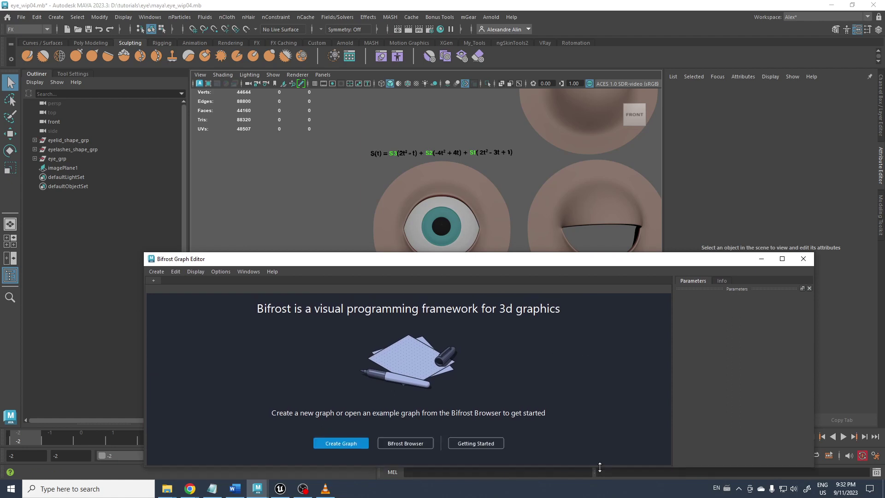
Step: Create a new Bifrost graph and select its node in the scene hierarchy
{"action": "left_click", "coordinate": [348, 441]}
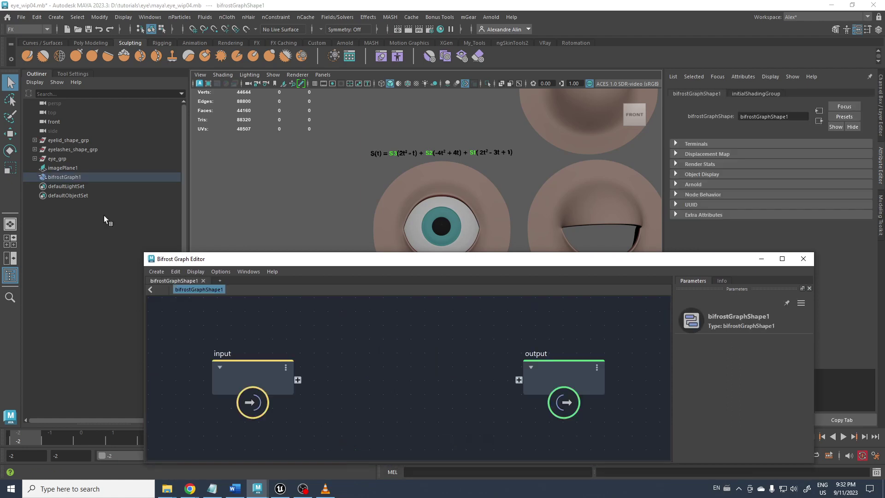
{"action": "left_click", "coordinate": [66, 167]}
{"action": "left_click", "coordinate": [60, 177]}
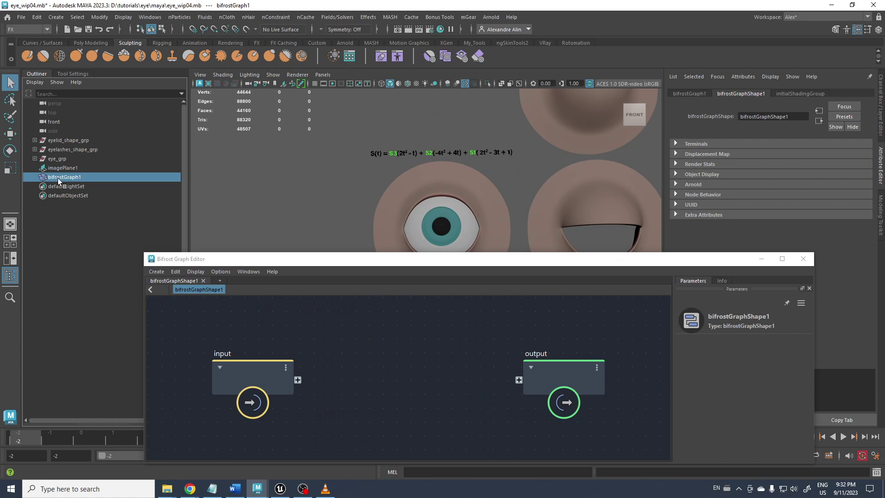
Step: Reposition the graph's input node slightly higher and its output node slightly farther from it
{"action": "middle_click_drag", "start_coordinate": [321, 187], "coordinate": [340, 161], "text": "alt"}
{"action": "scroll", "coordinate": [375, 172], "scroll_direction": "down", "scroll_amount": 3}
{"action": "left_click_drag", "start_coordinate": [376, 172], "coordinate": [326, 231], "text": "alt"}
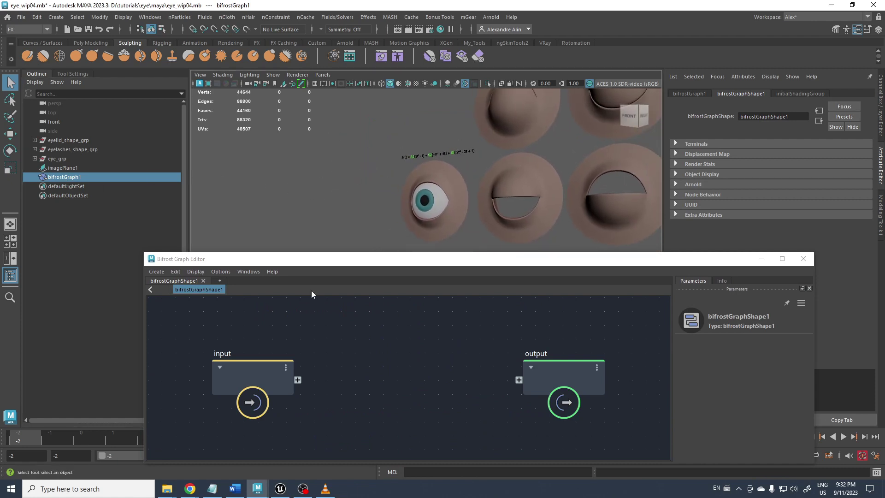
{"action": "left_click_drag", "start_coordinate": [249, 381], "coordinate": [248, 360]}
{"action": "left_click_drag", "start_coordinate": [572, 378], "coordinate": [582, 367]}
{"action": "left_click", "coordinate": [413, 373]}
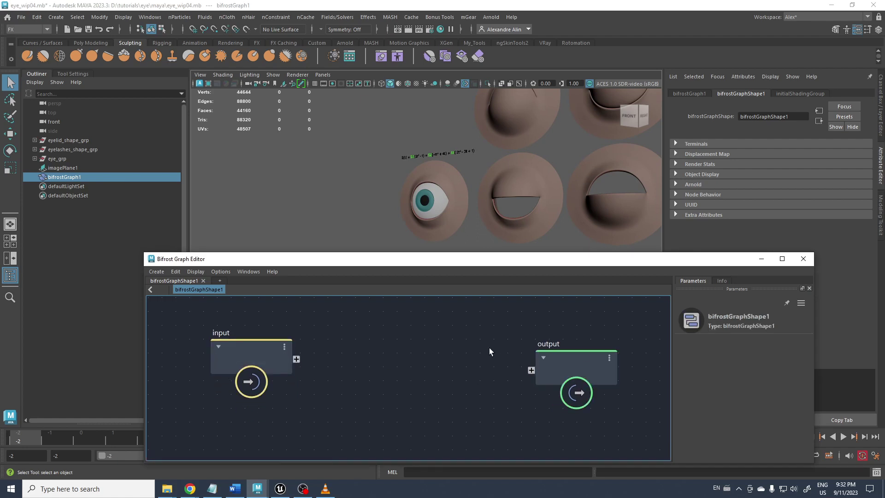
Step: Examine the S(t) formula up close and relate its parts to the graph's input and output nodes
{"action": "right_click_drag", "start_coordinate": [388, 185], "coordinate": [411, 178], "text": "alt"}
{"action": "middle_click_drag", "start_coordinate": [411, 178], "coordinate": [383, 217], "text": "alt"}
{"action": "right_click_drag", "start_coordinate": [384, 217], "coordinate": [423, 231], "text": "alt"}
{"action": "left_click_drag", "start_coordinate": [397, 193], "coordinate": [322, 206], "text": "alt"}
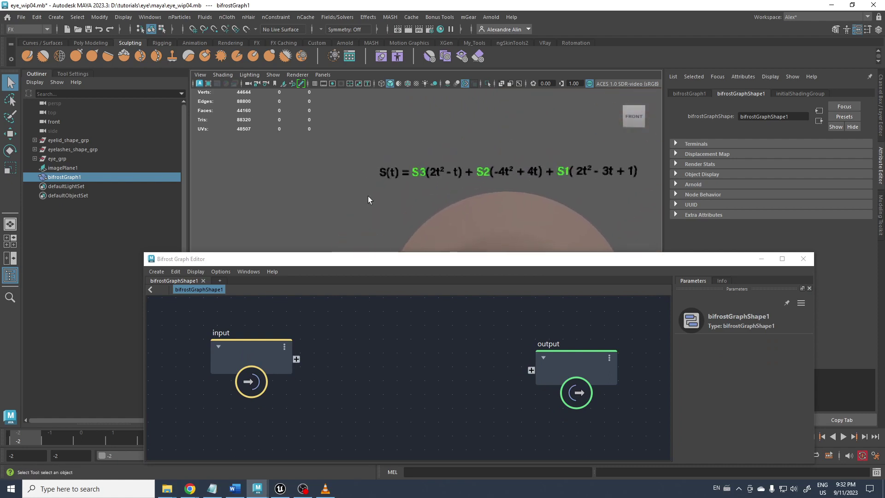
{"action": "left_click_drag", "start_coordinate": [305, 149], "coordinate": [346, 180]}
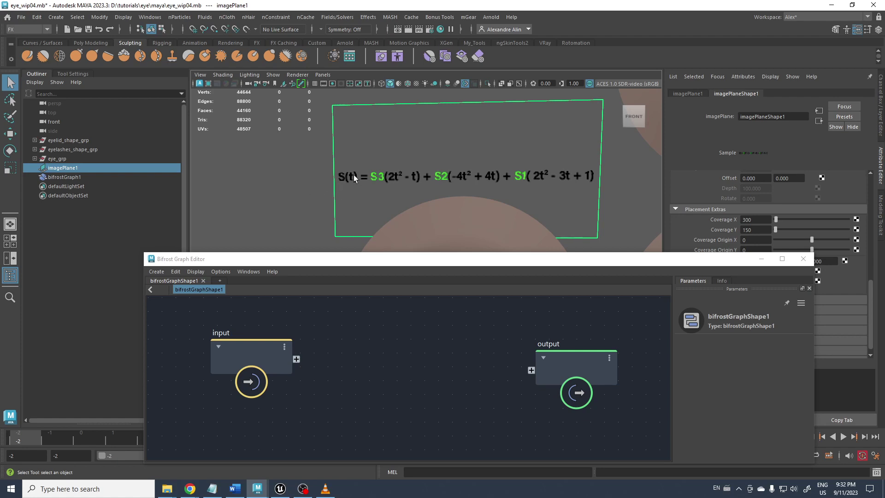
{"action": "left_click", "coordinate": [535, 328]}
{"action": "left_click", "coordinate": [599, 376]}
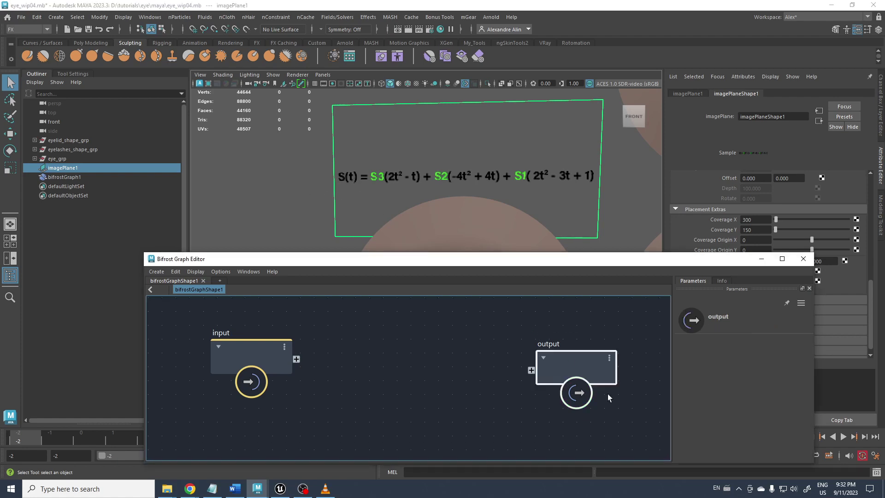
{"action": "left_click", "coordinate": [488, 377]}
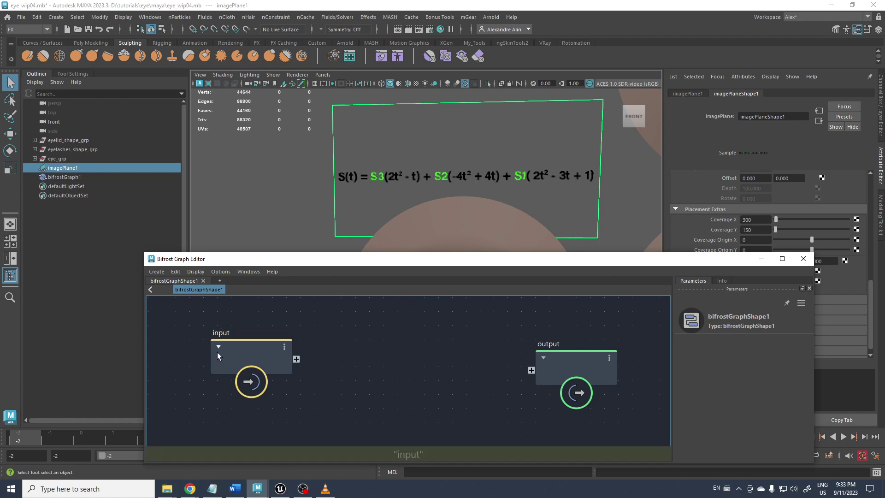
{"action": "left_click", "coordinate": [246, 352]}
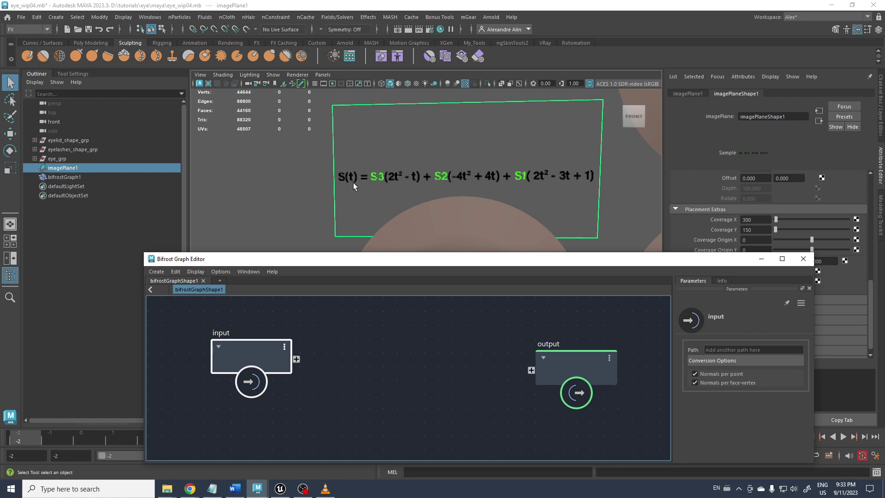
{"action": "left_click", "coordinate": [350, 338]}
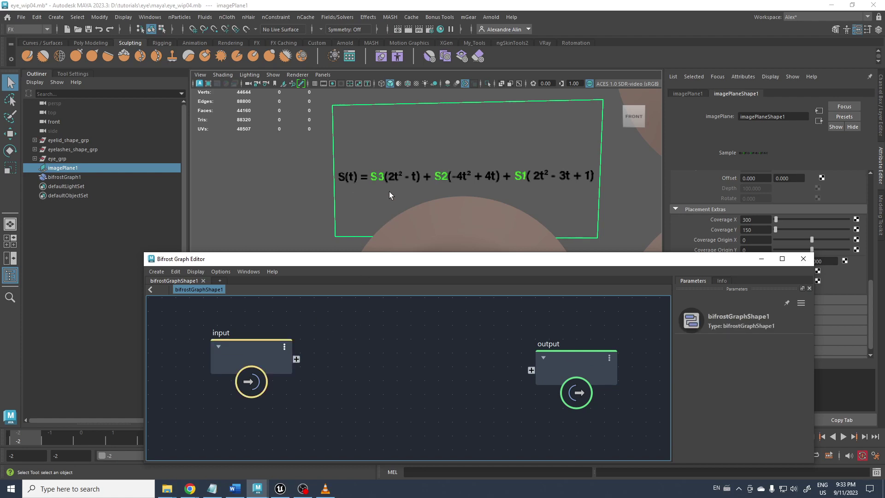
Step: Hide the fully closed and half-closed bottom eyelid shapes
{"action": "right_click_drag", "start_coordinate": [417, 190], "coordinate": [377, 190], "text": "alt"}
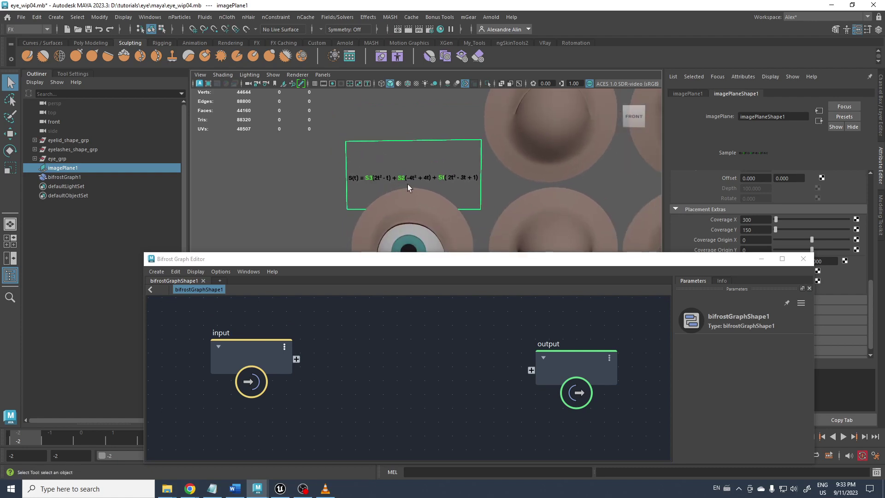
{"action": "middle_click_drag", "start_coordinate": [407, 184], "coordinate": [392, 165], "text": "alt"}
{"action": "right_click_drag", "start_coordinate": [390, 173], "coordinate": [337, 143], "text": "alt"}
{"action": "middle_click_drag", "start_coordinate": [404, 177], "coordinate": [383, 145], "text": "alt"}
{"action": "right_click_drag", "start_coordinate": [488, 164], "coordinate": [502, 179], "text": "alt"}
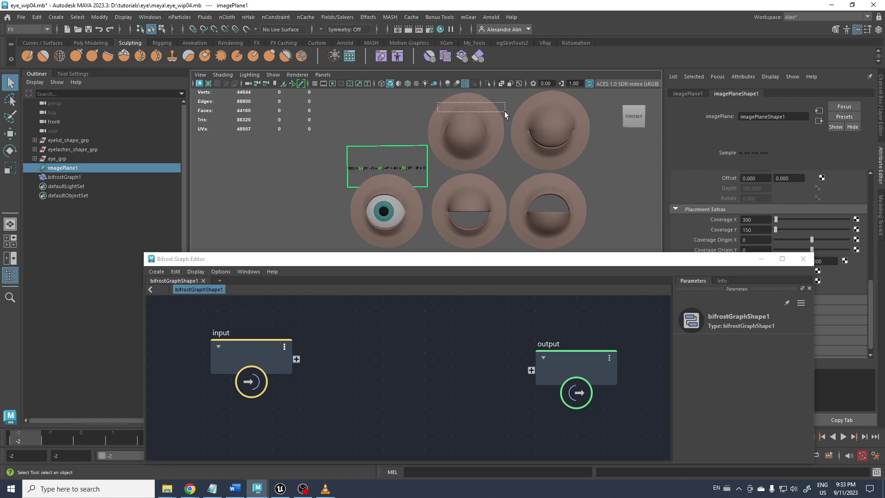
{"action": "left_click", "coordinate": [442, 108]}
{"action": "left_click", "coordinate": [470, 190]}
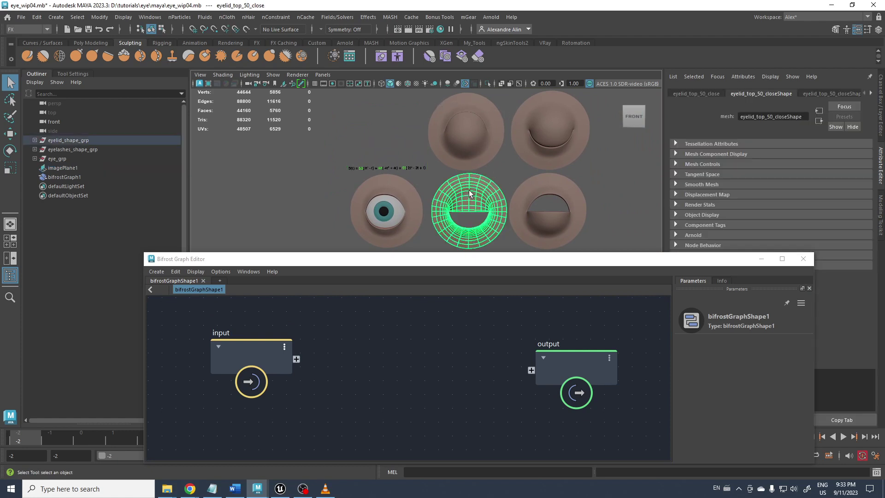
{"action": "left_click", "coordinate": [480, 125]}
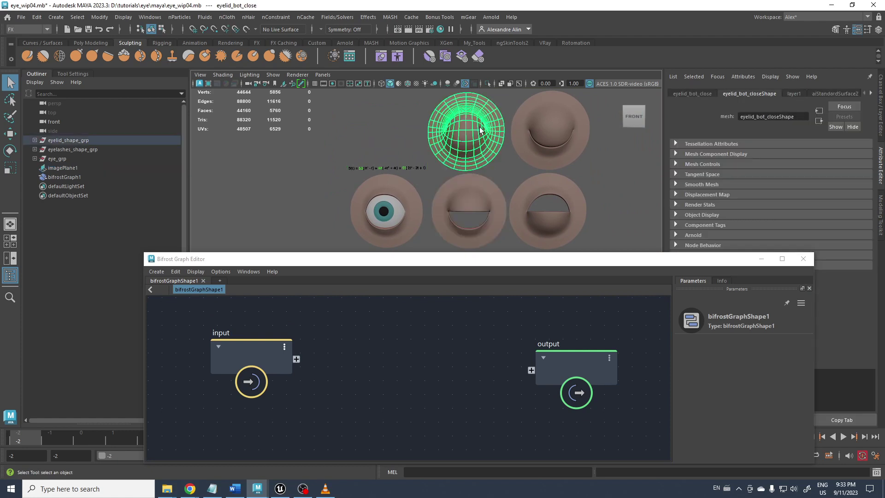
{"action": "key", "text": "ctrl+h"}
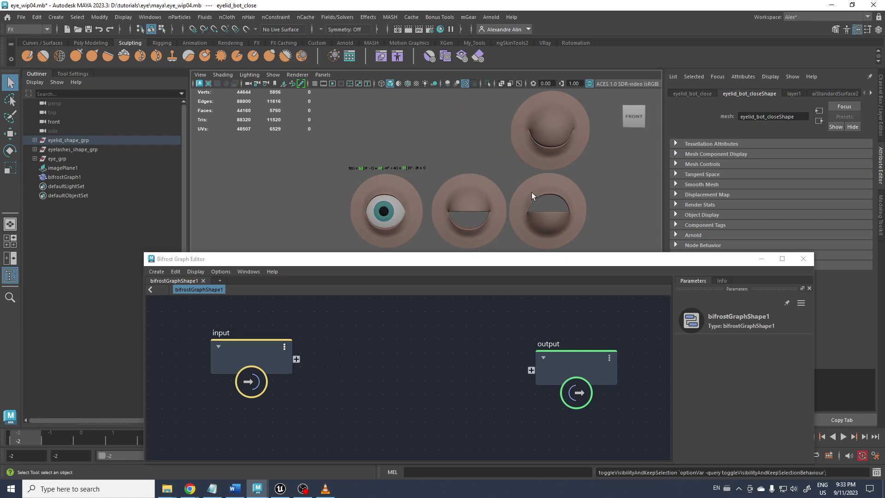
{"action": "left_click", "coordinate": [543, 190]}
{"action": "key", "text": "ctrl+h"}
Step: Move the eyelid_top_close shape sideways until it sits directly above the half-closed top eyelid, then deselect it
{"action": "left_click", "coordinate": [546, 134]}
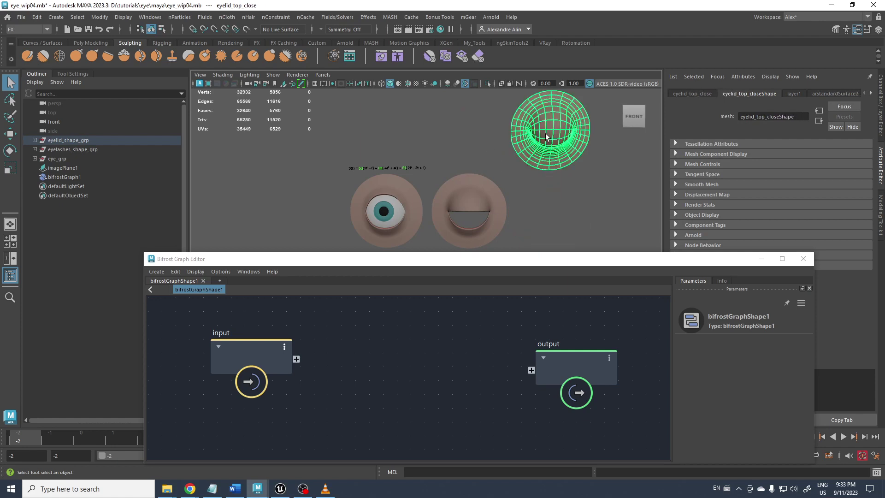
{"action": "key", "text": "w"}
{"action": "left_click_drag", "start_coordinate": [580, 129], "coordinate": [496, 141]}
{"action": "left_click", "coordinate": [363, 138]}
Step: Examine which of the closed, half-closed and open eyelid meshes correspond to S3, S2 and S1 in the formula
{"action": "left_click_drag", "start_coordinate": [358, 140], "coordinate": [386, 150], "text": "alt"}
{"action": "scroll", "coordinate": [402, 164], "scroll_direction": "up", "scroll_amount": 3}
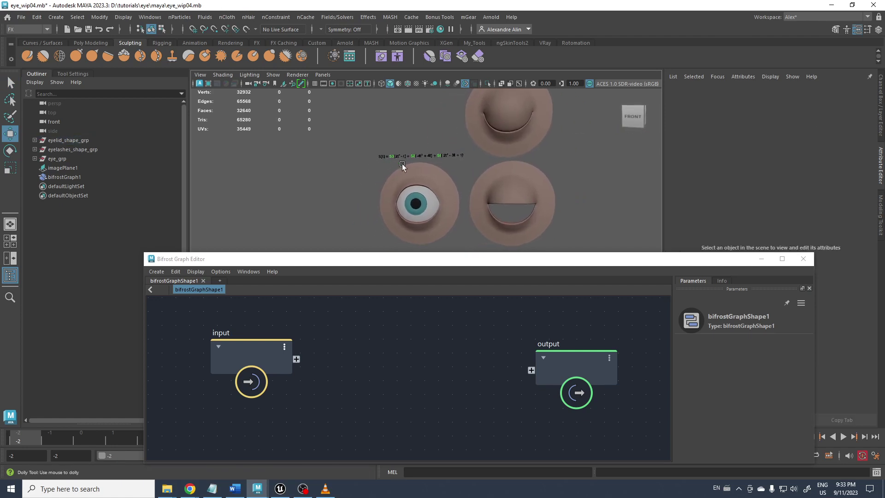
{"action": "scroll", "coordinate": [411, 185], "scroll_direction": "down", "scroll_amount": 1}
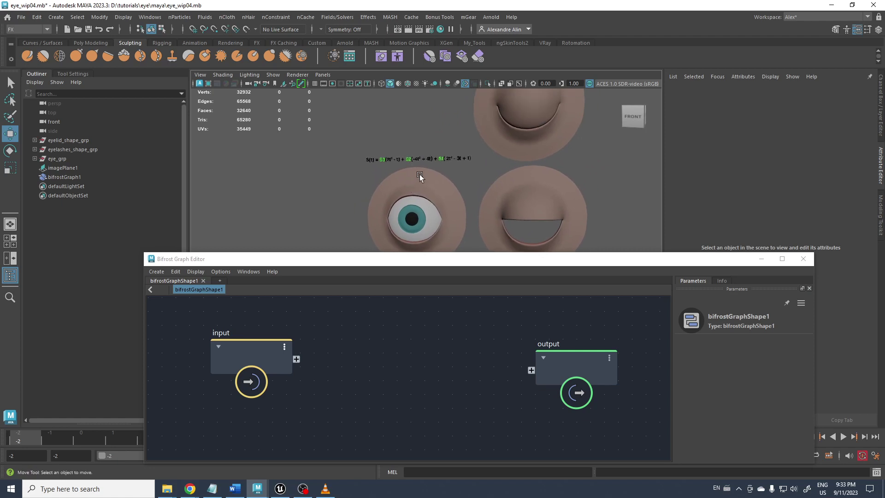
{"action": "scroll", "coordinate": [386, 164], "scroll_direction": "up", "scroll_amount": 2}
{"action": "scroll", "coordinate": [377, 159], "scroll_direction": "down", "scroll_amount": 2}
{"action": "scroll", "coordinate": [377, 159], "scroll_direction": "down", "scroll_amount": 1}
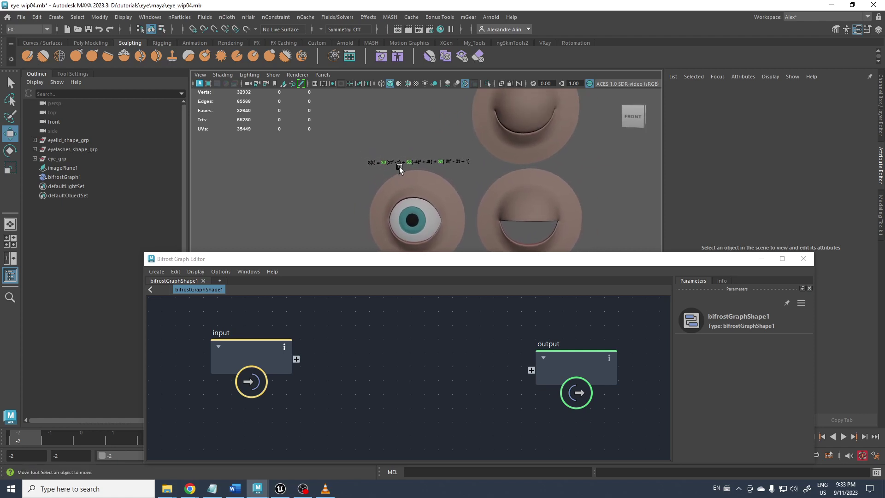
{"action": "left_click", "coordinate": [512, 124]}
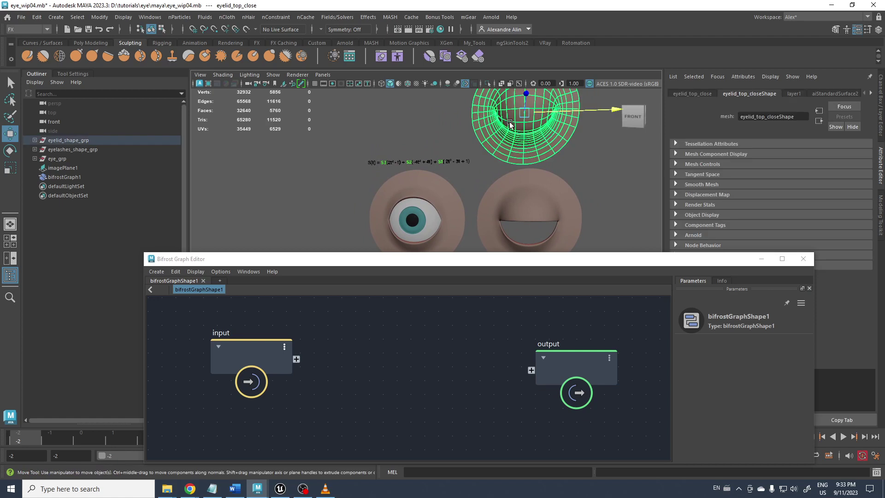
{"action": "left_click", "coordinate": [532, 207]}
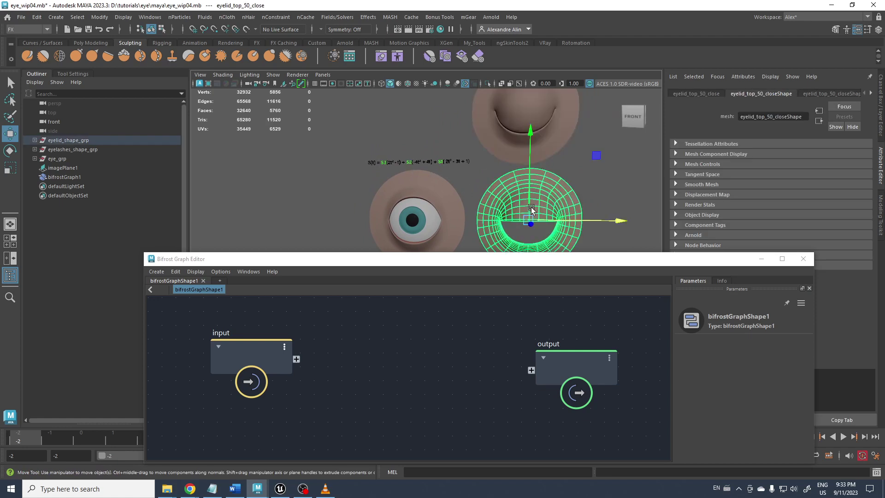
{"action": "left_click", "coordinate": [439, 189]}
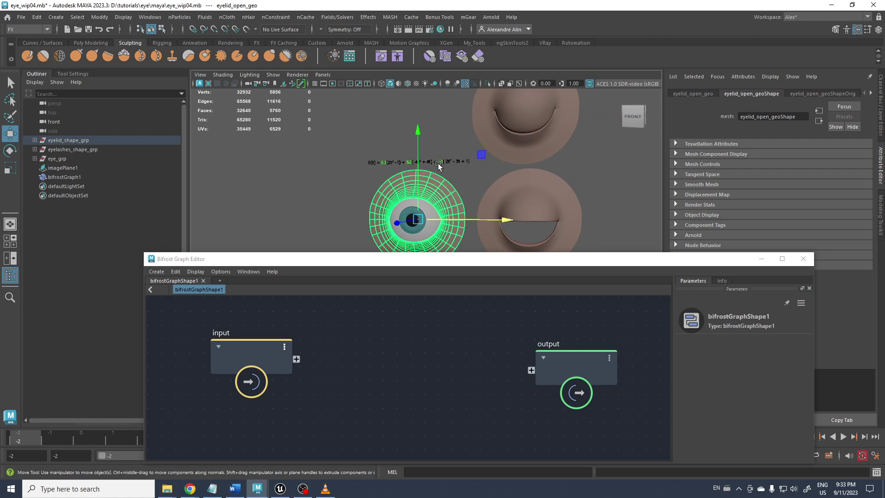
{"action": "scroll", "coordinate": [439, 166], "scroll_direction": "up", "scroll_amount": 3}
{"action": "scroll", "coordinate": [413, 139], "scroll_direction": "up", "scroll_amount": 2}
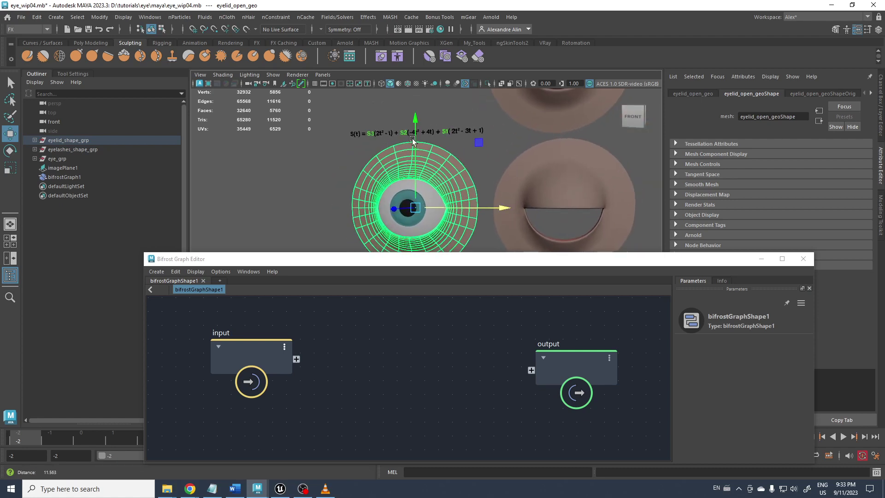
{"action": "scroll", "coordinate": [422, 151], "scroll_direction": "up", "scroll_amount": 1}
{"action": "key", "text": "q"}
{"action": "left_click", "coordinate": [323, 162]}
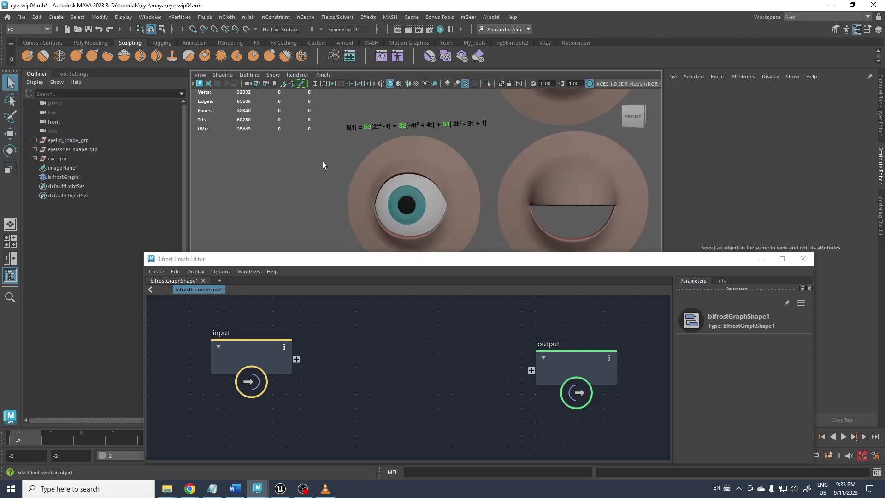
Step: Add the eyelid_open_geo mesh to the Bifrost graph as an input node above the existing input node
{"action": "scroll", "coordinate": [334, 174], "scroll_direction": "up", "scroll_amount": 4}
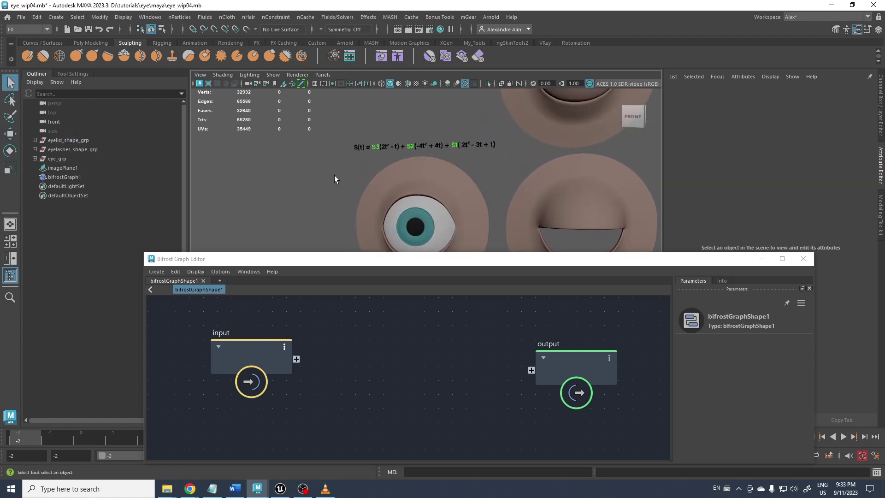
{"action": "left_click", "coordinate": [409, 174]}
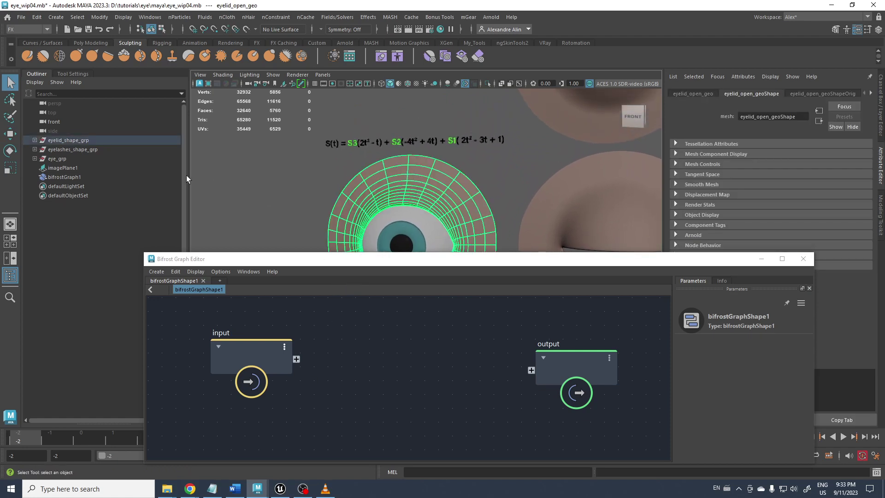
{"action": "key", "text": "f"}
{"action": "left_click_drag", "start_coordinate": [76, 187], "coordinate": [373, 332]}
{"action": "right_click_drag", "start_coordinate": [355, 386], "coordinate": [272, 340], "text": "alt"}
{"action": "left_click_drag", "start_coordinate": [346, 350], "coordinate": [309, 316]}
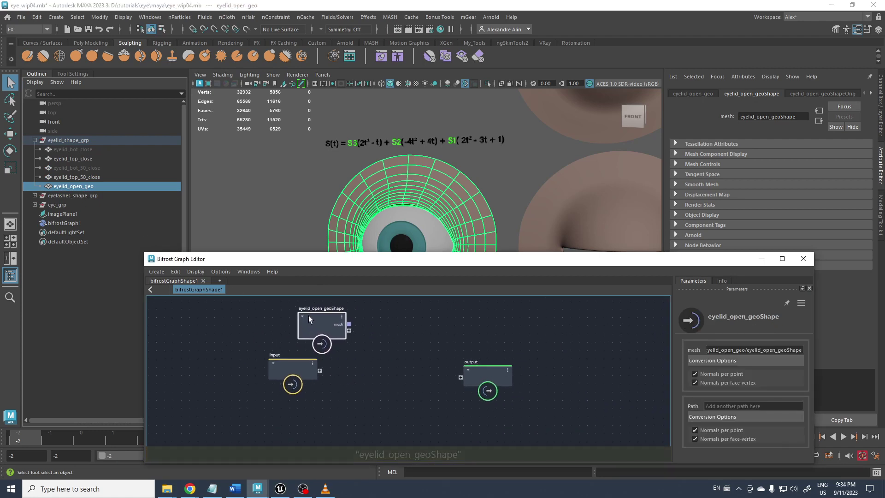
Step: Add the eyelid_top_50_close and eyelid_top_close meshes to the Bifrost graph as input nodes
{"action": "left_click", "coordinate": [557, 191]}
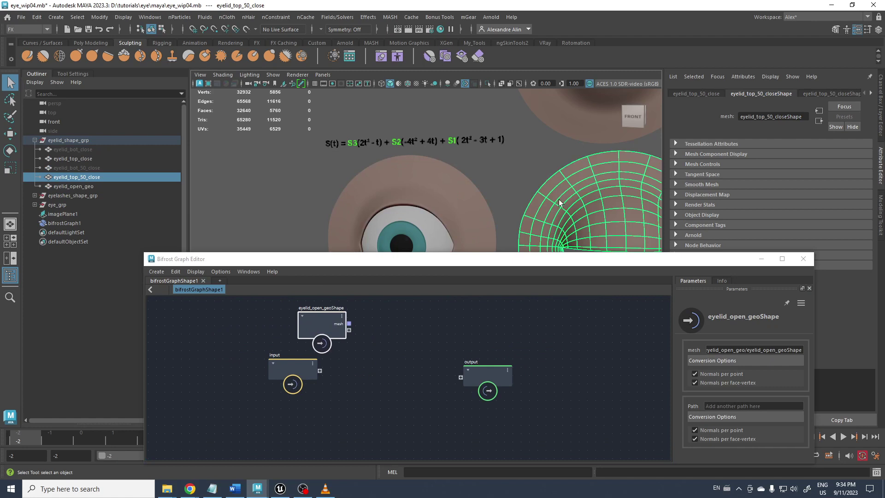
{"action": "right_click_drag", "start_coordinate": [557, 191], "coordinate": [470, 166], "text": "alt"}
{"action": "middle_click_drag", "start_coordinate": [471, 170], "coordinate": [489, 125], "text": "alt"}
{"action": "left_click_drag", "start_coordinate": [94, 178], "coordinate": [369, 357]}
{"action": "left_click", "coordinate": [552, 115]}
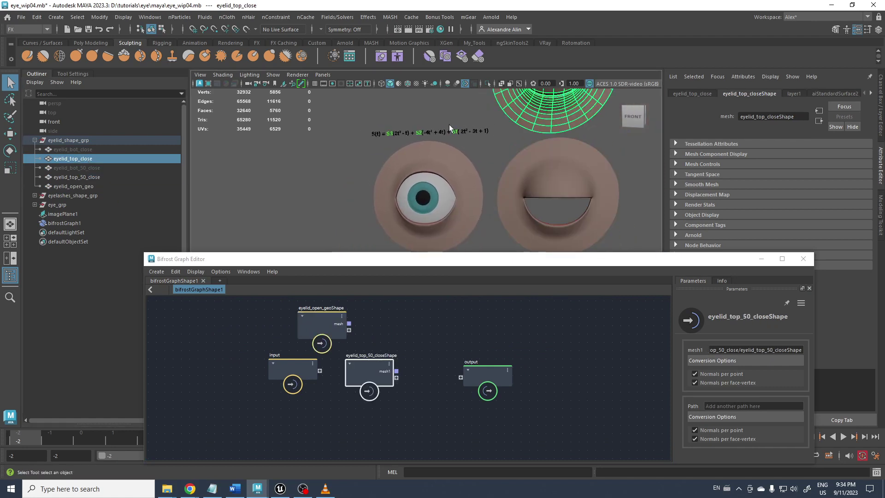
{"action": "left_click_drag", "start_coordinate": [75, 158], "coordinate": [204, 297]}
{"action": "left_click_drag", "start_coordinate": [316, 420], "coordinate": [317, 421]}
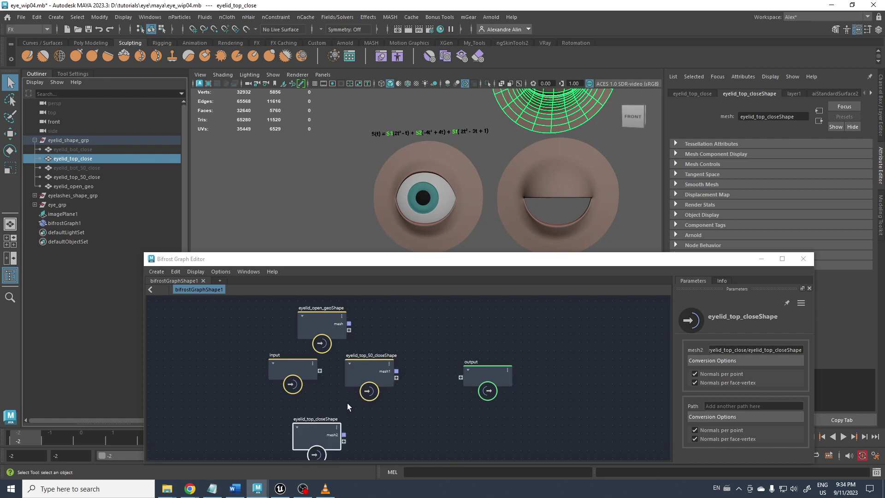
Step: Stack the open, half-closed and closed eyelid mesh nodes in one column, with the input node to their left
{"action": "left_click_drag", "start_coordinate": [359, 374], "coordinate": [338, 384]}
{"action": "left_click_drag", "start_coordinate": [289, 368], "coordinate": [204, 349]}
{"action": "left_click_drag", "start_coordinate": [329, 373], "coordinate": [301, 368]}
{"action": "left_click_drag", "start_coordinate": [301, 323], "coordinate": [263, 326]}
{"action": "left_click_drag", "start_coordinate": [306, 367], "coordinate": [270, 366]}
{"action": "left_click_drag", "start_coordinate": [291, 424], "coordinate": [258, 410]}
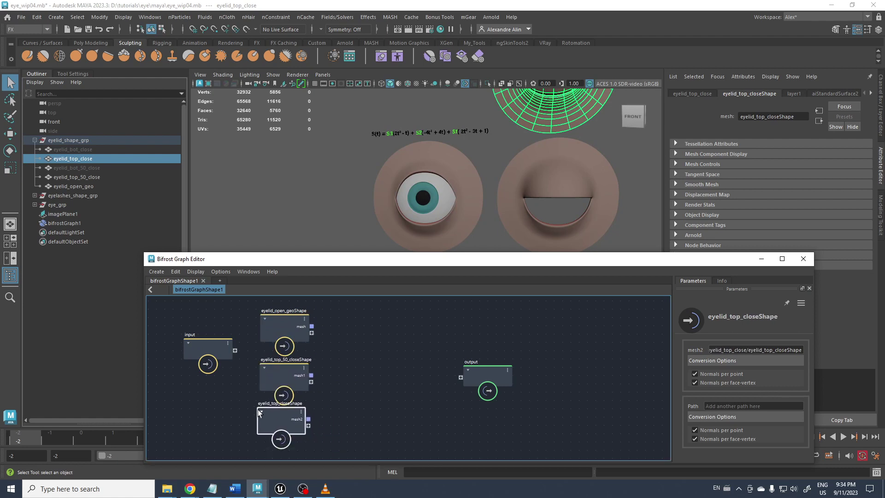
Step: Examine the S(t) formula up close, focusing on the S3 term (2t² - t)
{"action": "middle_click_drag", "start_coordinate": [413, 148], "coordinate": [405, 193], "text": "alt"}
{"action": "scroll", "coordinate": [405, 194], "scroll_direction": "up", "scroll_amount": 3}
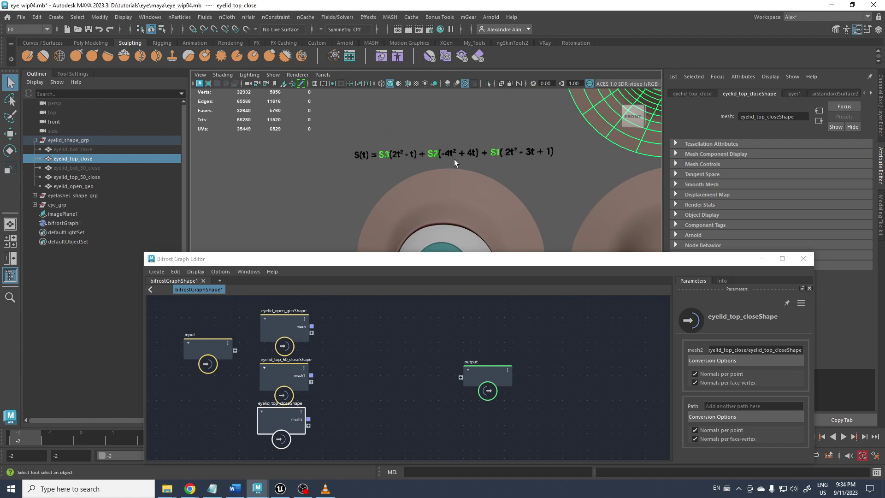
{"action": "left_click", "coordinate": [322, 347]}
{"action": "scroll", "coordinate": [388, 155], "scroll_direction": "up", "scroll_amount": 4}
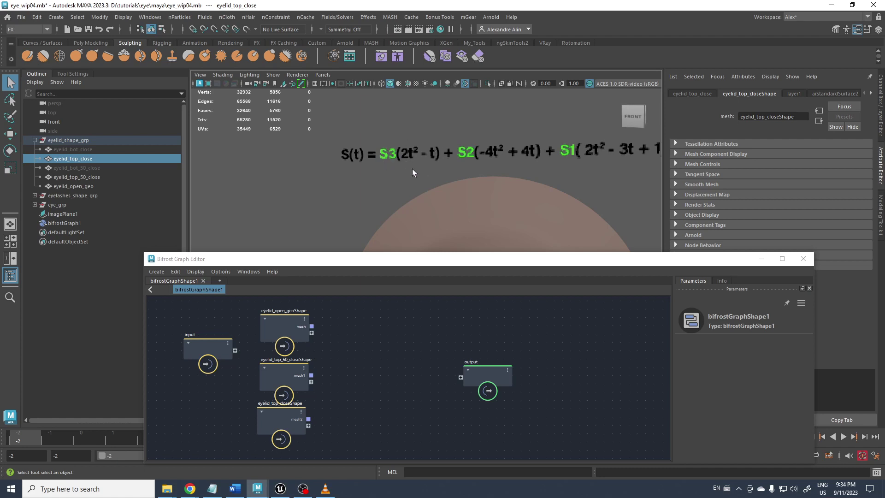
{"action": "middle_click_drag", "start_coordinate": [399, 150], "coordinate": [461, 190], "text": "alt"}
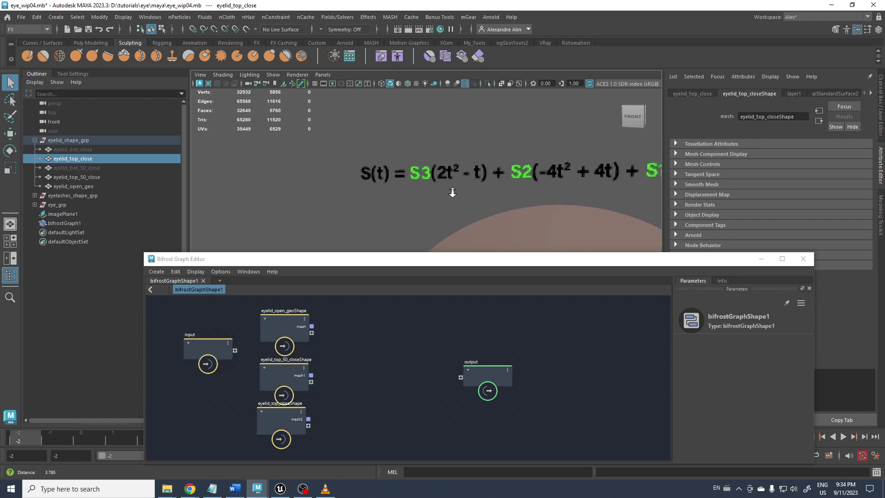
{"action": "left_click", "coordinate": [439, 173]}
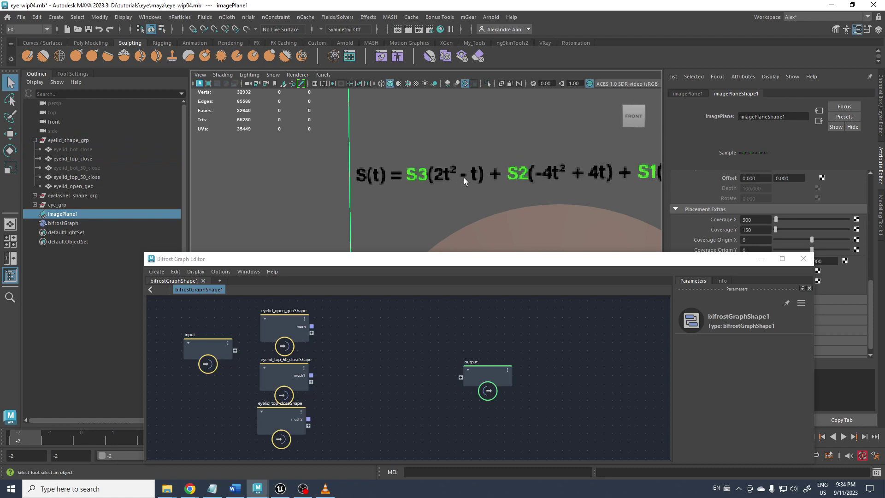
{"action": "left_click", "coordinate": [386, 347]}
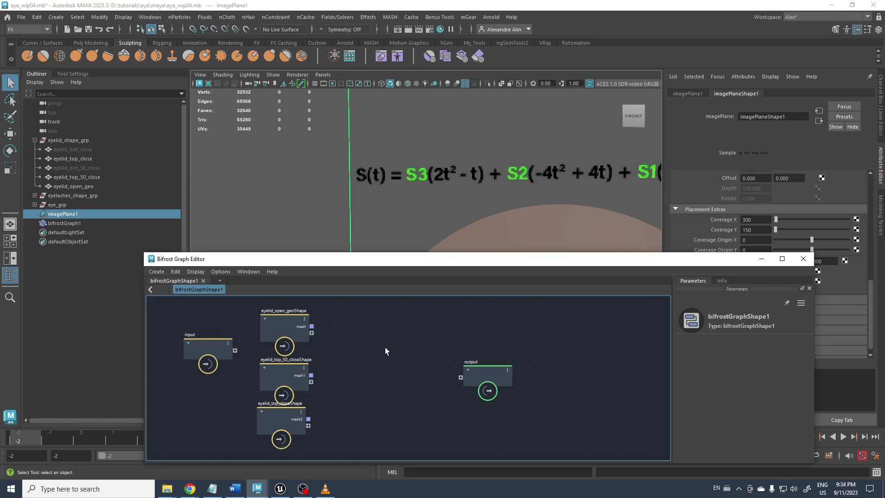
Step: Make room between the input node and the eyelid mesh nodes and add a float value node there
{"action": "middle_click_drag", "start_coordinate": [378, 351], "coordinate": [470, 360]}
{"action": "left_click_drag", "start_coordinate": [295, 357], "coordinate": [229, 359]}
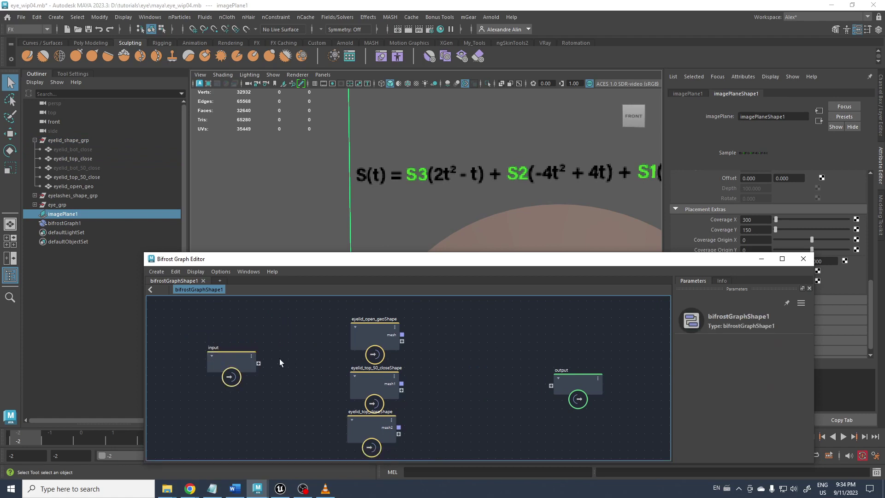
{"action": "key", "text": "Tab"}
{"action": "type", "text": "valu"}
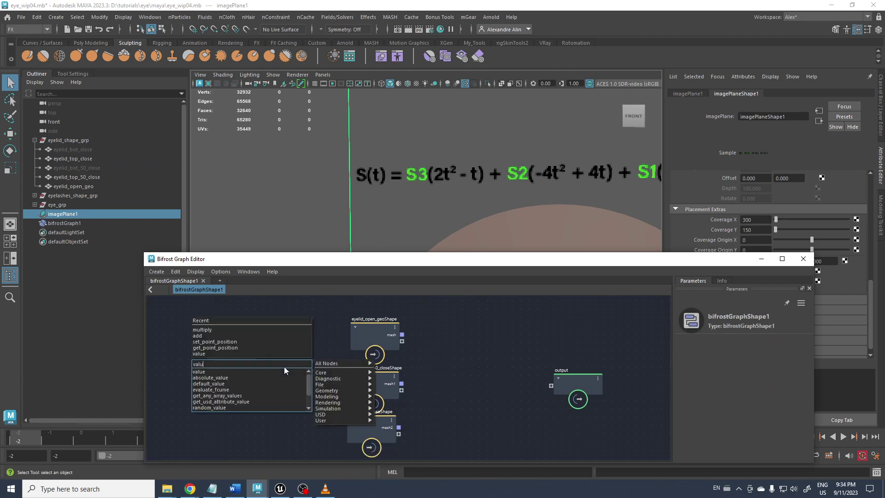
{"action": "left_click", "coordinate": [225, 371]}
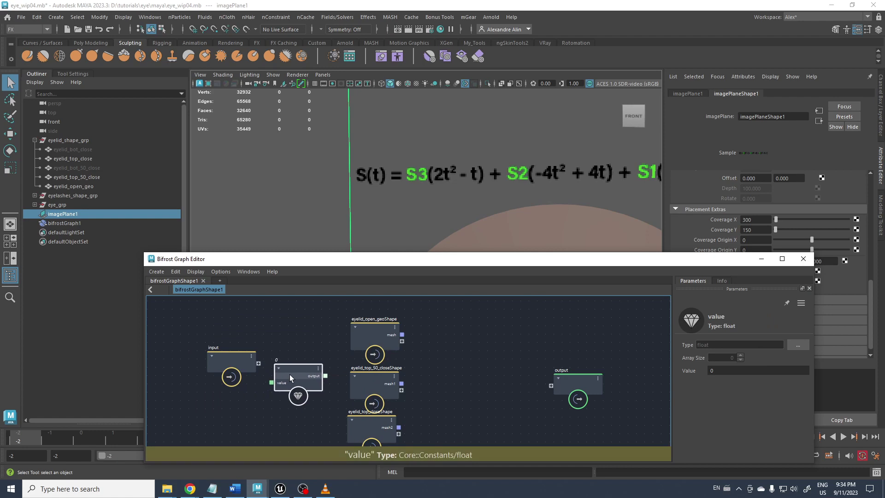
Step: Try out different numbers on the new value node, ending at 0.3026
{"action": "left_click_drag", "start_coordinate": [693, 373], "coordinate": [845, 381]}
{"action": "key", "text": "ctrl+z"}
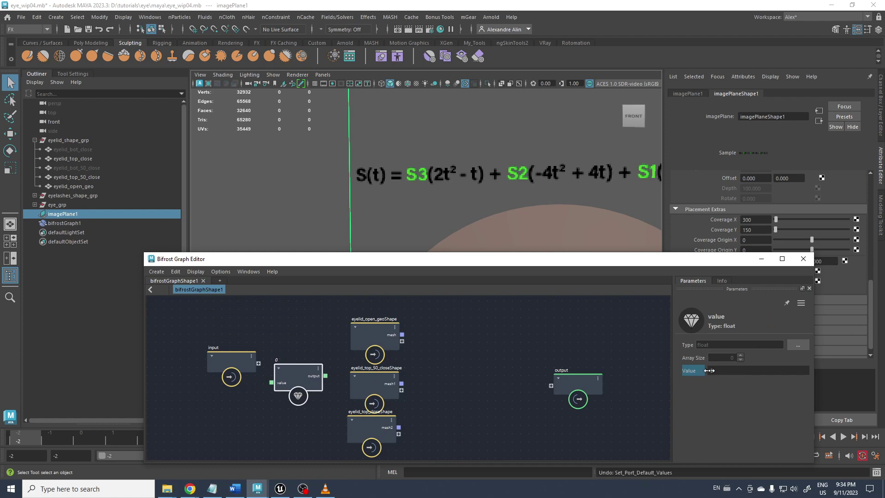
{"action": "left_click_drag", "start_coordinate": [710, 371], "coordinate": [733, 376]}
{"action": "left_click_drag", "start_coordinate": [692, 371], "coordinate": [685, 370]}
{"action": "mouse_move", "coordinate": [874, 408]}
{"action": "left_mouse_down"}
{"action": "mouse_move", "coordinate": [830, 404]}
{"action": "mouse_move", "coordinate": [873, 411]}
{"action": "left_mouse_up"}
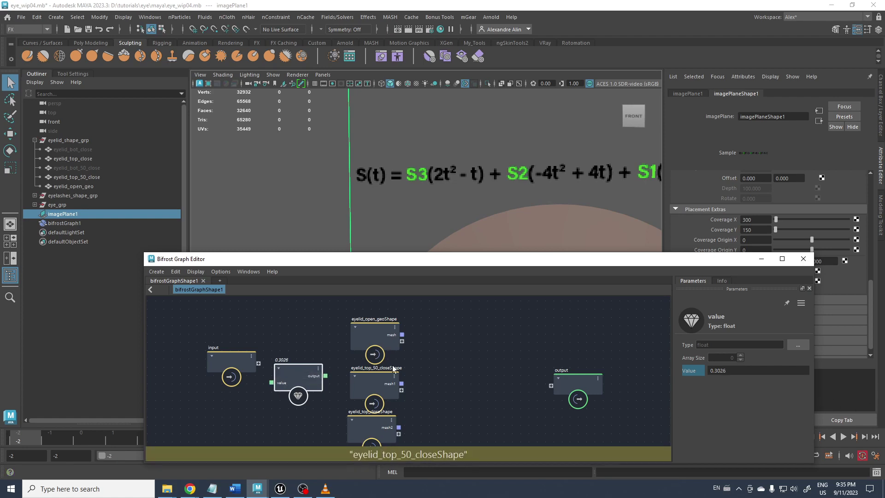
Step: Create a float port on the input node by linking it to the value node's value port, then delete the value node
{"action": "left_click", "coordinate": [305, 356]}
{"action": "left_click_drag", "start_coordinate": [270, 383], "coordinate": [257, 363]}
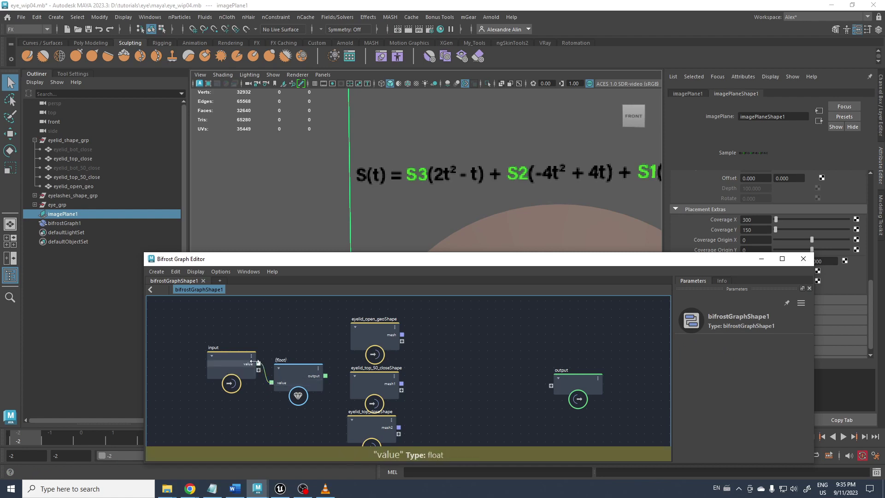
{"action": "left_click", "coordinate": [294, 372]}
{"action": "key", "text": "Delete"}
Step: Rename the input node's value port as t
{"action": "right_click", "coordinate": [245, 363]}
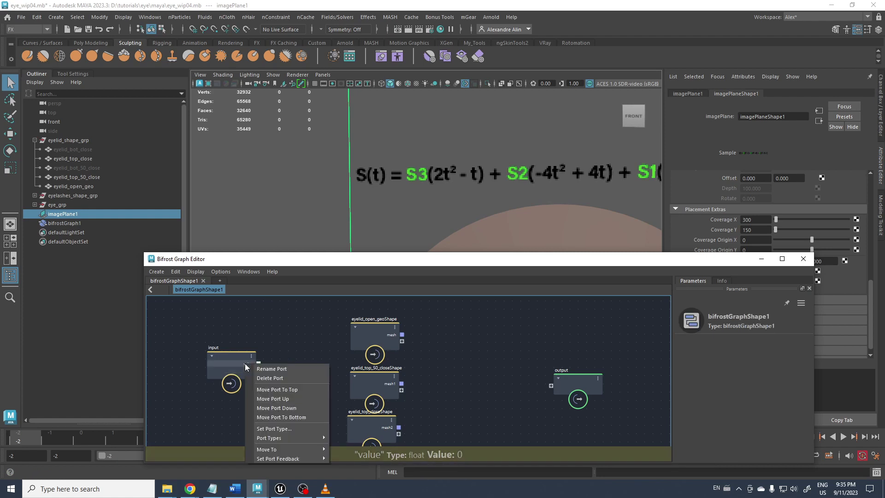
{"action": "left_click", "coordinate": [263, 369]}
{"action": "type", "text": "t"}
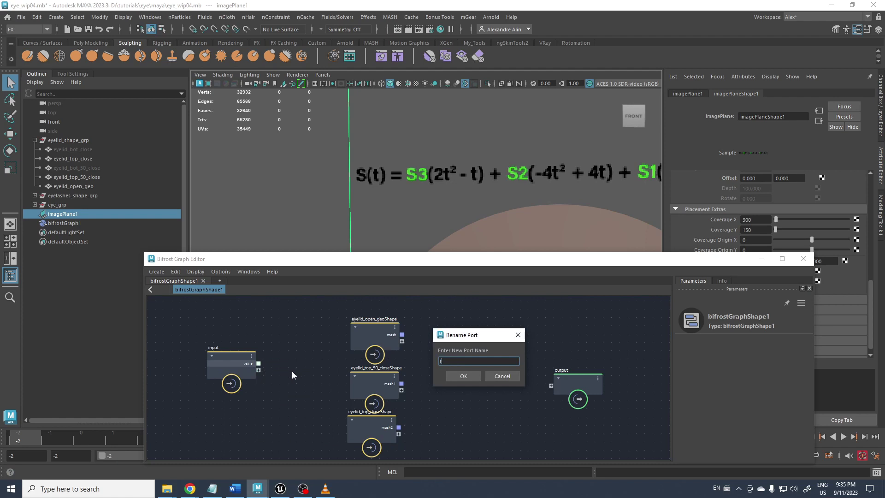
{"action": "left_click", "coordinate": [458, 375]}
Step: Move the input node down beside the eyelid_top_closeShape node and deselect it
{"action": "scroll", "coordinate": [263, 406], "scroll_direction": "up", "scroll_amount": 1}
{"action": "middle_click_drag", "start_coordinate": [263, 405], "coordinate": [255, 354], "text": "alt"}
{"action": "left_click_drag", "start_coordinate": [230, 323], "coordinate": [262, 376]}
{"action": "scroll", "coordinate": [284, 345], "scroll_direction": "down", "scroll_amount": 1}
{"action": "middle_click_drag", "start_coordinate": [283, 341], "coordinate": [289, 360], "text": "alt"}
{"action": "left_click", "coordinate": [430, 395]}
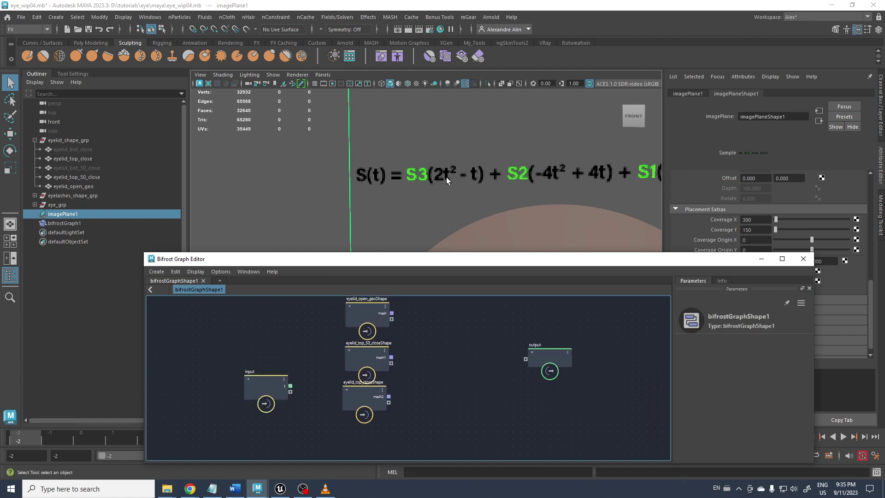
{"action": "middle_click_drag", "start_coordinate": [421, 387], "coordinate": [444, 372]}
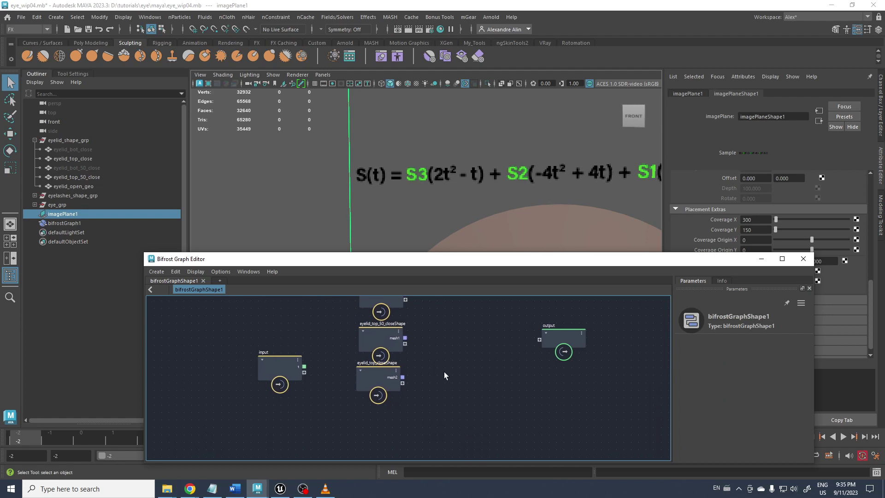
{"action": "key", "text": "Tab"}
{"action": "type", "text": "value"}
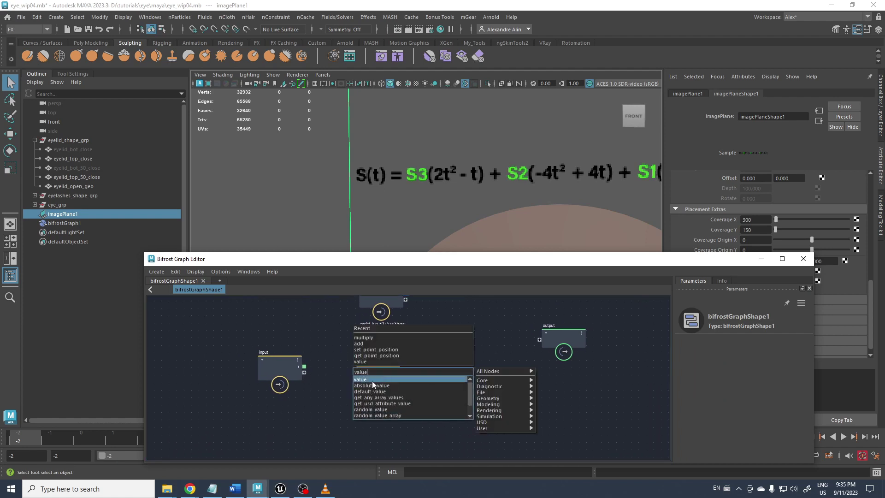
{"action": "left_click", "coordinate": [368, 383]}
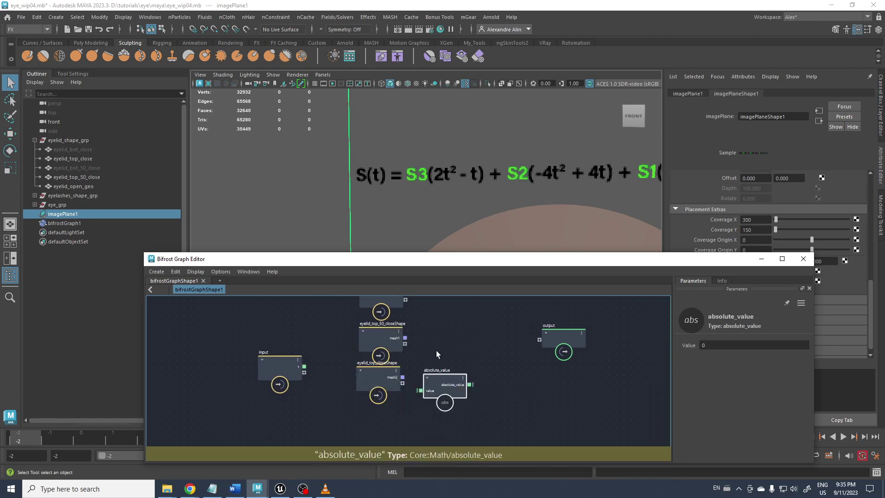
Step: Add a float value node beside the eyelid_top_closeShape node and set its value to 2
{"action": "key", "text": "Tab"}
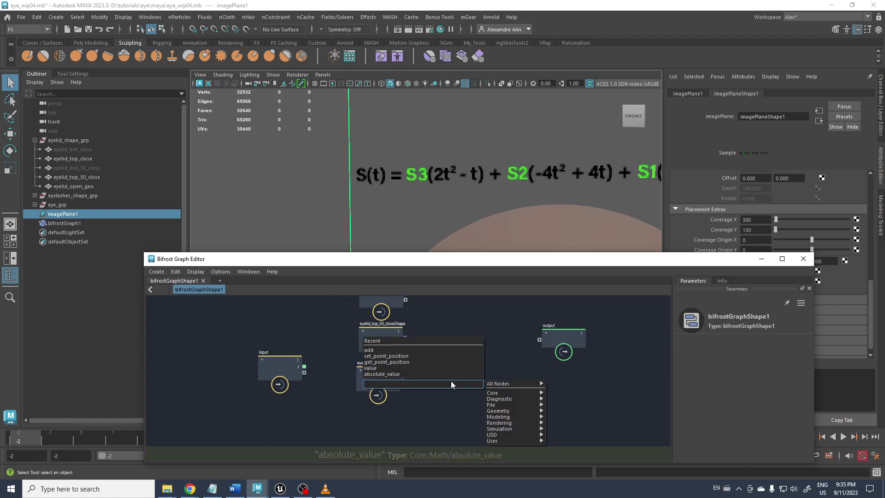
{"action": "type", "text": "valu"}
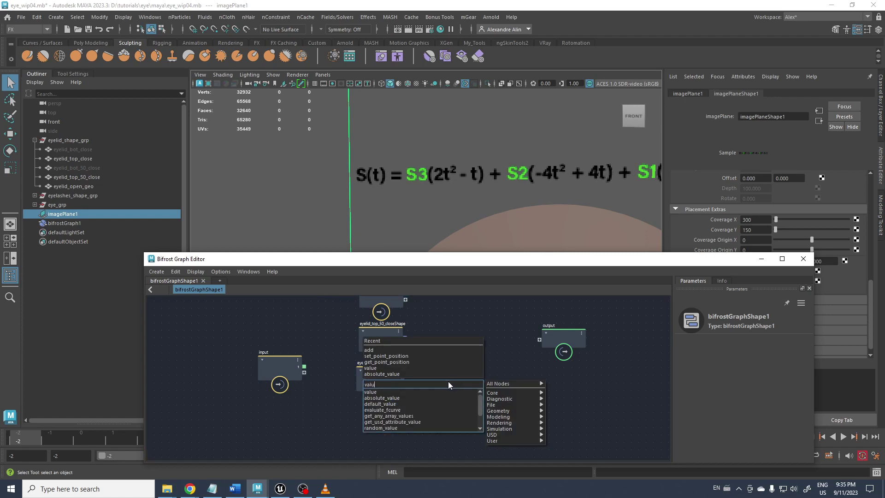
{"action": "left_click", "coordinate": [403, 392]}
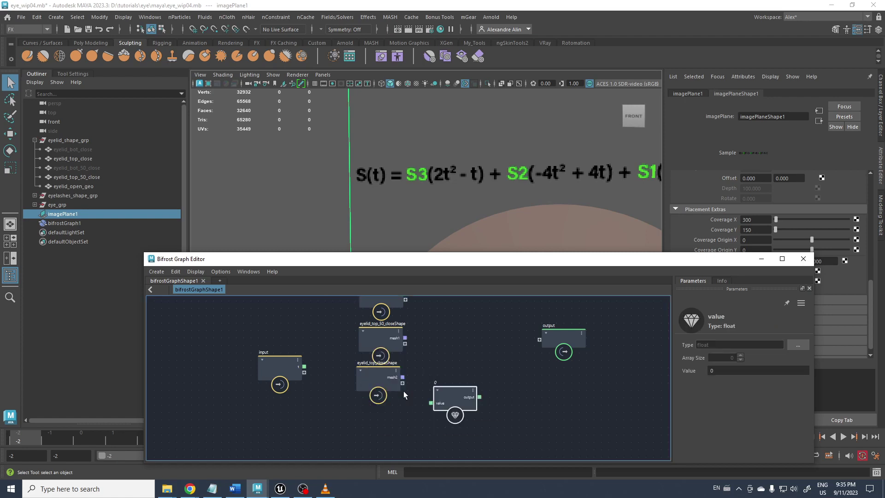
{"action": "left_click", "coordinate": [714, 370]}
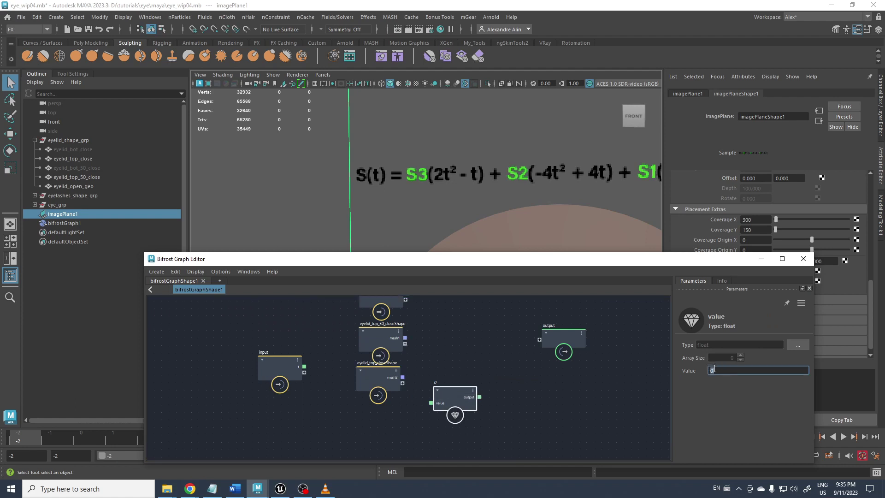
{"action": "type", "text": "2"}
{"action": "left_click", "coordinate": [452, 348]}
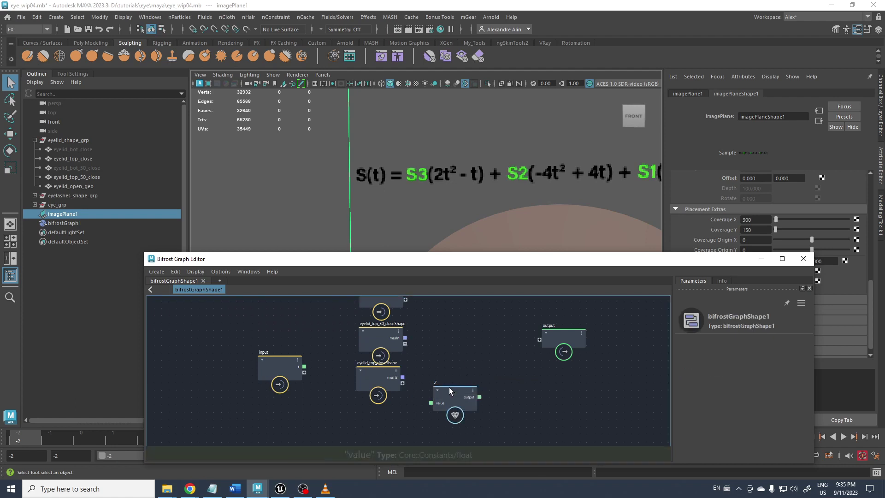
{"action": "left_click_drag", "start_coordinate": [449, 387], "coordinate": [442, 383]}
Step: Add a multiply node beside the value node of 2
{"action": "middle_click_drag", "start_coordinate": [453, 362], "coordinate": [452, 335]}
{"action": "left_click", "coordinate": [497, 387]}
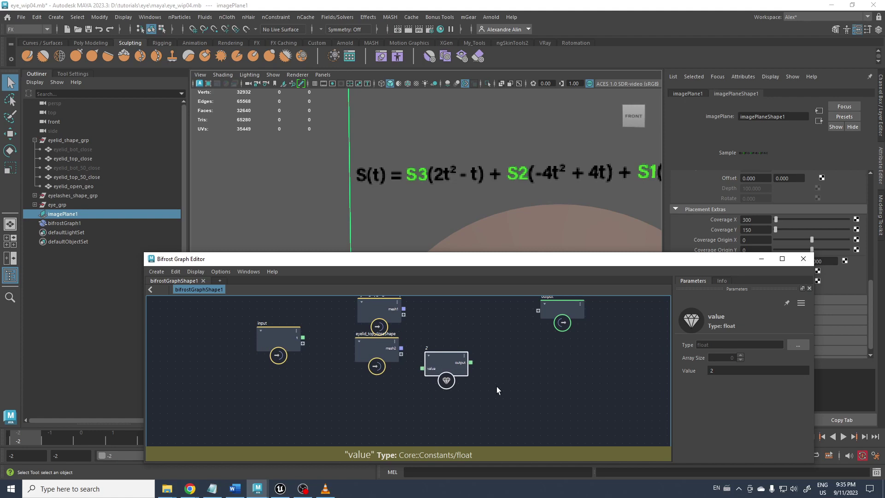
{"action": "key", "text": "Tab"}
{"action": "type", "text": "multiply"}
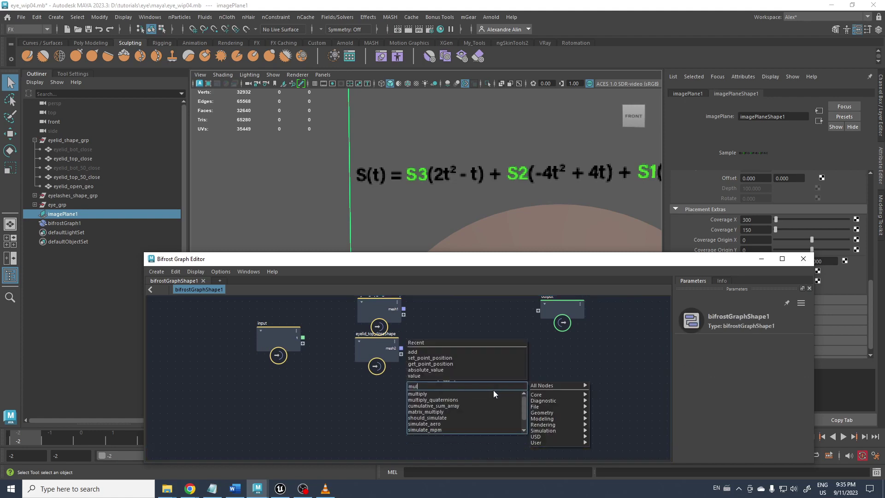
{"action": "left_click", "coordinate": [452, 393]}
Step: Arrange the value and multiply nodes below the eyelid nodes and connect the value 2 output to the multiply node
{"action": "left_click_drag", "start_coordinate": [448, 387], "coordinate": [448, 382]}
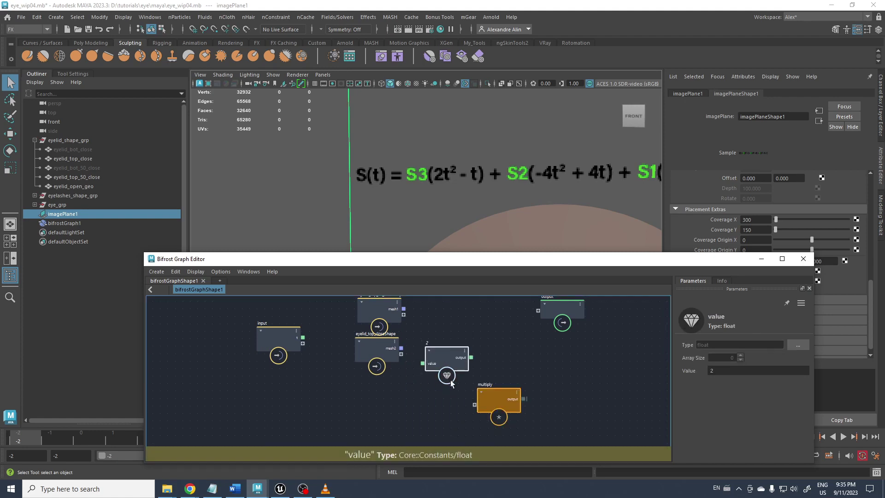
{"action": "left_click_drag", "start_coordinate": [497, 397], "coordinate": [513, 382]}
{"action": "left_click_drag", "start_coordinate": [444, 351], "coordinate": [428, 384]}
{"action": "left_click_drag", "start_coordinate": [507, 372], "coordinate": [491, 401]}
{"action": "left_click", "coordinate": [470, 351]}
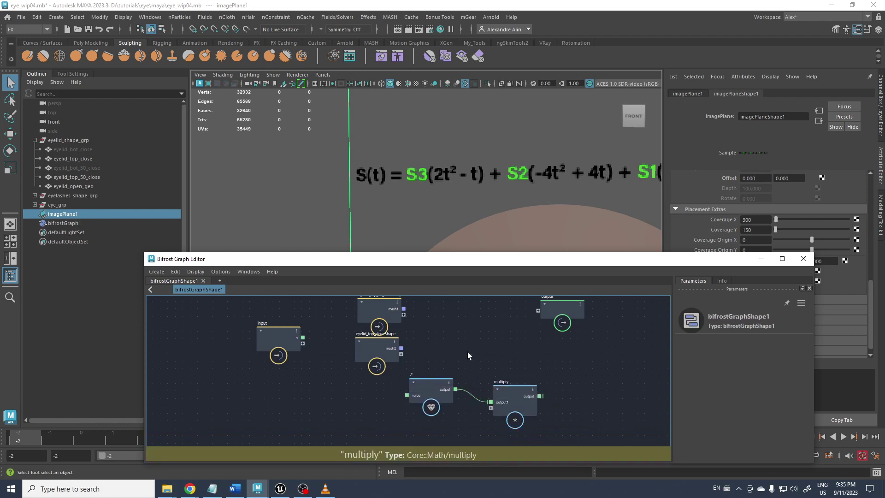
Step: Move the input node lower, closer to the level of the value 2 and multiply nodes
{"action": "scroll", "coordinate": [362, 382], "scroll_direction": "down", "scroll_amount": 1}
{"action": "middle_click_drag", "start_coordinate": [362, 382], "coordinate": [344, 368], "text": "alt"}
{"action": "scroll", "coordinate": [345, 390], "scroll_direction": "down", "scroll_amount": 1}
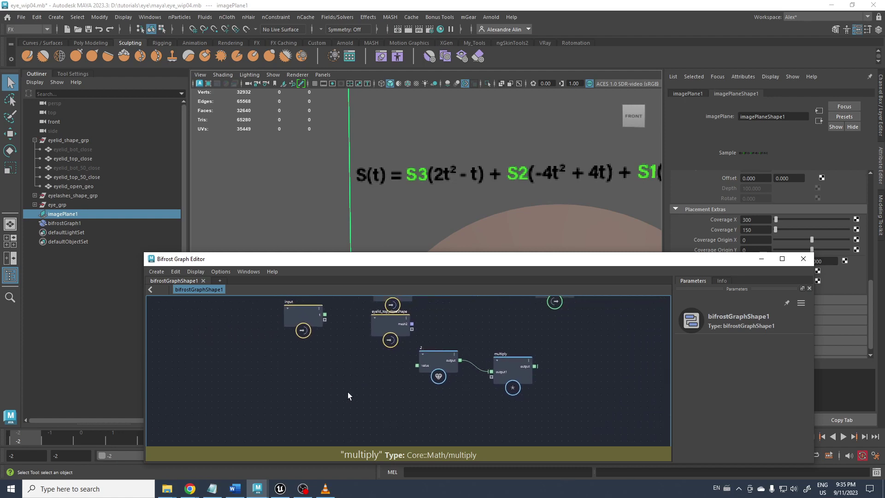
{"action": "left_click_drag", "start_coordinate": [303, 309], "coordinate": [304, 337]}
{"action": "scroll", "coordinate": [324, 342], "scroll_direction": "up", "scroll_amount": 1}
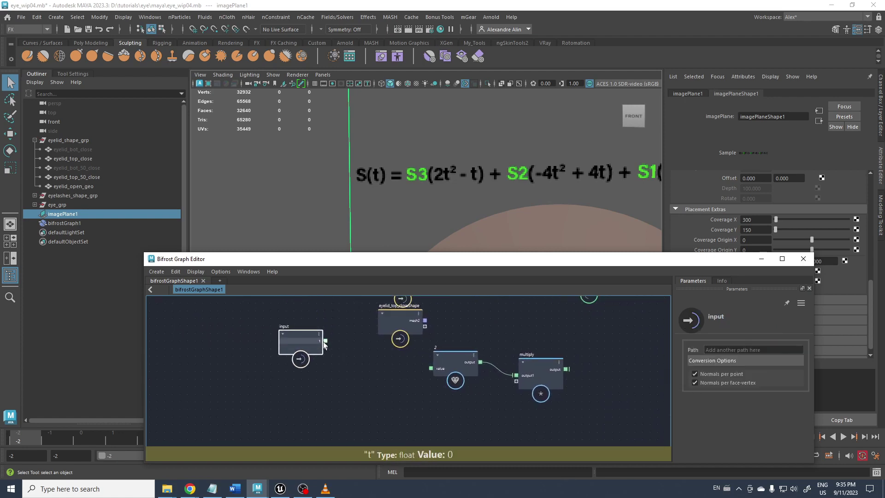
Step: Add a power node below the input node and connect the input's t port to its base
{"action": "left_click", "coordinate": [367, 391]}
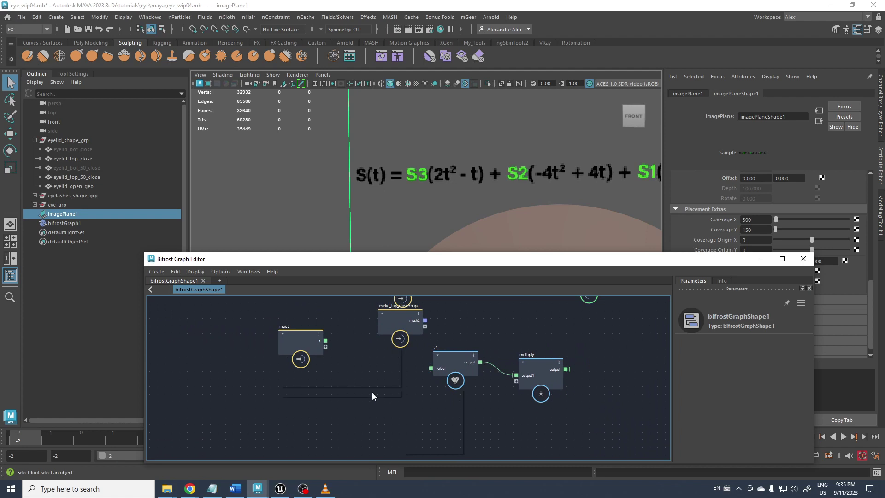
{"action": "key", "text": "Tab"}
{"action": "type", "text": "power"}
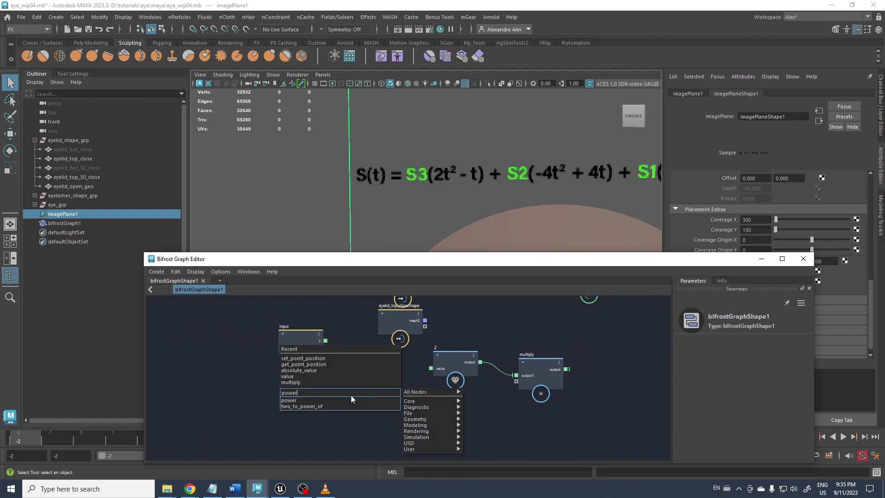
{"action": "left_click", "coordinate": [347, 399]}
{"action": "scroll", "coordinate": [311, 403], "scroll_direction": "up", "scroll_amount": 1}
{"action": "left_click_drag", "start_coordinate": [331, 328], "coordinate": [408, 403]}
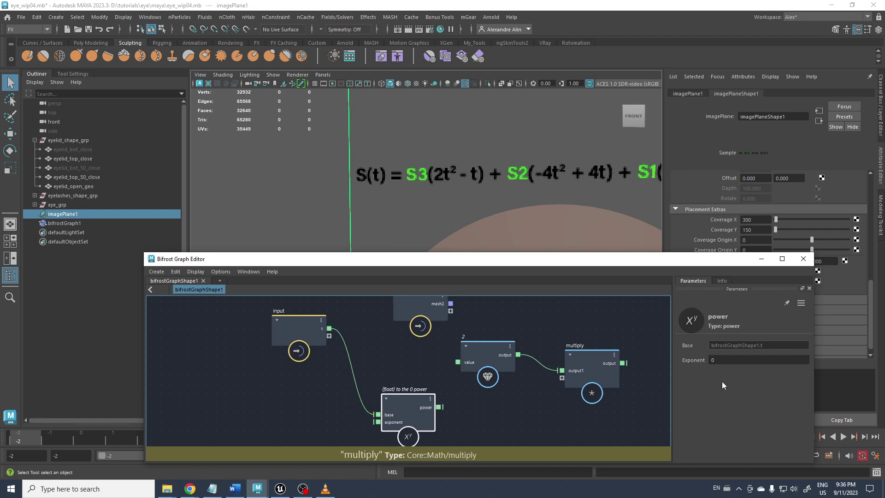
Step: Set the power node's exponent to 2 and reposition the node below the value 2 node
{"action": "left_click", "coordinate": [721, 361]}
{"action": "type", "text": "2"}
{"action": "left_click", "coordinate": [503, 419]}
{"action": "middle_click_drag", "start_coordinate": [502, 414], "coordinate": [427, 405]}
{"action": "left_click", "coordinate": [372, 396]}
{"action": "left_click_drag", "start_coordinate": [371, 394], "coordinate": [391, 399]}
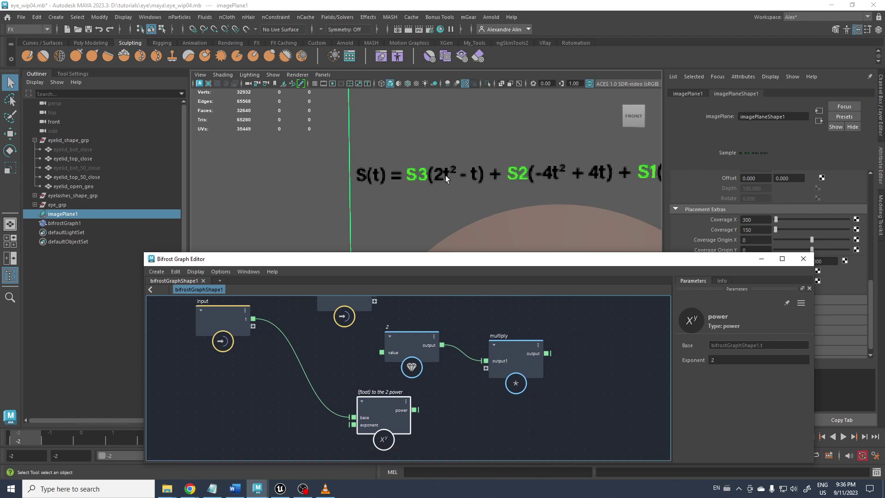
Step: Tidy the value 2 and multiply nodes and connect the power node's output to the multiply node as its second input
{"action": "left_click_drag", "start_coordinate": [516, 347], "coordinate": [506, 340]}
{"action": "left_click_drag", "start_coordinate": [418, 354], "coordinate": [391, 355]}
{"action": "left_click_drag", "start_coordinate": [493, 351], "coordinate": [468, 367]}
{"action": "left_click_drag", "start_coordinate": [415, 410], "coordinate": [452, 377]}
{"action": "right_click_drag", "start_coordinate": [467, 317], "coordinate": [398, 310], "text": "alt"}
{"action": "middle_click_drag", "start_coordinate": [458, 322], "coordinate": [446, 354], "text": "alt"}
{"action": "middle_click_drag", "start_coordinate": [376, 348], "coordinate": [388, 365], "text": "alt"}
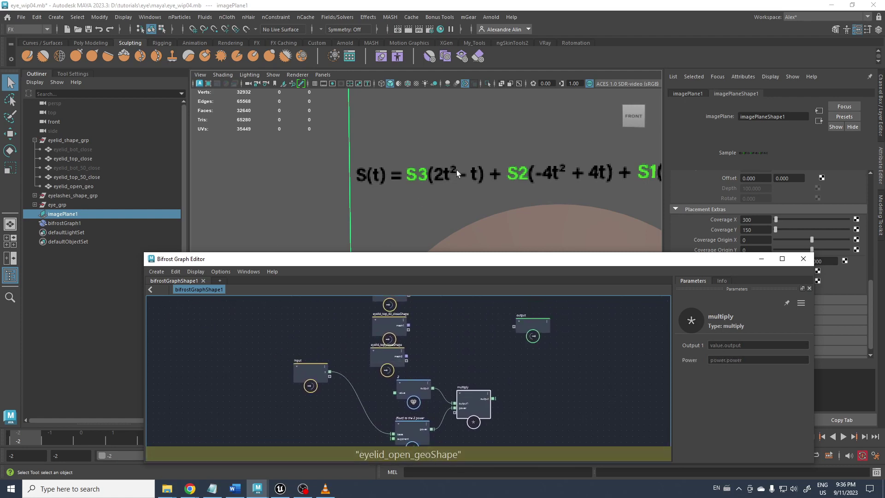
Step: Move the three eyelid shape nodes together, higher above the value 2 and multiply nodes
{"action": "right_click_drag", "start_coordinate": [423, 368], "coordinate": [398, 355], "text": "alt"}
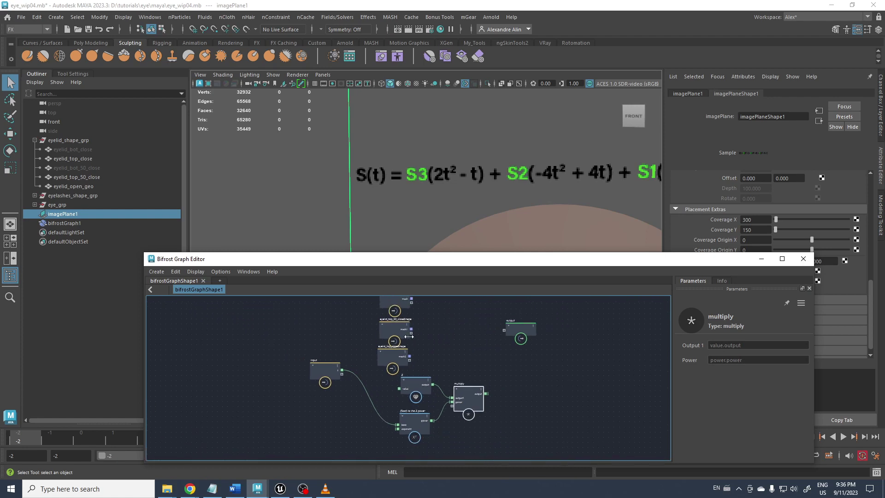
{"action": "middle_click_drag", "start_coordinate": [386, 325], "coordinate": [389, 360], "text": "alt"}
{"action": "left_click_drag", "start_coordinate": [355, 316], "coordinate": [401, 387]}
{"action": "left_click_drag", "start_coordinate": [405, 385], "coordinate": [414, 345]}
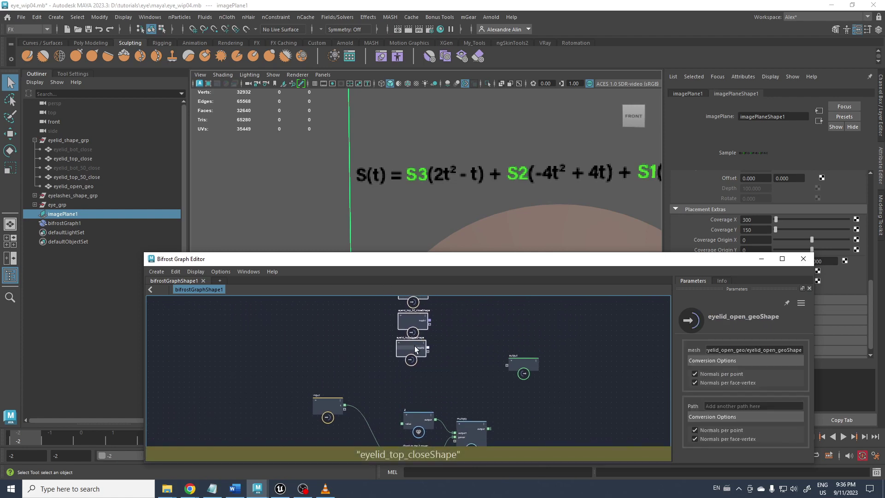
{"action": "middle_click_drag", "start_coordinate": [403, 353], "coordinate": [362, 278], "text": "alt"}
Step: Move the output node farther away from the multiply node to make room for more nodes
{"action": "right_click_drag", "start_coordinate": [371, 341], "coordinate": [427, 330], "text": "alt"}
{"action": "middle_click_drag", "start_coordinate": [428, 330], "coordinate": [319, 363]}
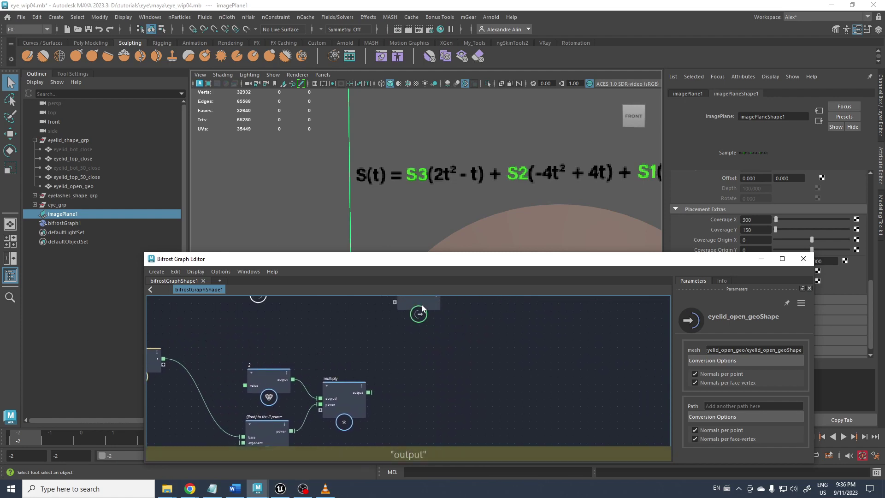
{"action": "left_click_drag", "start_coordinate": [421, 305], "coordinate": [586, 338]}
{"action": "left_click", "coordinate": [540, 318]}
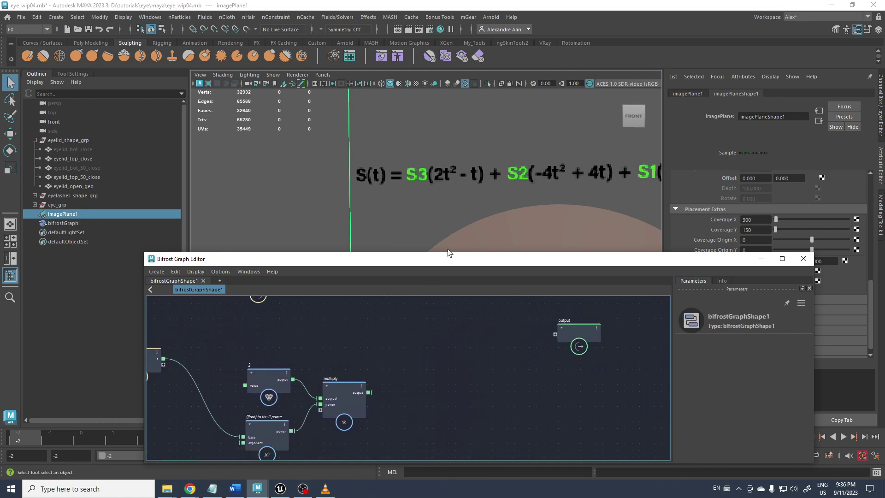
Step: Add a subtract node and place it after the multiply node
{"action": "middle_click_drag", "start_coordinate": [395, 355], "coordinate": [432, 351]}
{"action": "key", "text": "Tab"}
{"action": "type", "text": "s"}
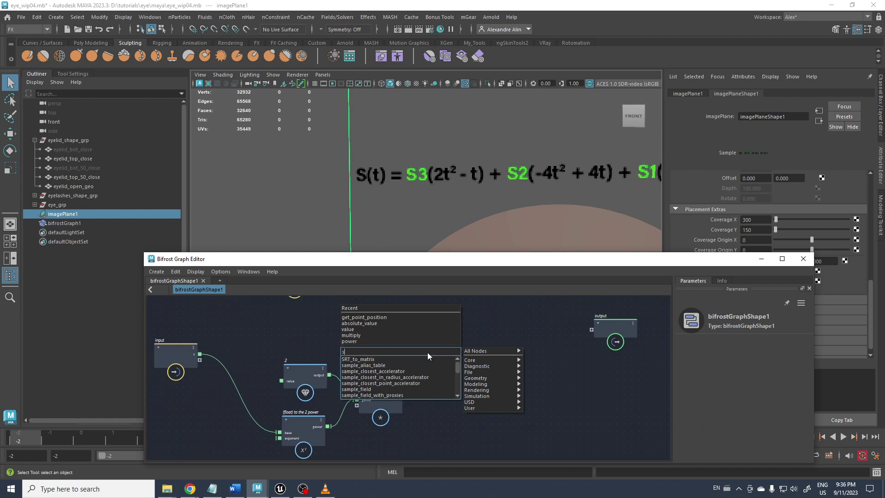
{"action": "type", "text": "ubtr"}
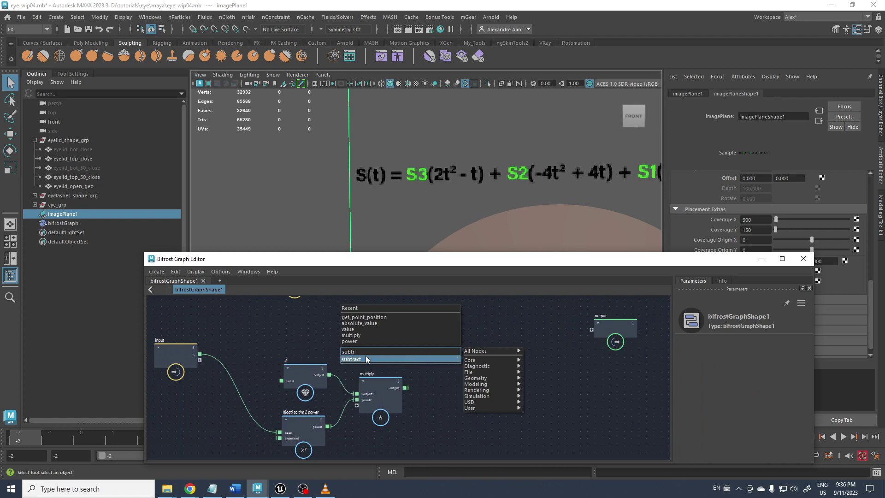
{"action": "left_click", "coordinate": [367, 359]}
{"action": "left_click_drag", "start_coordinate": [422, 364], "coordinate": [442, 352]}
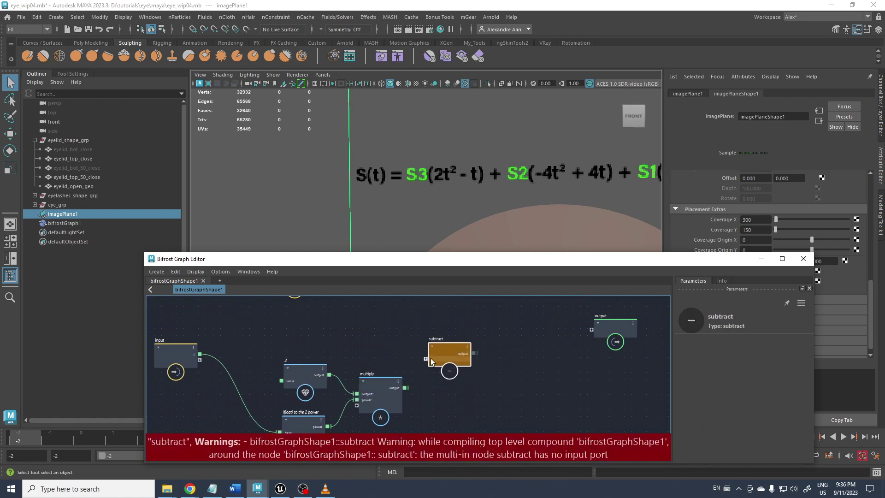
Step: Connect the multiply output and then the input's t port to the subtract node to form 2t² - t
{"action": "left_click", "coordinate": [406, 392]}
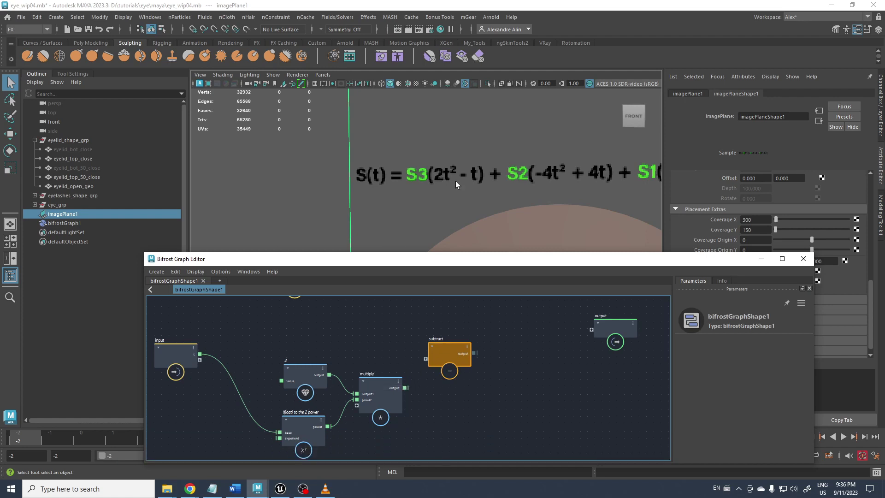
{"action": "left_click_drag", "start_coordinate": [406, 388], "coordinate": [441, 356]}
{"action": "left_click_drag", "start_coordinate": [207, 355], "coordinate": [442, 368]}
{"action": "left_click_drag", "start_coordinate": [290, 342], "coordinate": [363, 387]}
{"action": "left_click", "coordinate": [394, 325]}
{"action": "middle_click_drag", "start_coordinate": [432, 331], "coordinate": [358, 362], "text": "alt"}
{"action": "scroll", "coordinate": [372, 346], "scroll_direction": "up", "scroll_amount": 1}
{"action": "scroll", "coordinate": [372, 345], "scroll_direction": "down", "scroll_amount": 3}
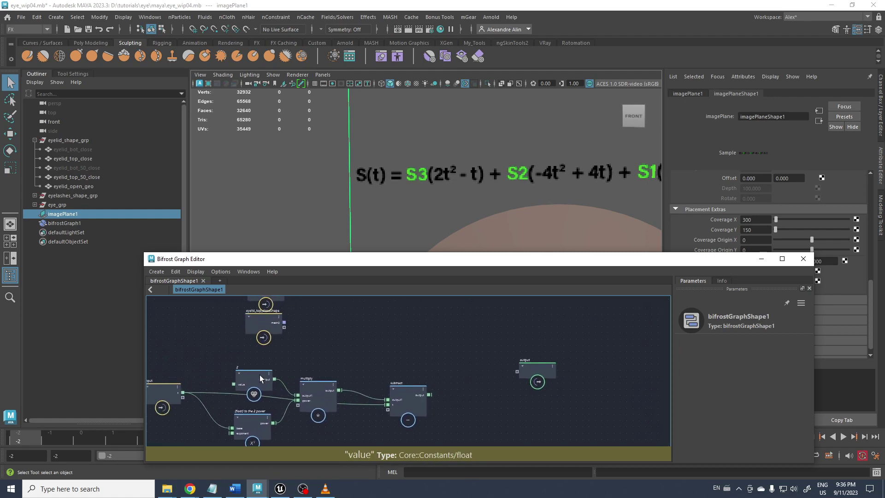
Step: Move the eyelid_top_closeShape node down beside the 2t² - t nodes, separate from the other eyelid nodes
{"action": "middle_click_drag", "start_coordinate": [316, 340], "coordinate": [407, 364]}
{"action": "left_click_drag", "start_coordinate": [359, 367], "coordinate": [403, 392]}
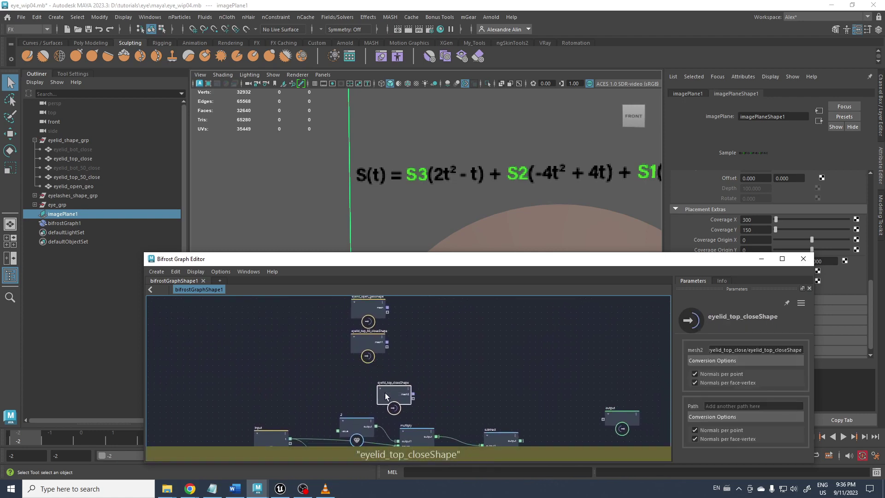
{"action": "middle_click_drag", "start_coordinate": [366, 381], "coordinate": [298, 313]}
{"action": "scroll", "coordinate": [300, 318], "scroll_direction": "up", "scroll_amount": 3}
{"action": "middle_click_drag", "start_coordinate": [402, 346], "coordinate": [362, 342]}
{"action": "scroll", "coordinate": [363, 342], "scroll_direction": "up", "scroll_amount": 1}
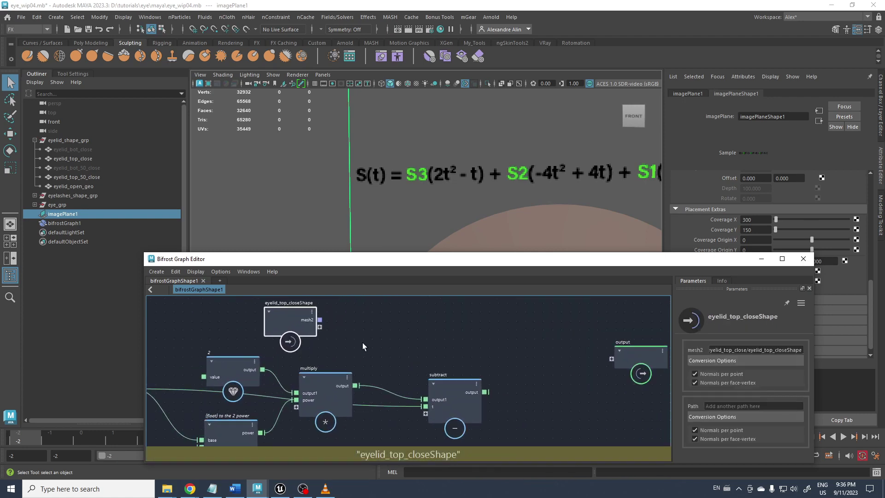
Step: Add a get_point_position node and connect the eyelid_top_closeShape mesh2 port to its geometry input
{"action": "left_click", "coordinate": [363, 332]}
{"action": "key", "text": "Tab"}
{"action": "type", "text": "point"}
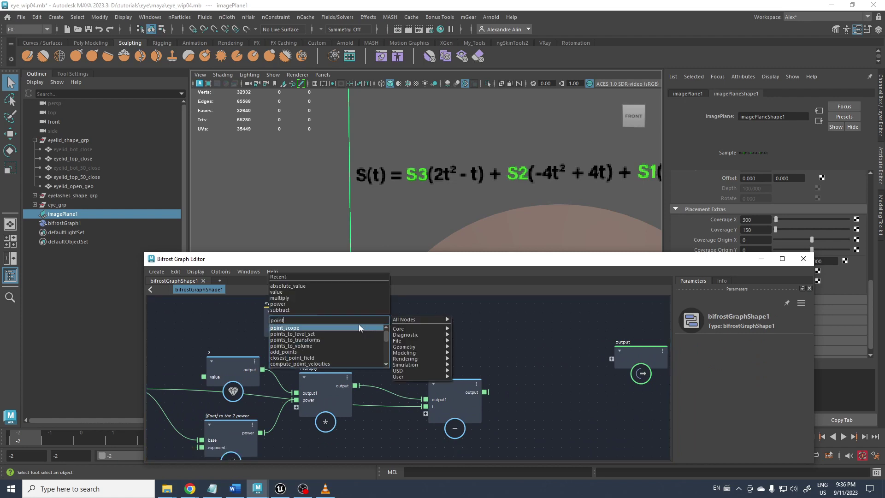
{"action": "left_click", "coordinate": [356, 325]}
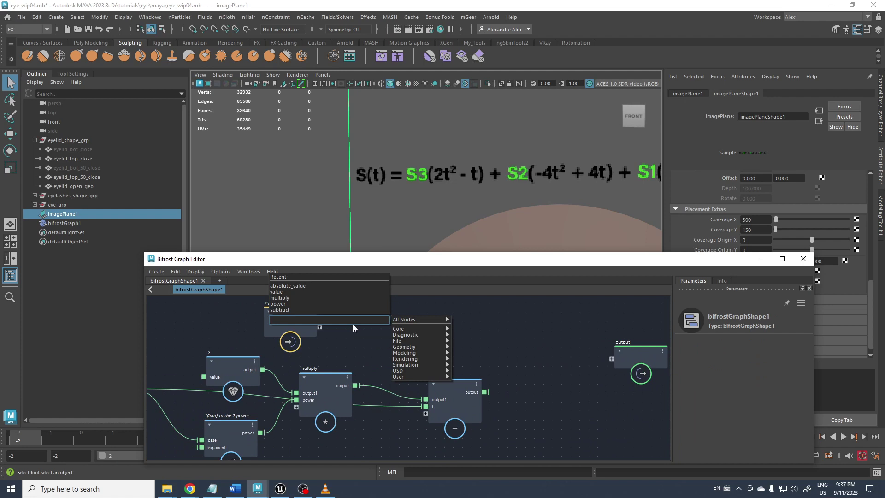
{"action": "type", "text": "get_point"}
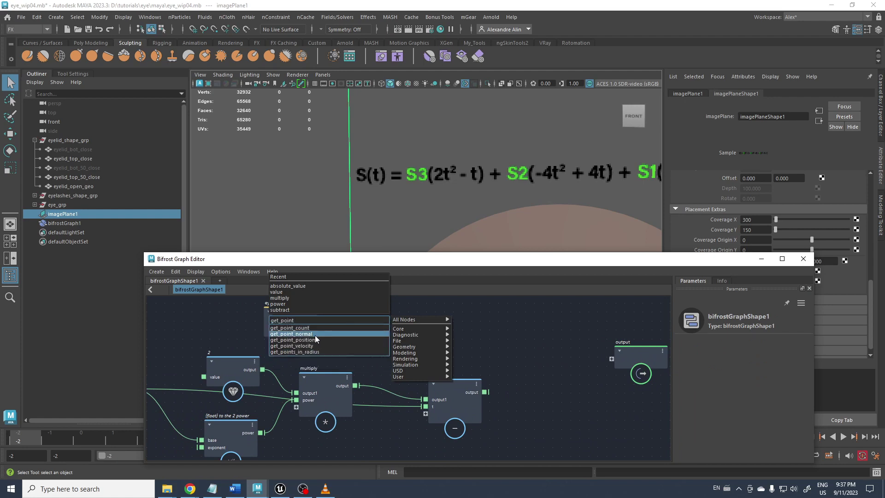
{"action": "left_click", "coordinate": [311, 339]}
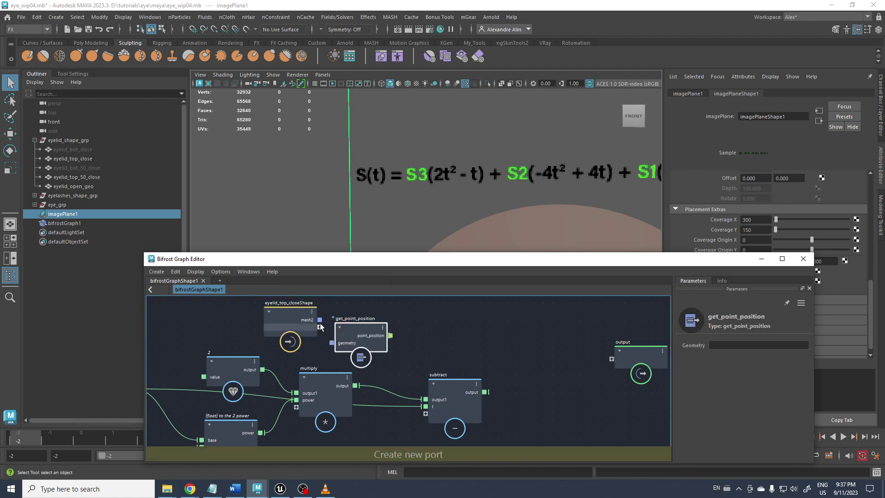
{"action": "left_click_drag", "start_coordinate": [320, 320], "coordinate": [408, 335]}
{"action": "middle_click_drag", "start_coordinate": [490, 338], "coordinate": [430, 331], "text": "alt"}
{"action": "right_click_drag", "start_coordinate": [430, 331], "coordinate": [394, 322], "text": "alt"}
{"action": "middle_click_drag", "start_coordinate": [426, 339], "coordinate": [438, 344], "text": "alt"}
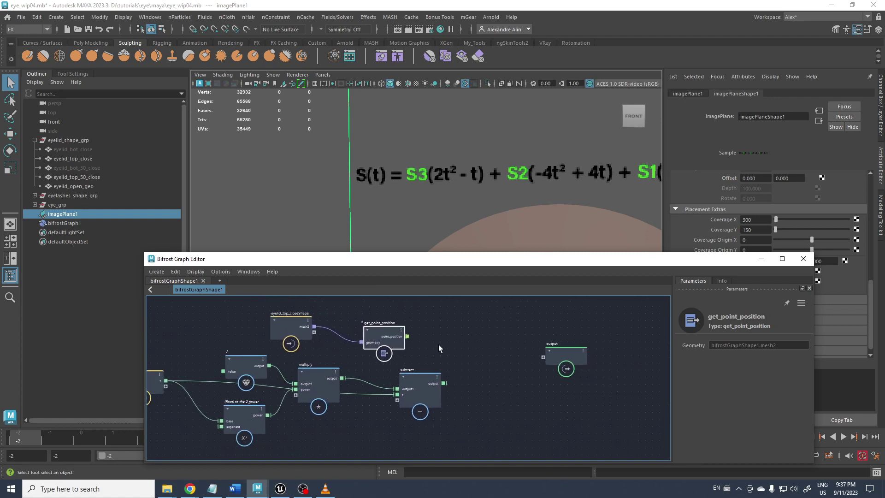
Step: Tidy the math nodes and add a multiply node after the get_point_position and subtract nodes
{"action": "left_click_drag", "start_coordinate": [338, 408], "coordinate": [236, 435]}
{"action": "left_click_drag", "start_coordinate": [413, 397], "coordinate": [384, 399]}
{"action": "left_click", "coordinate": [388, 339]}
{"action": "left_click", "coordinate": [469, 357]}
{"action": "key", "text": "Tab"}
{"action": "type", "text": "mult"}
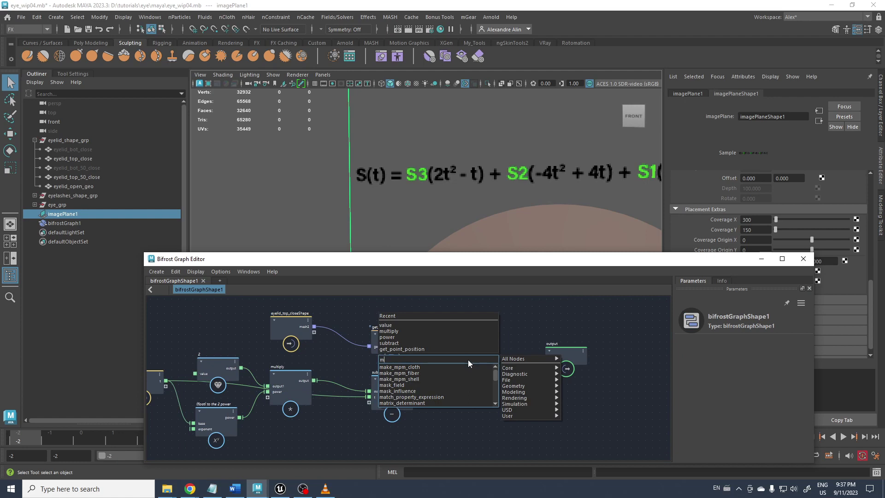
{"action": "left_click", "coordinate": [428, 366]}
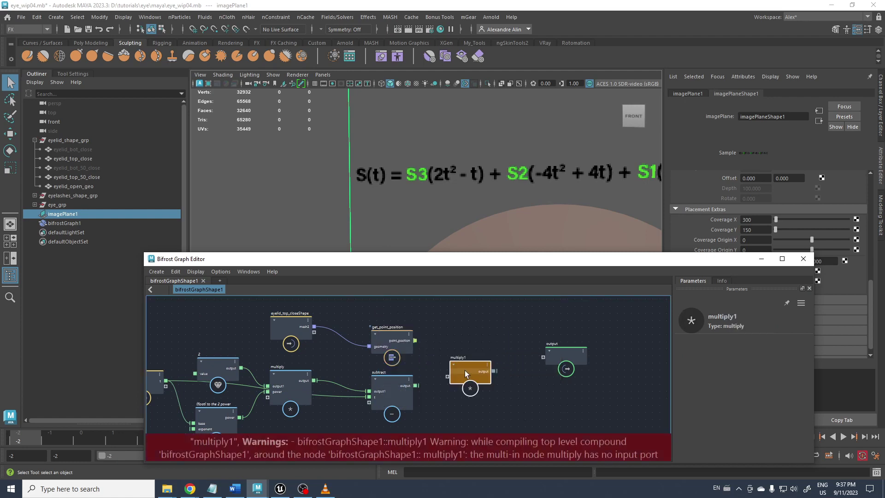
{"action": "left_click_drag", "start_coordinate": [464, 372], "coordinate": [460, 361]}
Step: Connect the closed eyelid's point_position and the subtract output to the new multiply node
{"action": "left_click_drag", "start_coordinate": [416, 340], "coordinate": [461, 367]}
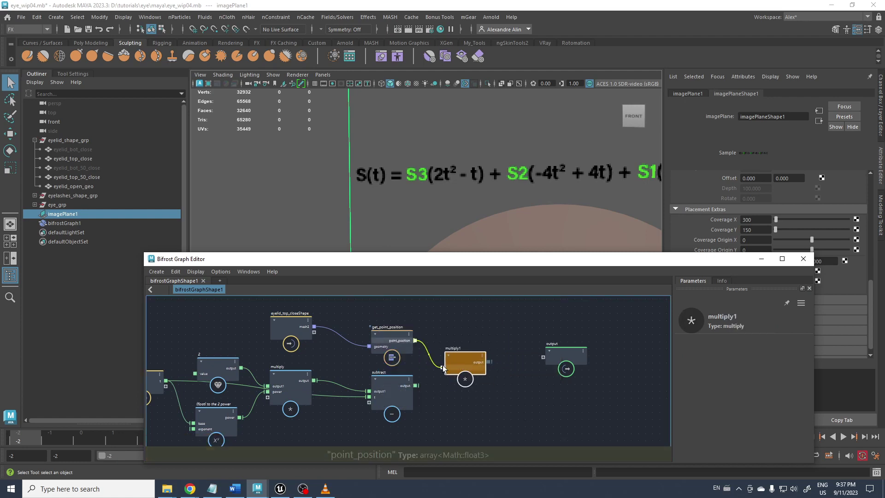
{"action": "left_click_drag", "start_coordinate": [416, 386], "coordinate": [462, 374]}
{"action": "left_click", "coordinate": [437, 330]}
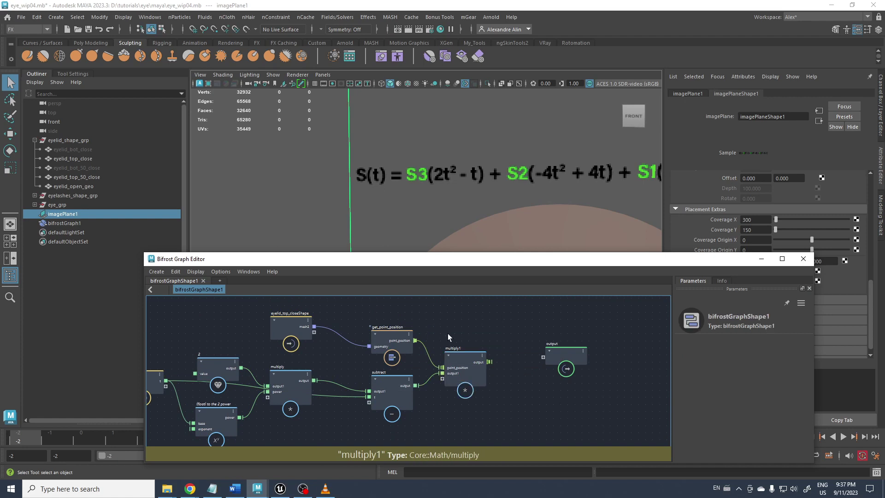
{"action": "key", "text": "a"}
{"action": "mouse_move", "coordinate": [439, 338]}
{"action": "right_mouse_down", "text": "alt"}
{"action": "mouse_move", "coordinate": [420, 334]}
{"action": "mouse_move", "coordinate": [432, 341]}
{"action": "right_mouse_up", "text": "alt"}
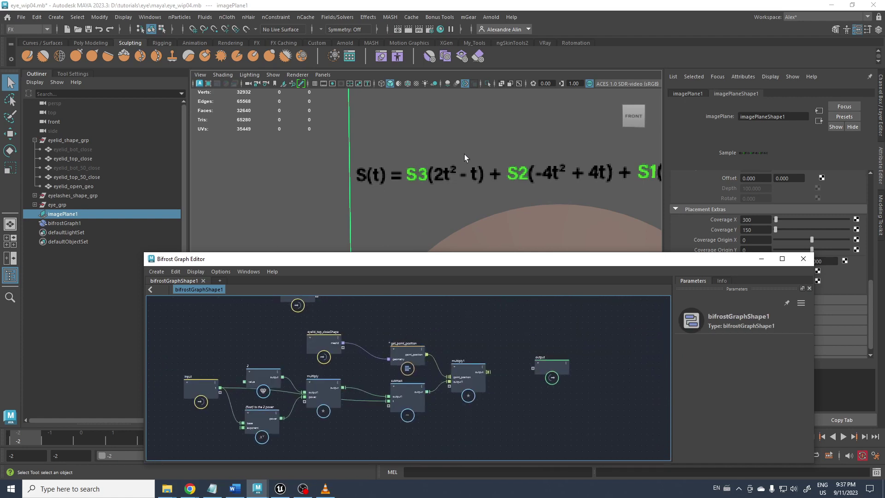
Step: Bring the whole S(t) formula into view and move the output node farther away from the closed-eyelid branch
{"action": "middle_click_drag", "start_coordinate": [503, 145], "coordinate": [403, 156], "text": "alt"}
{"action": "right_click_drag", "start_coordinate": [418, 316], "coordinate": [415, 336], "text": "alt"}
{"action": "middle_click_drag", "start_coordinate": [415, 336], "coordinate": [384, 371], "text": "alt"}
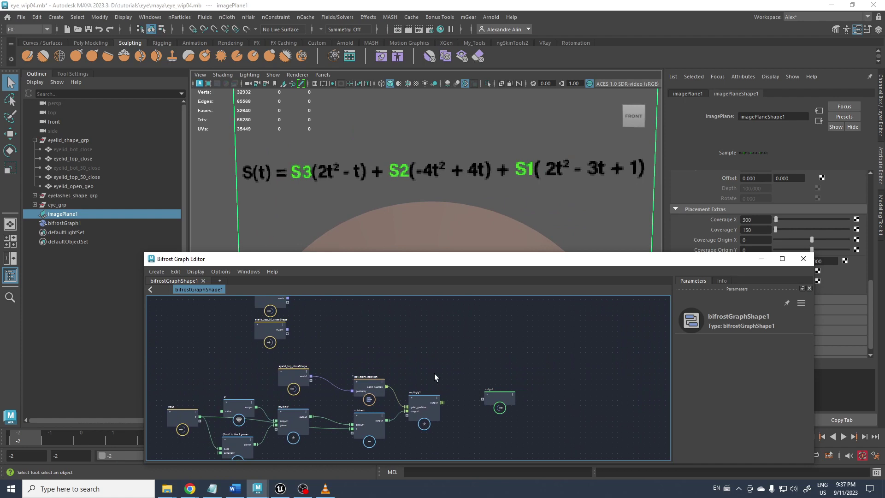
{"action": "left_click_drag", "start_coordinate": [504, 397], "coordinate": [550, 374]}
Step: Move the eyelid_open_geoShape node higher and align the eyelid_top_50_closeShape node above the eyelid_top_closeShape node
{"action": "middle_click_drag", "start_coordinate": [415, 344], "coordinate": [500, 410], "text": "alt"}
{"action": "middle_click_drag", "start_coordinate": [412, 372], "coordinate": [428, 334], "text": "alt"}
{"action": "right_click_drag", "start_coordinate": [428, 333], "coordinate": [475, 364], "text": "alt"}
{"action": "middle_click_drag", "start_coordinate": [425, 344], "coordinate": [440, 346], "text": "alt"}
{"action": "left_click_drag", "start_coordinate": [369, 325], "coordinate": [385, 248]}
{"action": "left_click_drag", "start_coordinate": [355, 368], "coordinate": [386, 367]}
{"action": "middle_click_drag", "start_coordinate": [427, 363], "coordinate": [400, 340], "text": "alt"}
Step: Add a second get_point_position node and connect the eyelid_top_50_closeShape mesh1 port to its geometry input
{"action": "left_click", "coordinate": [456, 346]}
{"action": "key", "text": "Tab"}
{"action": "type", "text": "ge"}
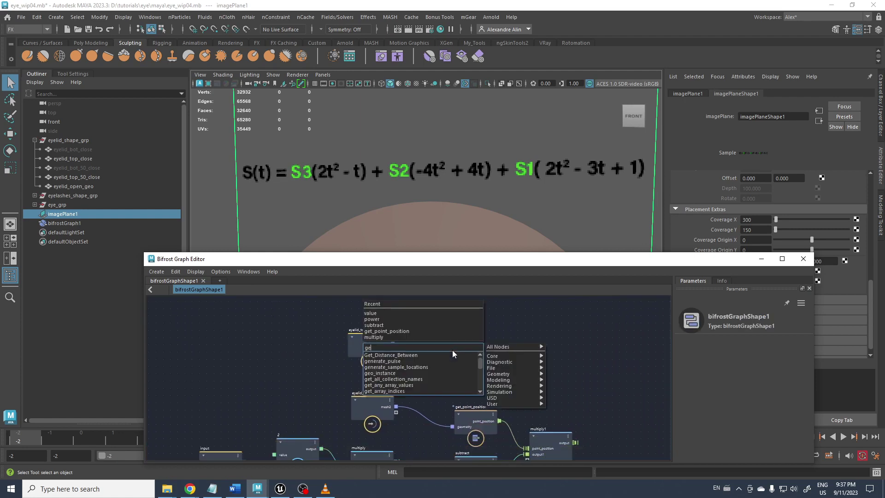
{"action": "type", "text": "t_poi"}
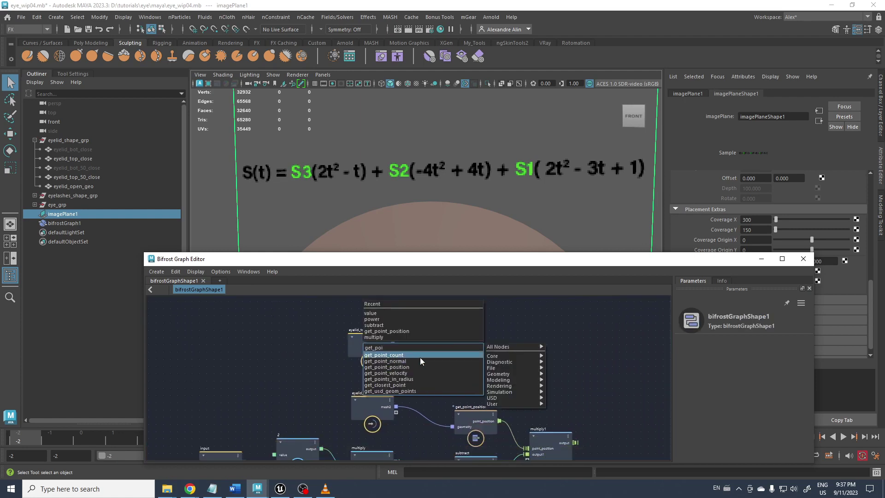
{"action": "left_click", "coordinate": [408, 367]}
{"action": "left_click", "coordinate": [430, 347]}
{"action": "left_click_drag", "start_coordinate": [431, 363], "coordinate": [468, 363]}
{"action": "left_click", "coordinate": [456, 320]}
{"action": "middle_click_drag", "start_coordinate": [445, 328], "coordinate": [407, 332], "text": "alt"}
{"action": "middle_click_drag", "start_coordinate": [485, 378], "coordinate": [498, 338], "text": "alt"}
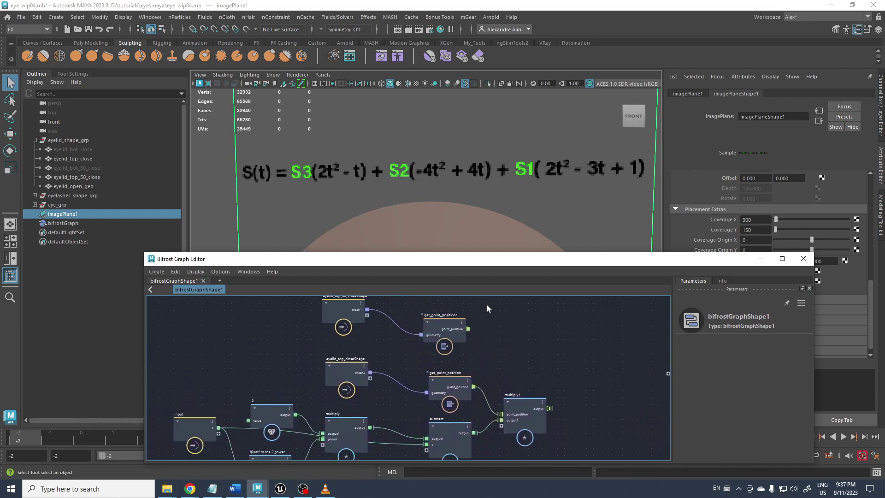
Step: Add a multiply node for the half-closed eyelid and connect that branch's point_position output to it
{"action": "key", "text": "Tab"}
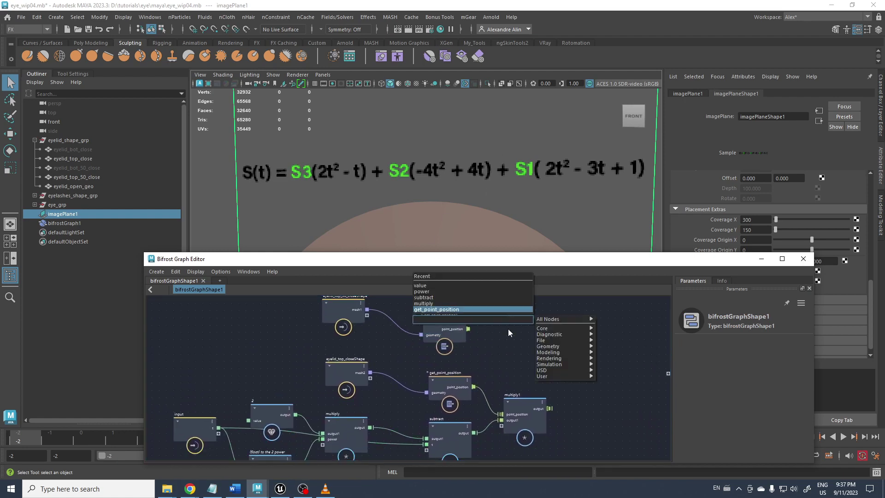
{"action": "type", "text": "mul"}
{"action": "left_click", "coordinate": [430, 328]}
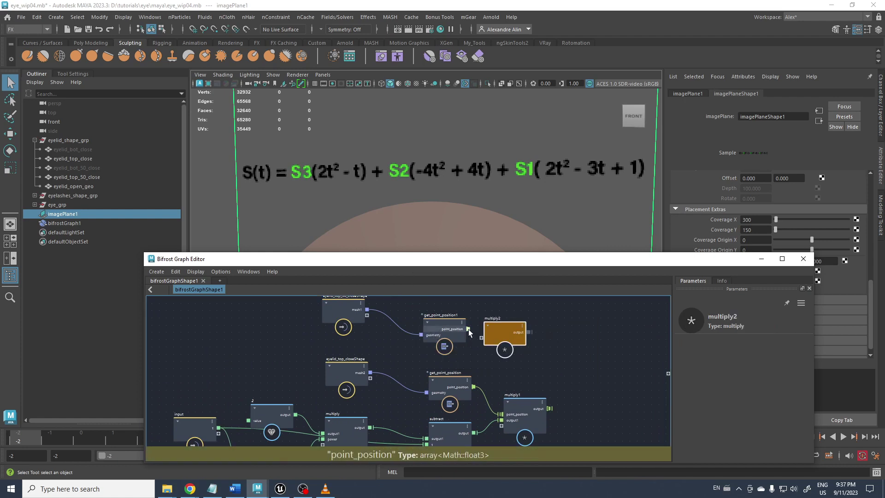
{"action": "left_click_drag", "start_coordinate": [469, 329], "coordinate": [491, 303]}
Step: Move the eyelid_top_50_closeShape node with its get_point_position and multiply nodes higher above the closed-eyelid branch
{"action": "scroll", "coordinate": [464, 361], "scroll_direction": "down", "scroll_amount": 3}
{"action": "left_click", "coordinate": [374, 323]}
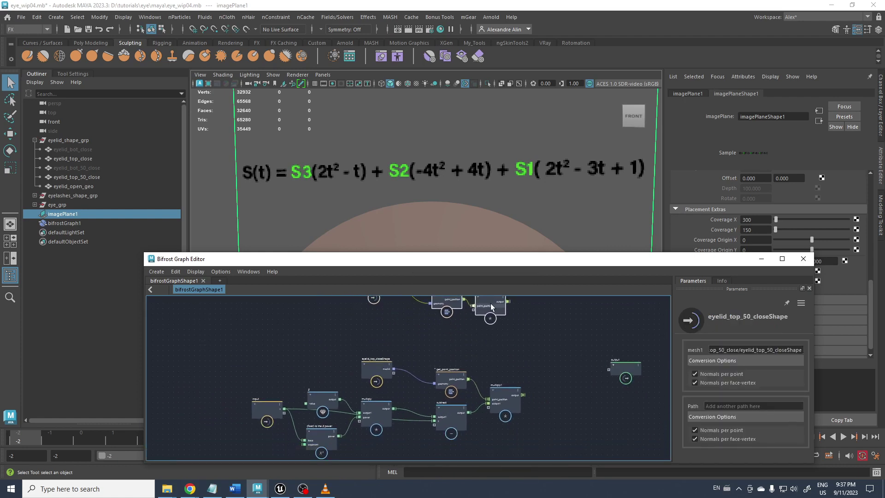
{"action": "left_click", "coordinate": [439, 344]}
Step: Add a float value node below the half-closed eyelid branch and set its value to -4
{"action": "middle_click_drag", "start_coordinate": [392, 329], "coordinate": [405, 355], "text": "alt"}
{"action": "scroll", "coordinate": [407, 358], "scroll_direction": "up", "scroll_amount": 2}
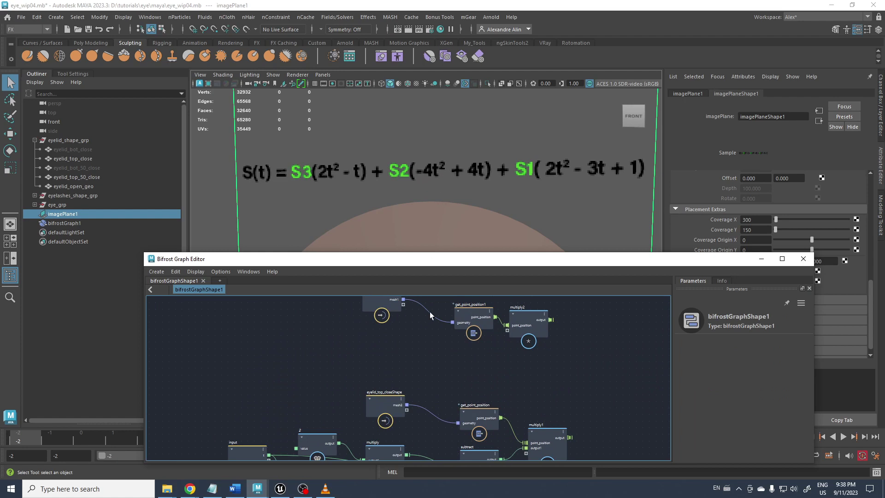
{"action": "key", "text": "Tab"}
{"action": "type", "text": "val"}
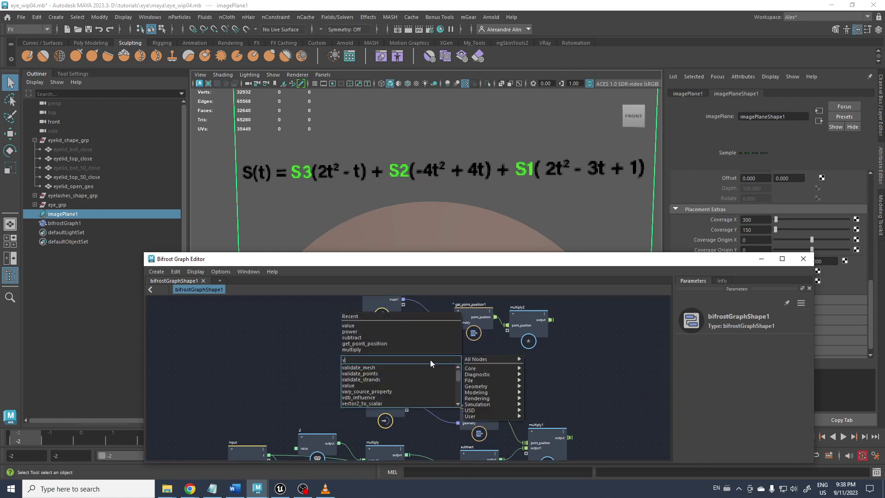
{"action": "left_click", "coordinate": [349, 386]}
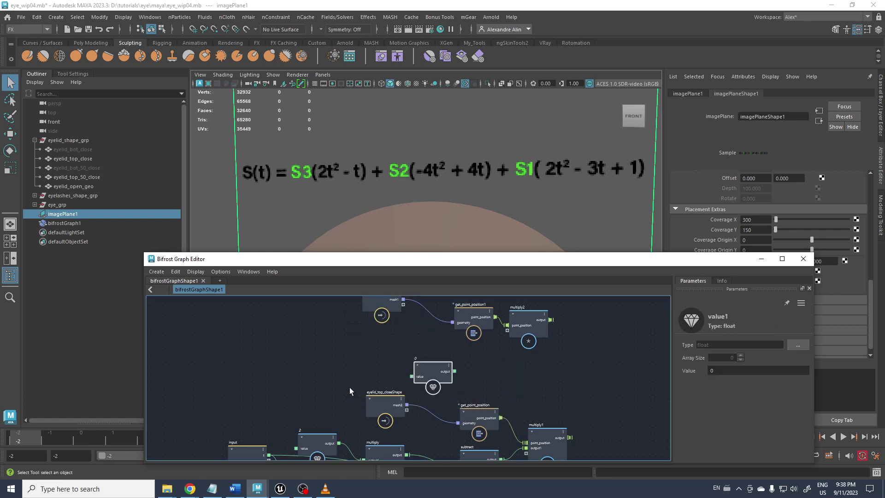
{"action": "left_click", "coordinate": [722, 372]}
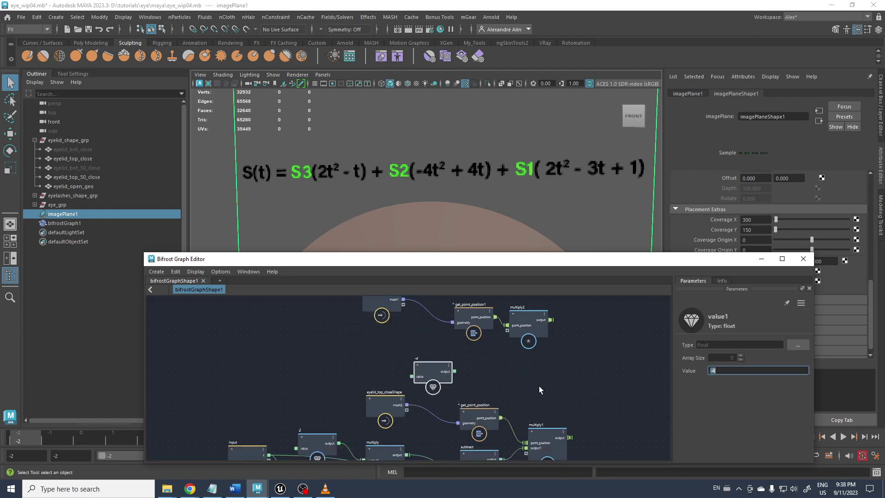
Step: Add a multiply node beside the -4 value node and connect the -4 output to it
{"action": "left_click", "coordinate": [473, 367]}
{"action": "key", "text": "Tab"}
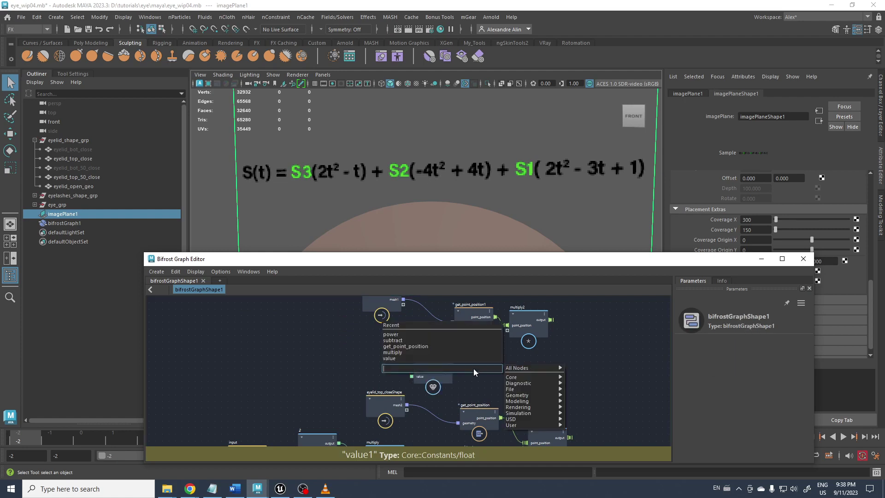
{"action": "type", "text": "mult"}
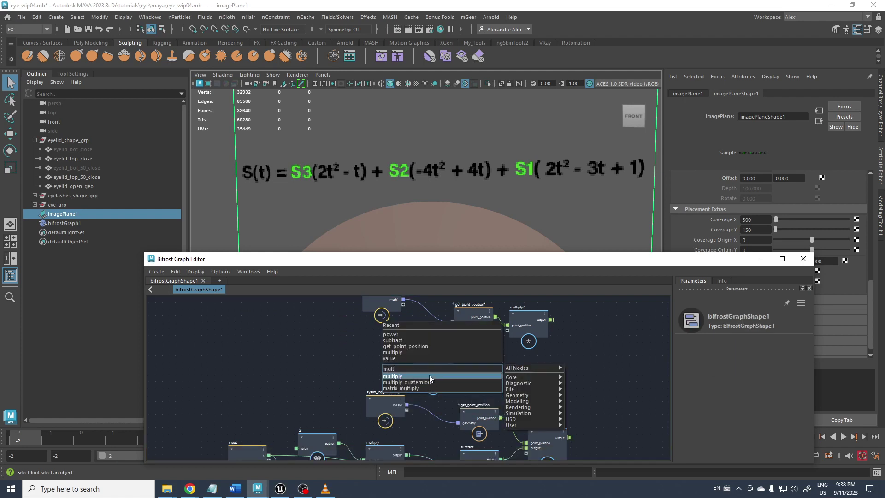
{"action": "left_click", "coordinate": [430, 376]}
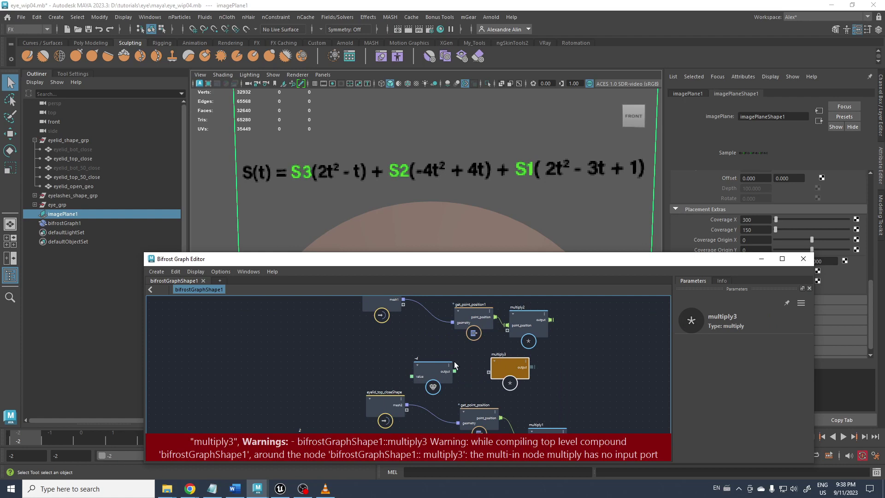
{"action": "left_click_drag", "start_coordinate": [455, 371], "coordinate": [424, 351]}
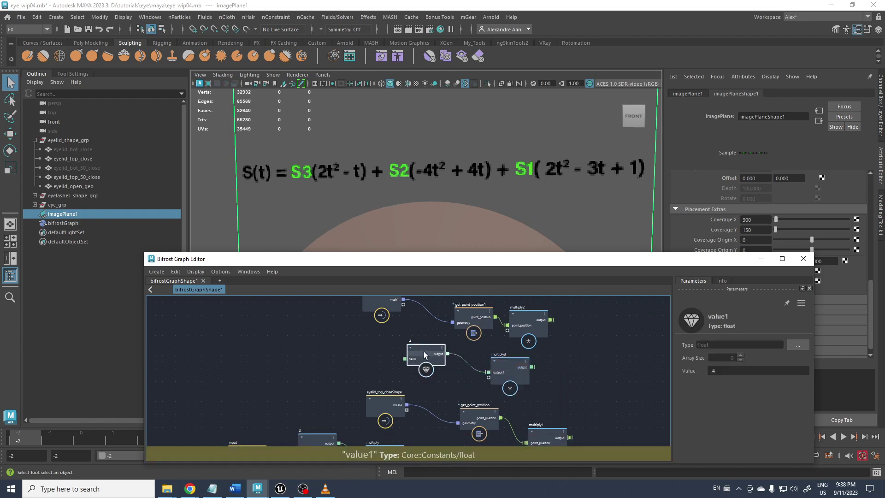
Step: Connect the output of the power node that squares t to the -4 multiply node
{"action": "middle_click_drag", "start_coordinate": [318, 367], "coordinate": [383, 302]}
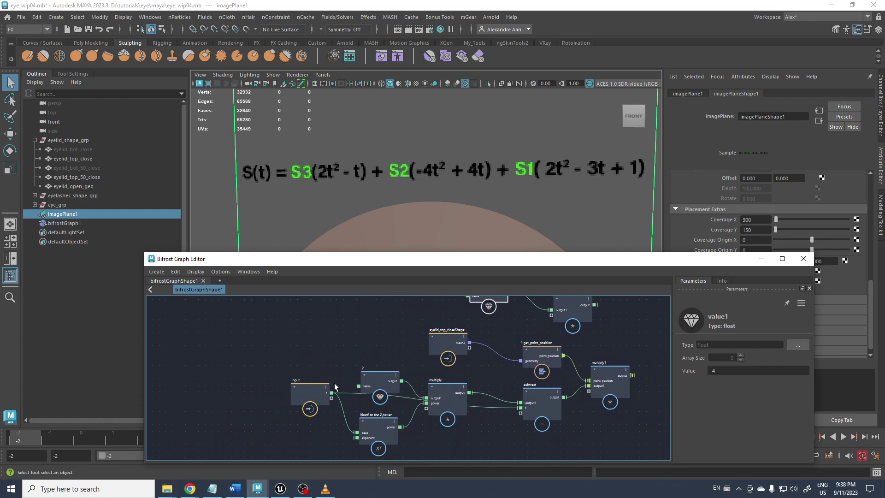
{"action": "left_click", "coordinate": [369, 422]}
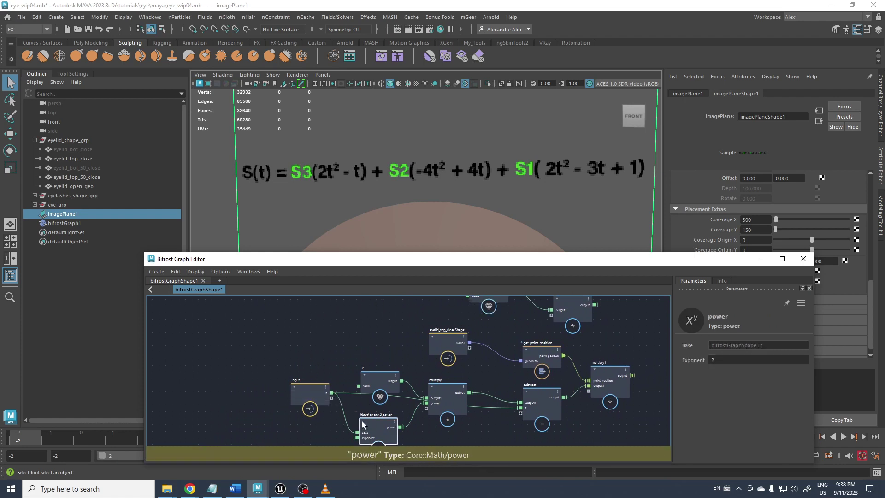
{"action": "middle_click_drag", "start_coordinate": [404, 401], "coordinate": [366, 407]}
{"action": "scroll", "coordinate": [364, 393], "scroll_direction": "down", "scroll_amount": 2}
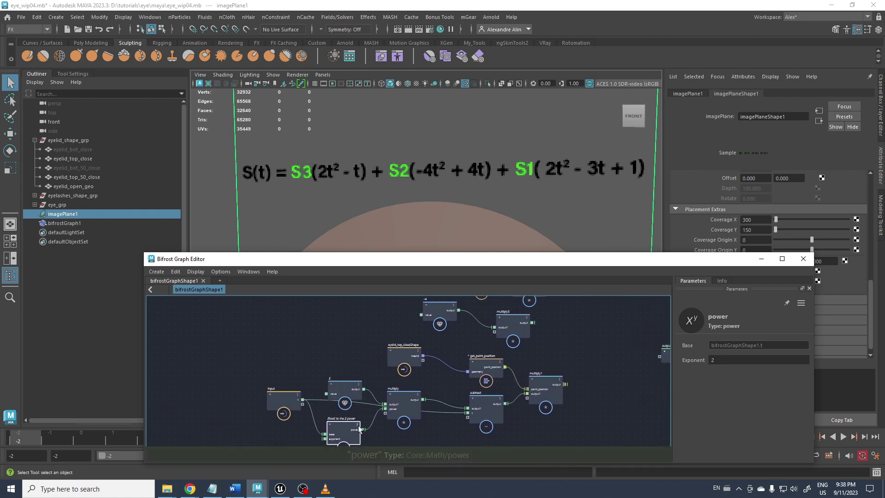
{"action": "left_click_drag", "start_coordinate": [494, 333], "coordinate": [495, 332]}
{"action": "middle_click_drag", "start_coordinate": [494, 334], "coordinate": [464, 409]}
{"action": "scroll", "coordinate": [389, 365], "scroll_direction": "up", "scroll_amount": 4}
{"action": "right_click_drag", "start_coordinate": [433, 376], "coordinate": [349, 345], "text": "alt"}
{"action": "left_click_drag", "start_coordinate": [451, 361], "coordinate": [453, 362]}
{"action": "left_click_drag", "start_coordinate": [456, 359], "coordinate": [483, 332]}
Step: Create an add node and connect the -4 multiply node's output to its first input
{"action": "left_click", "coordinate": [403, 358]}
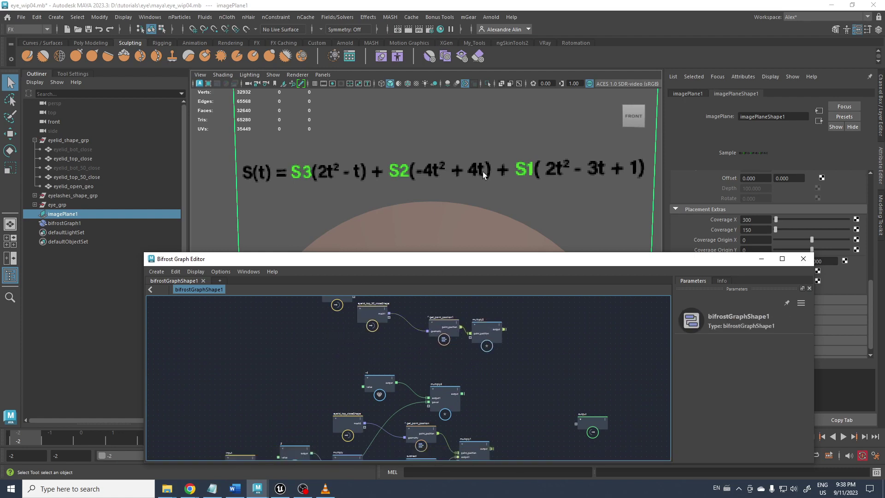
{"action": "key", "text": "Tab"}
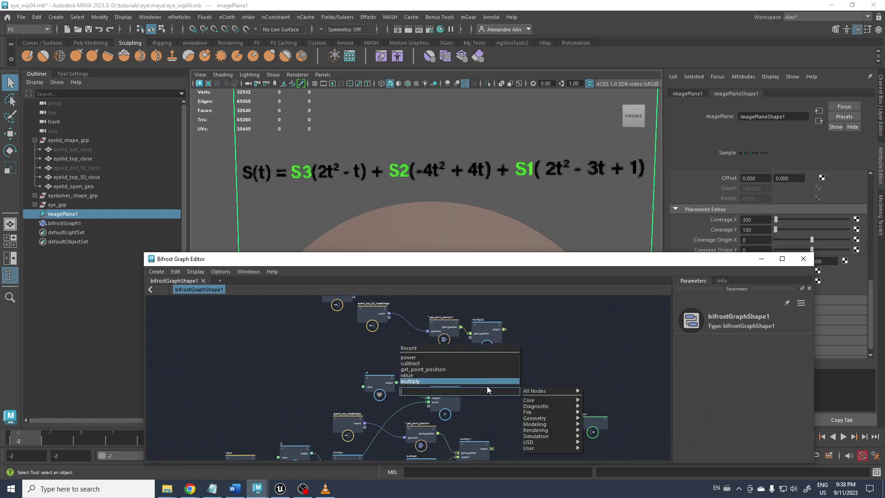
{"action": "type", "text": "add"}
{"action": "left_click", "coordinate": [422, 400]}
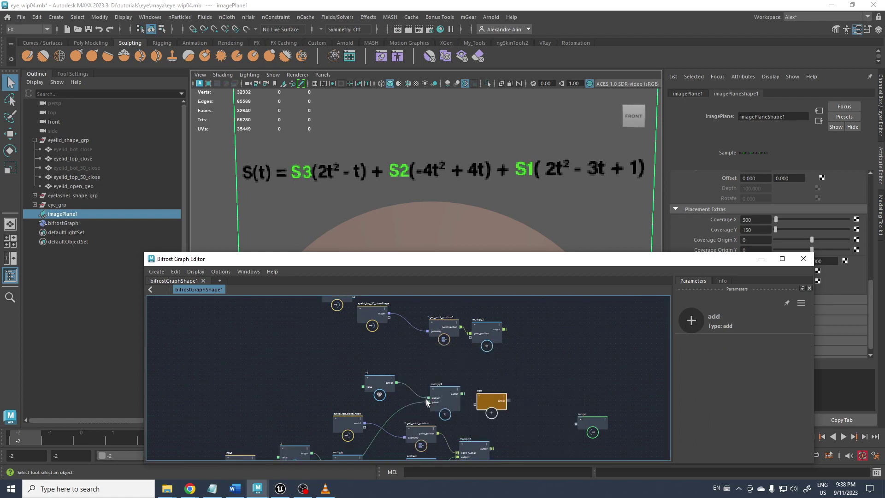
{"action": "scroll", "coordinate": [467, 380], "scroll_direction": "up", "scroll_amount": 2}
{"action": "middle_click_drag", "start_coordinate": [450, 369], "coordinate": [415, 347], "text": "alt"}
{"action": "left_click_drag", "start_coordinate": [432, 379], "coordinate": [437, 375]}
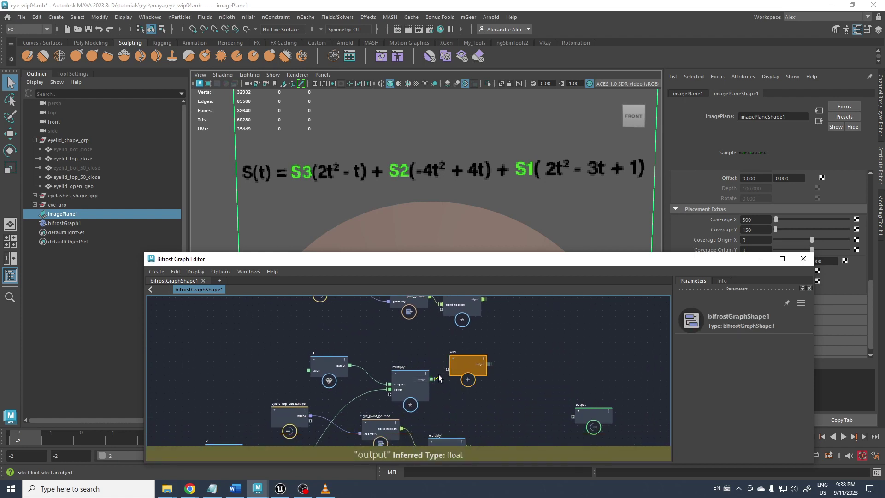
{"action": "left_click_drag", "start_coordinate": [447, 368], "coordinate": [448, 368]}
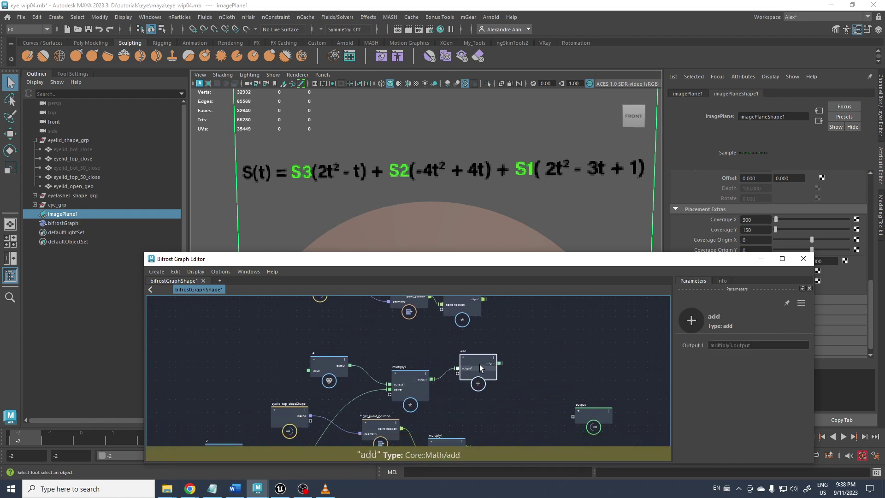
Step: Add another float value node above the -4 multiply node and set its value to 4
{"action": "left_click", "coordinate": [406, 341]}
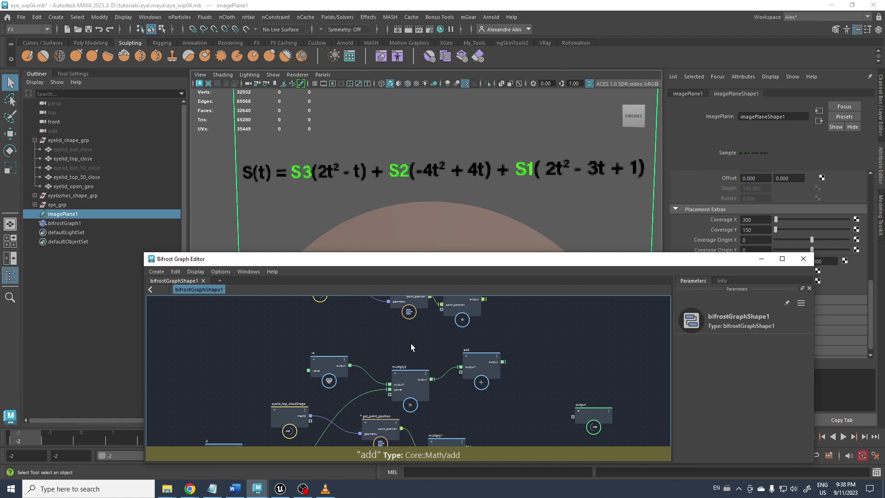
{"action": "key", "text": "Tab"}
{"action": "type", "text": "va"}
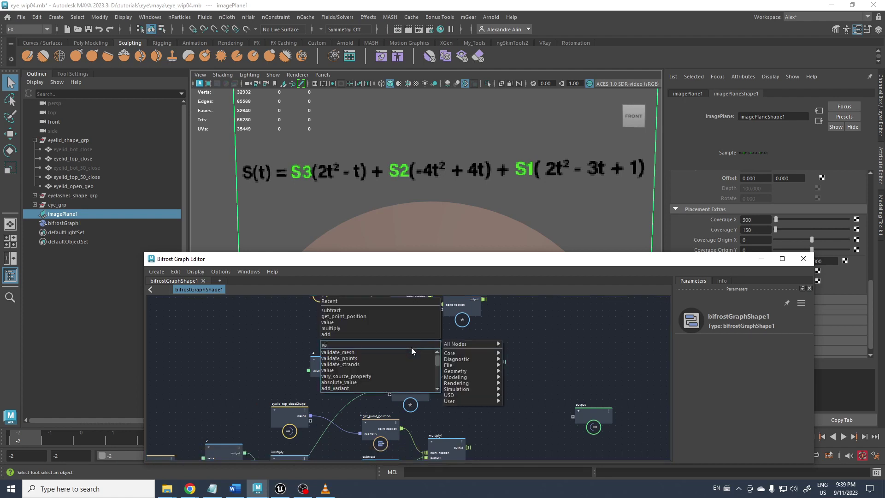
{"action": "type", "text": "lue"}
{"action": "left_click", "coordinate": [373, 352]}
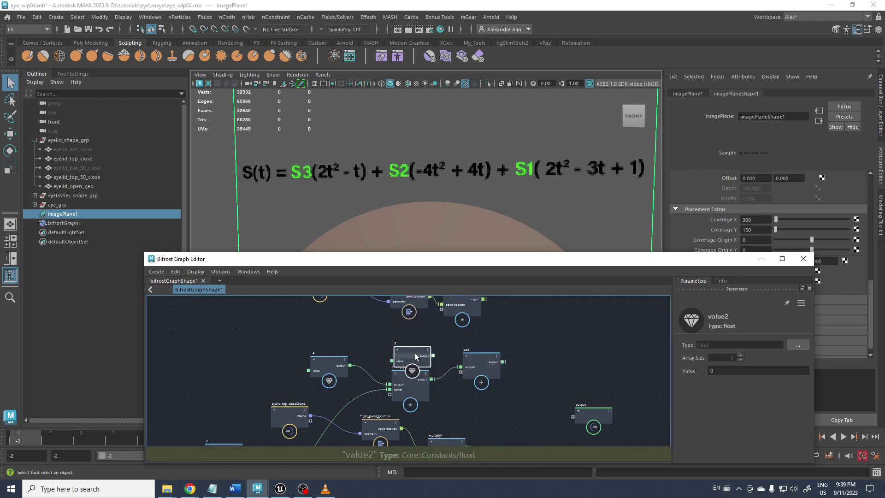
{"action": "left_click", "coordinate": [718, 371]}
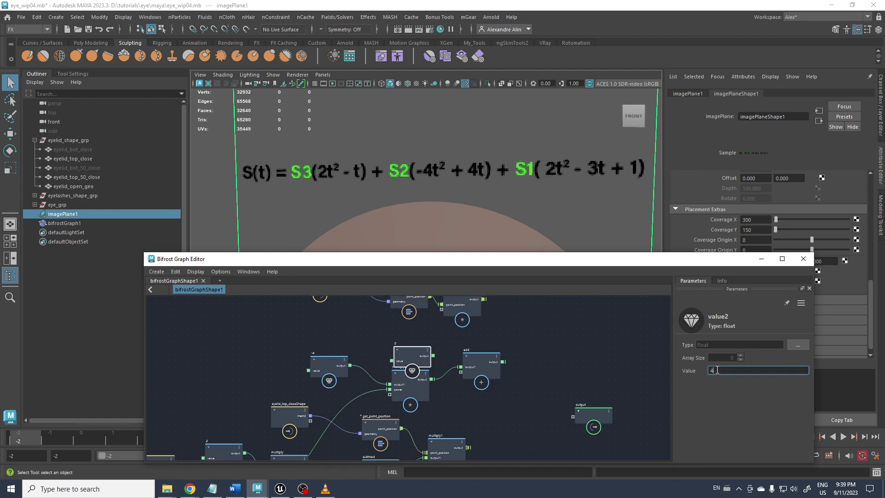
{"action": "left_click_drag", "start_coordinate": [412, 350], "coordinate": [412, 348]}
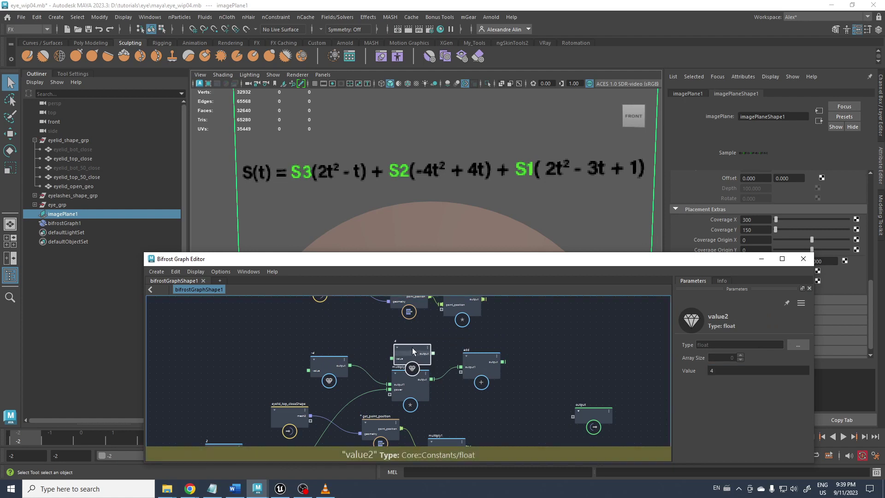
Step: Add a multiply node for the 4t term and connect the 4 value node's output to it
{"action": "left_click", "coordinate": [455, 343]}
{"action": "key", "text": "Tab"}
{"action": "type", "text": "mul"}
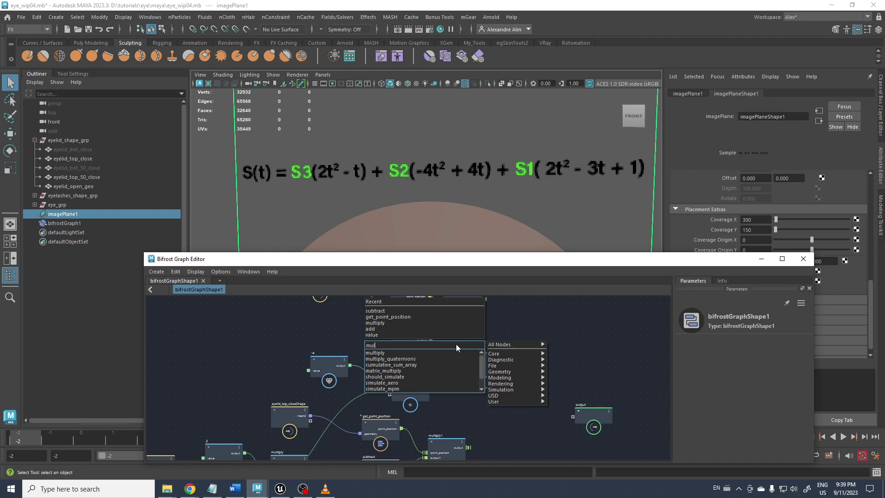
{"action": "left_click", "coordinate": [437, 353]}
{"action": "left_click_drag", "start_coordinate": [431, 340], "coordinate": [534, 333]}
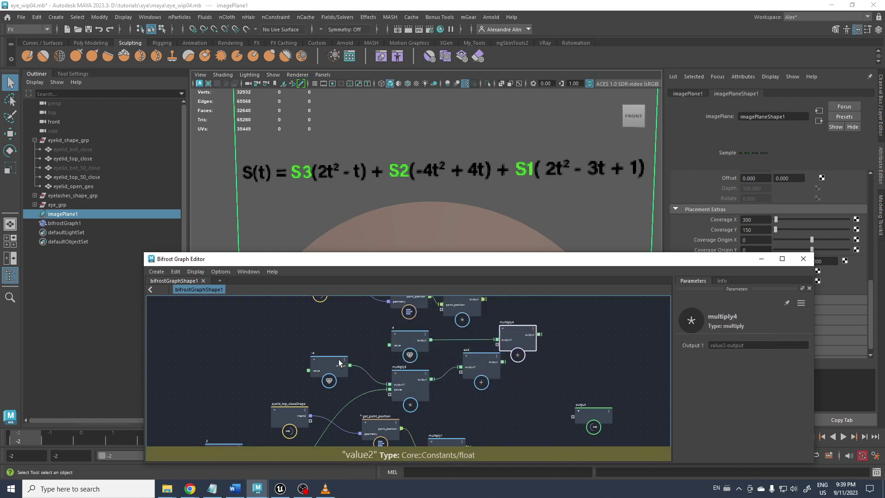
Step: Connect the input node's t port to the second input of the 4t multiply node
{"action": "scroll", "coordinate": [238, 373], "scroll_direction": "down", "scroll_amount": 1}
{"action": "middle_click_drag", "start_coordinate": [238, 372], "coordinate": [283, 344], "text": "alt"}
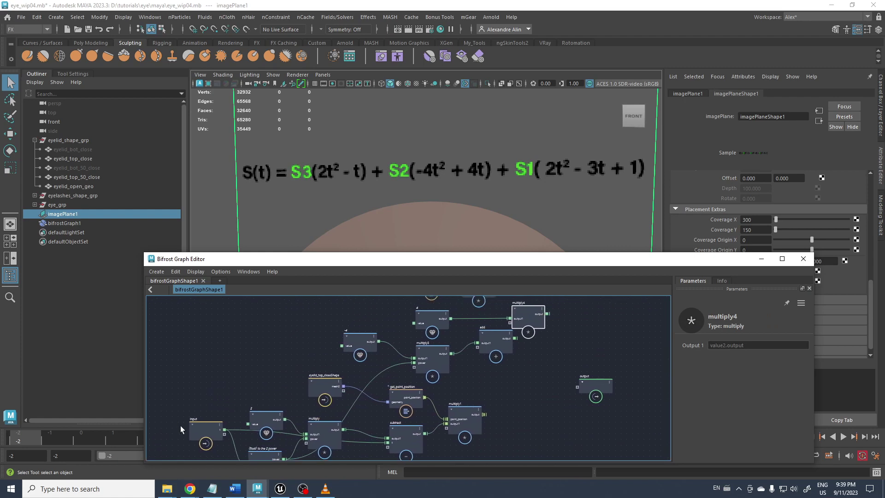
{"action": "left_click_drag", "start_coordinate": [224, 429], "coordinate": [514, 326]}
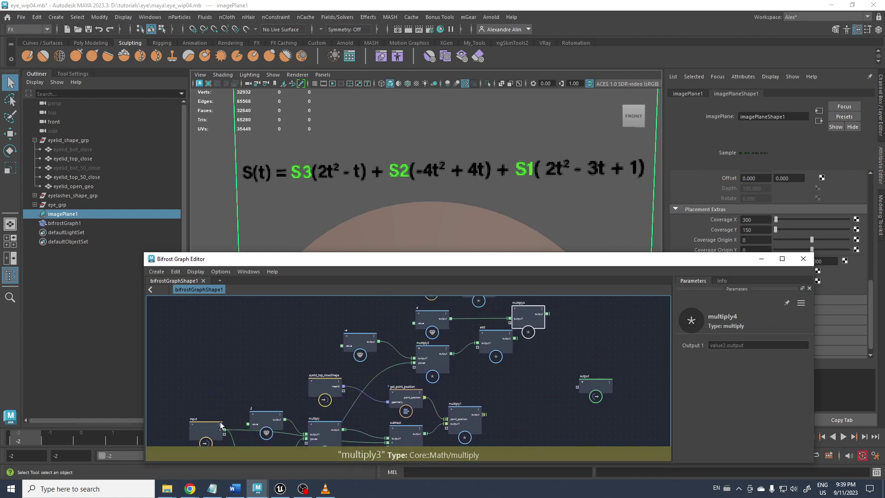
{"action": "left_click_drag", "start_coordinate": [440, 346], "coordinate": [510, 323]}
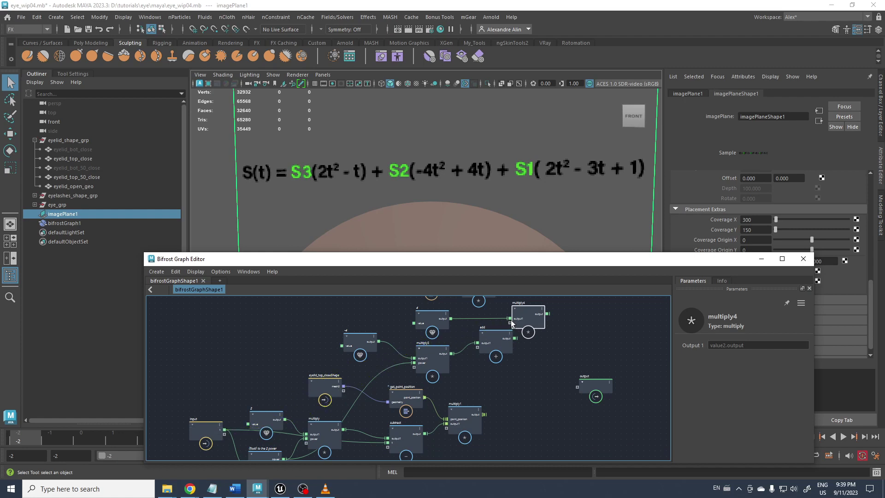
{"action": "left_click", "coordinate": [224, 431]}
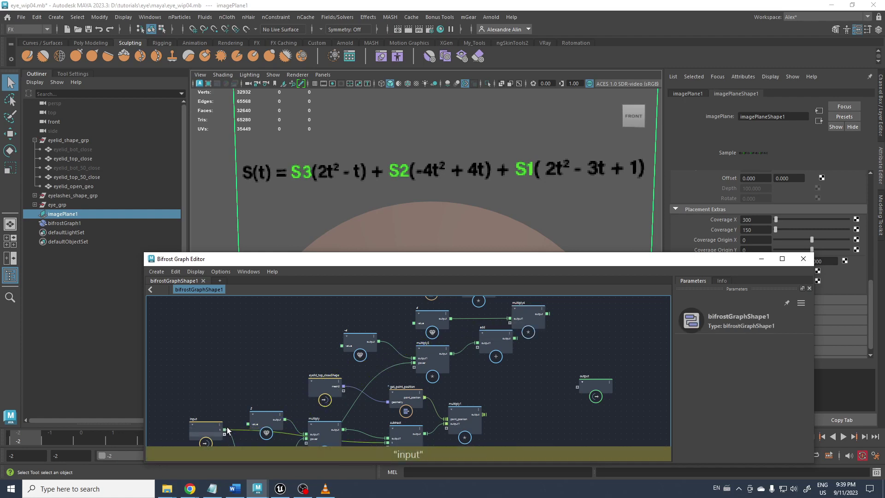
{"action": "left_click_drag", "start_coordinate": [226, 431], "coordinate": [510, 323]}
Step: Spread out the 4 value, 4t multiply and add nodes, placing the add node to the right of both multiply nodes
{"action": "middle_click_drag", "start_coordinate": [343, 342], "coordinate": [258, 366], "text": "alt"}
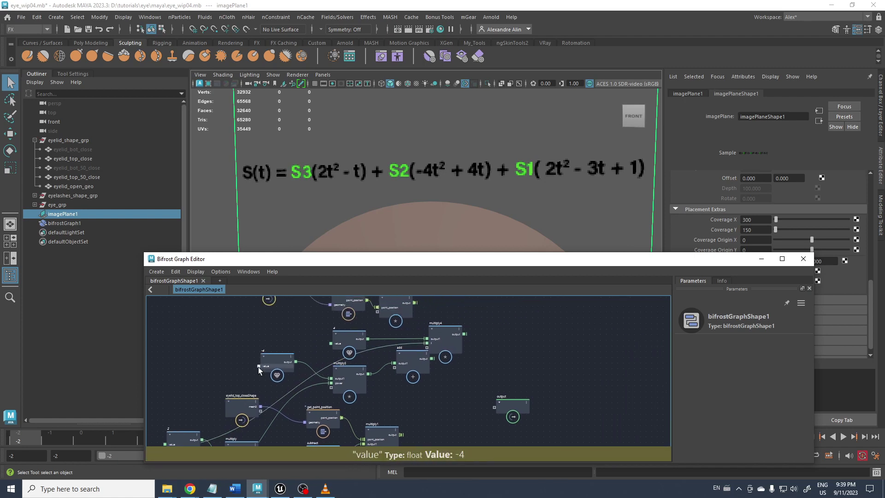
{"action": "scroll", "coordinate": [308, 406], "scroll_direction": "up", "scroll_amount": 1}
{"action": "left_click_drag", "start_coordinate": [447, 360], "coordinate": [426, 394]}
{"action": "left_click", "coordinate": [402, 372]}
{"action": "left_click_drag", "start_coordinate": [353, 343], "coordinate": [333, 331]}
{"action": "left_click", "coordinate": [420, 334]}
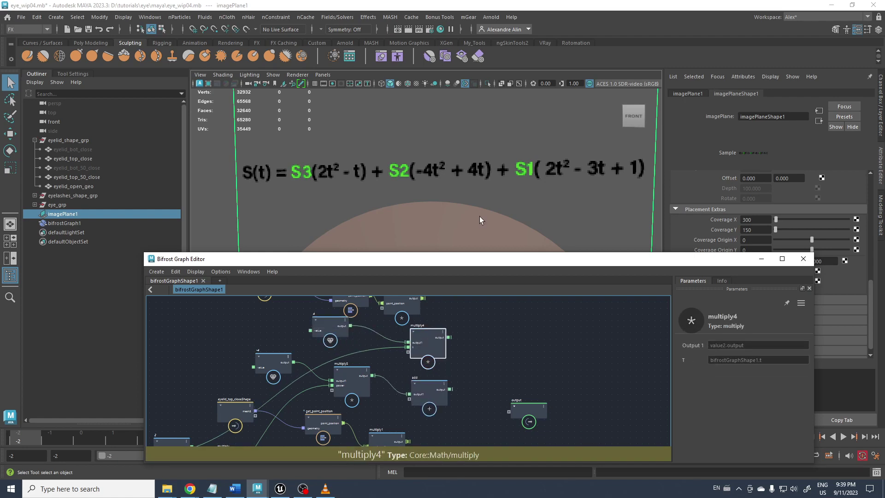
{"action": "scroll", "coordinate": [395, 379], "scroll_direction": "up", "scroll_amount": 1}
{"action": "scroll", "coordinate": [395, 379], "scroll_direction": "up", "scroll_amount": 1}
{"action": "left_click_drag", "start_coordinate": [433, 396], "coordinate": [519, 360]}
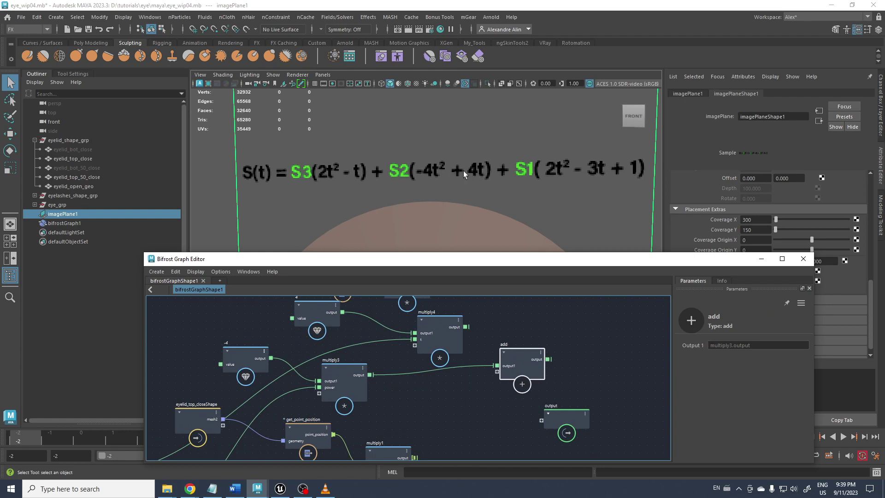
Step: Connect the 4t multiply node's output to the second input of the add node
{"action": "middle_click_drag", "start_coordinate": [427, 337], "coordinate": [470, 371], "text": "alt"}
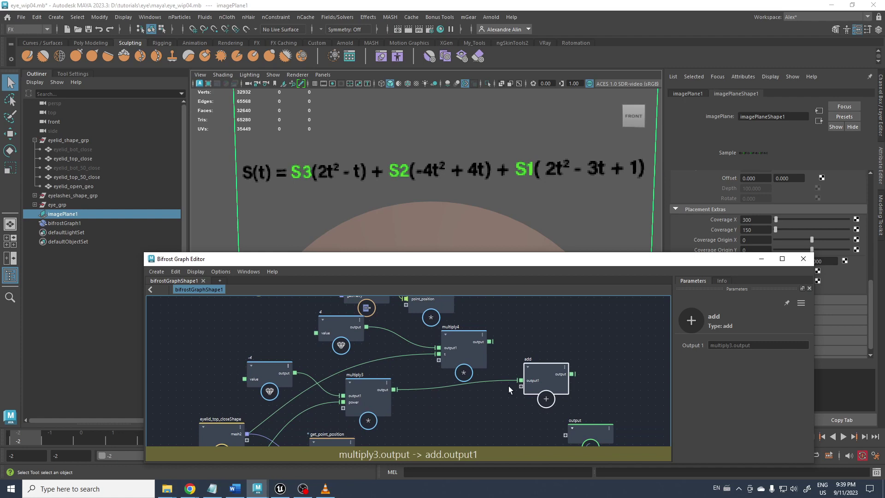
{"action": "left_click_drag", "start_coordinate": [489, 342], "coordinate": [481, 394]}
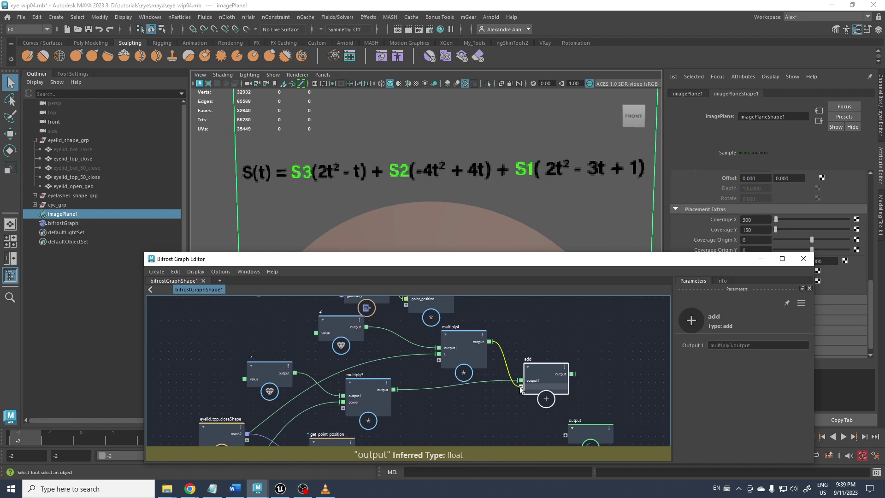
{"action": "left_click_drag", "start_coordinate": [521, 390], "coordinate": [519, 389]}
{"action": "mouse_move", "coordinate": [431, 414]}
{"action": "middle_mouse_down"}
{"action": "mouse_move", "coordinate": [433, 375]}
{"action": "mouse_move", "coordinate": [420, 410]}
{"action": "middle_mouse_up"}
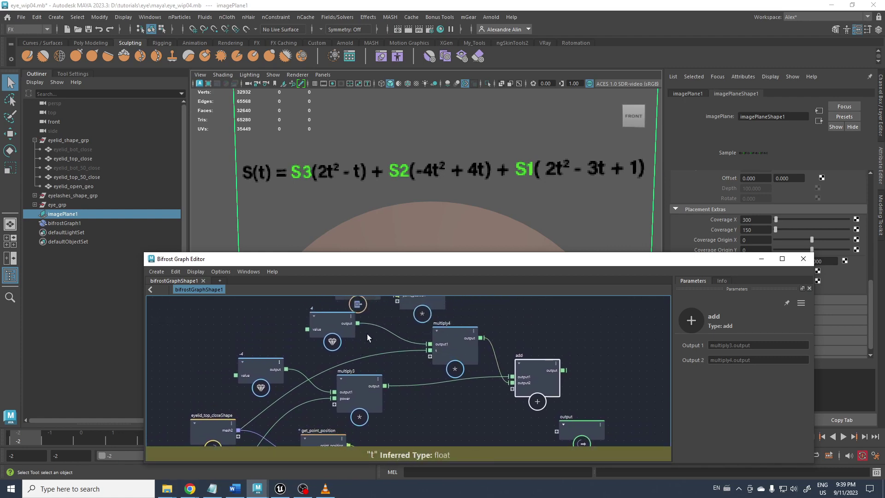
Step: Move the 4t multiply node down between the -4 multiply and add nodes, and shift the output node farther right
{"action": "middle_click_drag", "start_coordinate": [367, 334], "coordinate": [356, 344]}
{"action": "left_click_drag", "start_coordinate": [438, 357], "coordinate": [443, 416]}
{"action": "mouse_move", "coordinate": [326, 335]}
{"action": "left_mouse_down"}
{"action": "mouse_move", "coordinate": [386, 405]}
{"action": "mouse_move", "coordinate": [336, 342]}
{"action": "left_mouse_up"}
{"action": "middle_click_drag", "start_coordinate": [454, 359], "coordinate": [333, 360]}
{"action": "left_click_drag", "start_coordinate": [440, 438], "coordinate": [584, 409]}
Step: Move the half-closed eyelid's multiply2 node to the upper right of the add node
{"action": "scroll", "coordinate": [389, 342], "scroll_direction": "down", "scroll_amount": 2}
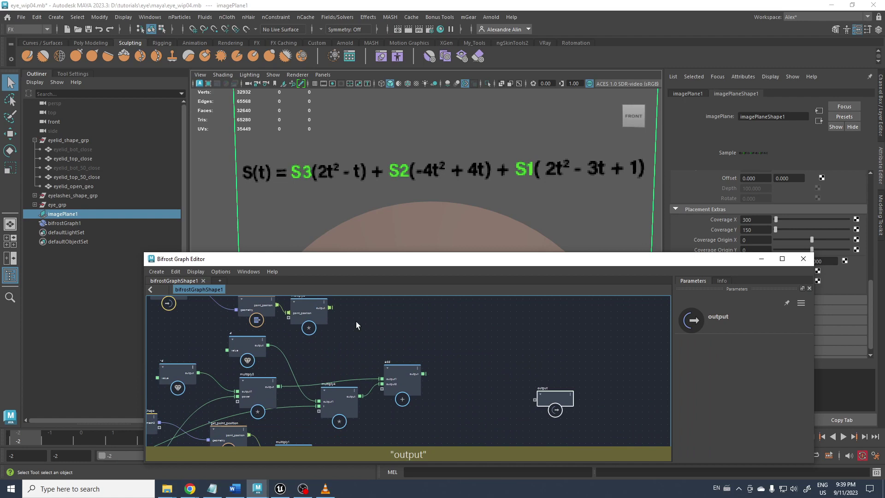
{"action": "middle_click_drag", "start_coordinate": [356, 322], "coordinate": [392, 364]}
{"action": "left_click_drag", "start_coordinate": [369, 347], "coordinate": [443, 369]}
{"action": "left_click_drag", "start_coordinate": [442, 406], "coordinate": [432, 400]}
{"action": "left_click_drag", "start_coordinate": [451, 352], "coordinate": [485, 364]}
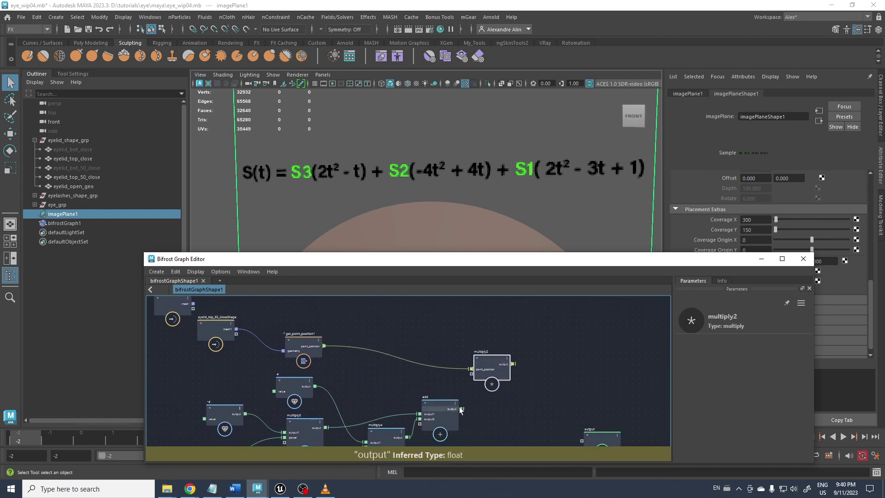
Step: Connect the add node's output to the second input of the half-closed eyelid's multiply2 node
{"action": "left_click_drag", "start_coordinate": [461, 409], "coordinate": [501, 369]}
{"action": "left_click", "coordinate": [452, 358]}
{"action": "left_click", "coordinate": [425, 349]}
{"action": "scroll", "coordinate": [402, 350], "scroll_direction": "down", "scroll_amount": 1}
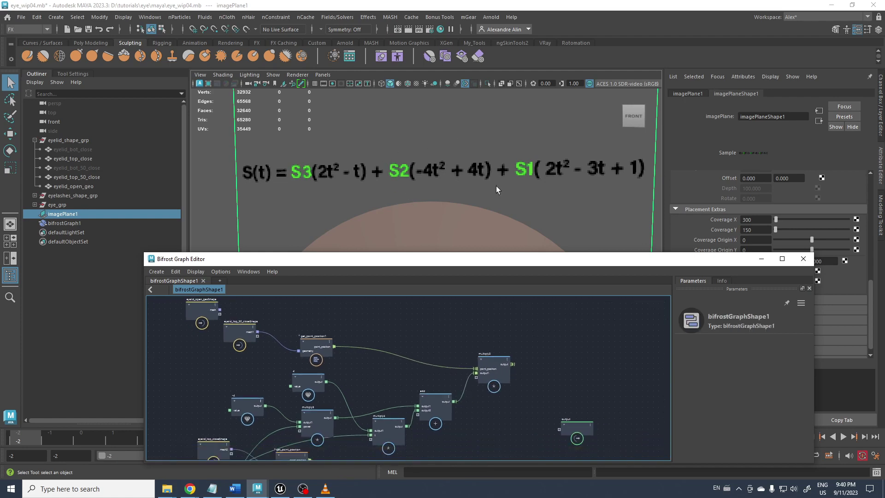
Step: Move the eyelid_open_geoShape node above the half-closed eyelid's shape node
{"action": "middle_click_drag", "start_coordinate": [373, 340], "coordinate": [471, 398], "text": "alt"}
{"action": "left_click_drag", "start_coordinate": [298, 363], "coordinate": [334, 342]}
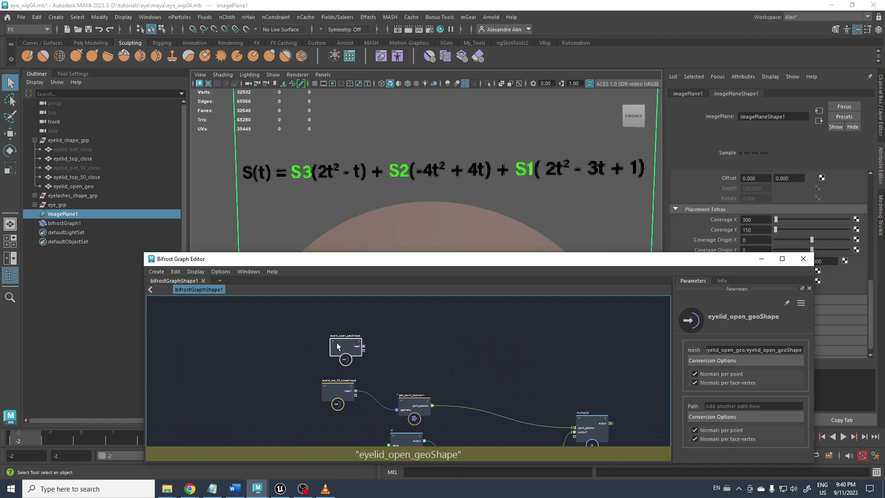
{"action": "scroll", "coordinate": [392, 345], "scroll_direction": "up", "scroll_amount": 2}
Step: Duplicate the half-closed eyelid's get_point_position1 and multiply2 nodes and move the copies up beside the eyelid_open_geoShape node
{"action": "left_click_drag", "start_coordinate": [414, 376], "coordinate": [450, 418]}
{"action": "middle_click_drag", "start_coordinate": [434, 368], "coordinate": [376, 331]}
{"action": "left_click_drag", "start_coordinate": [373, 335], "coordinate": [386, 341]}
{"action": "left_click_drag", "start_coordinate": [566, 392], "coordinate": [609, 398]}
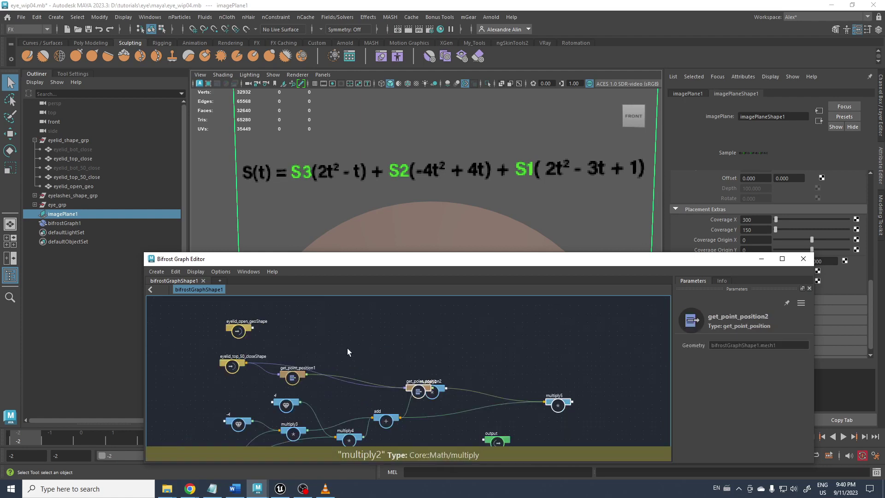
{"action": "left_click_drag", "start_coordinate": [409, 390], "coordinate": [297, 334]}
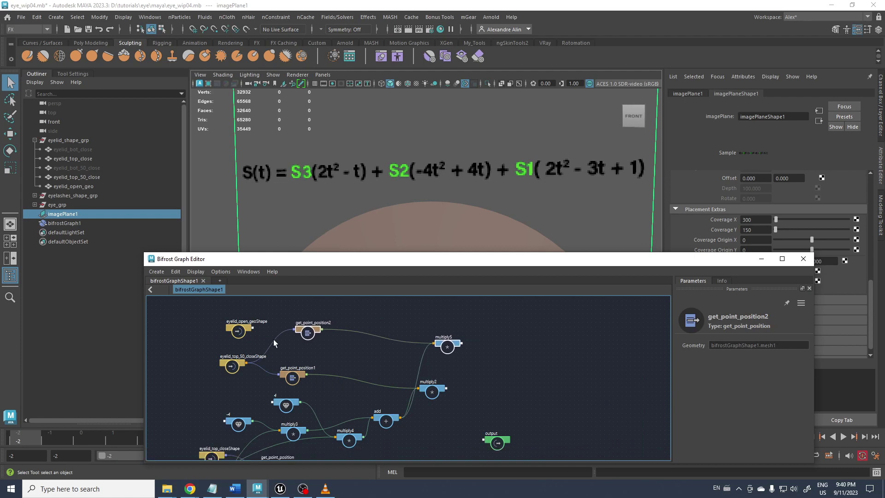
Step: Connect the eyelid_open_geoShape mesh output to the geometry input of the copied get_point_position2 node
{"action": "right_click_drag", "start_coordinate": [280, 337], "coordinate": [338, 362], "text": "alt"}
{"action": "middle_click_drag", "start_coordinate": [337, 362], "coordinate": [373, 380], "text": "alt"}
{"action": "right_click_drag", "start_coordinate": [374, 380], "coordinate": [387, 386], "text": "alt"}
{"action": "left_click", "coordinate": [327, 366]}
{"action": "left_click_drag", "start_coordinate": [262, 335], "coordinate": [334, 343]}
{"action": "middle_click_drag", "start_coordinate": [536, 416], "coordinate": [429, 375], "text": "alt"}
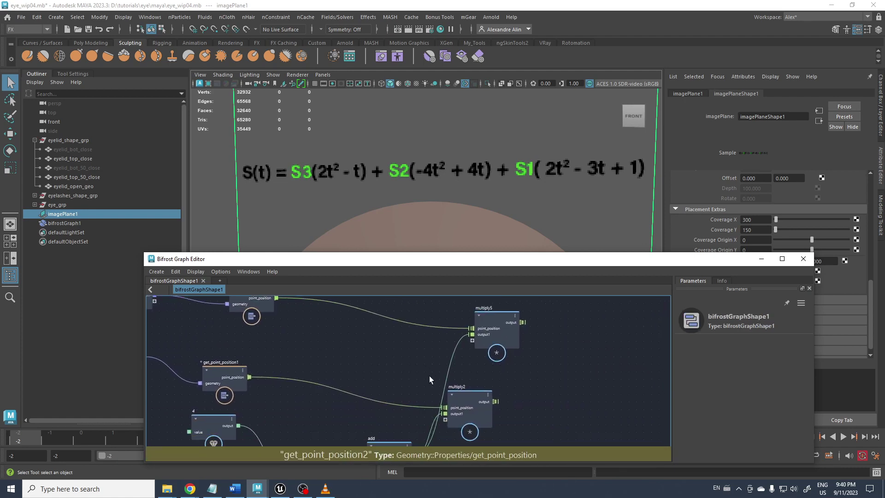
Step: Disconnect the add node from the open eyelid's multiply5 node and move multiply5 slightly up
{"action": "left_click_drag", "start_coordinate": [456, 344], "coordinate": [443, 348]}
{"action": "mouse_move", "coordinate": [499, 330]}
{"action": "left_mouse_down"}
{"action": "mouse_move", "coordinate": [506, 302]}
{"action": "mouse_move", "coordinate": [492, 313]}
{"action": "left_mouse_up"}
{"action": "left_click", "coordinate": [415, 341]}
{"action": "scroll", "coordinate": [374, 357], "scroll_direction": "down", "scroll_amount": 1}
{"action": "middle_click_drag", "start_coordinate": [349, 340], "coordinate": [370, 357], "text": "alt"}
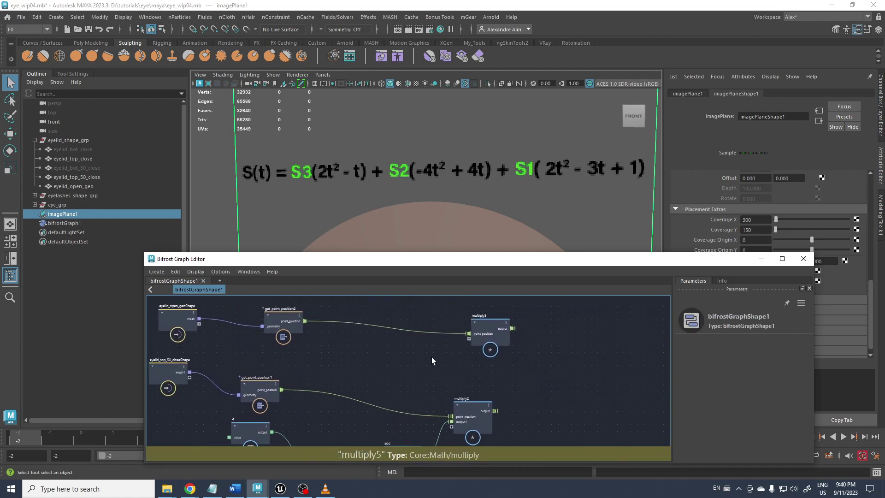
Step: Move the open eyelid's shape, get_point_position2 and multiply5 nodes up, leaving room beneath them
{"action": "middle_click_drag", "start_coordinate": [432, 356], "coordinate": [477, 388], "text": "alt"}
{"action": "left_click_drag", "start_coordinate": [532, 375], "coordinate": [541, 377]}
{"action": "left_click_drag", "start_coordinate": [540, 367], "coordinate": [538, 328]}
{"action": "left_click", "coordinate": [401, 411]}
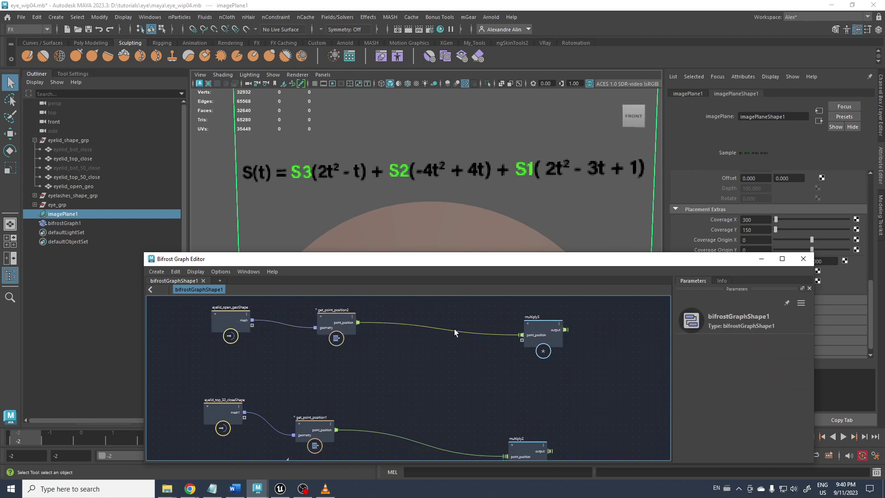
{"action": "left_click_drag", "start_coordinate": [531, 327], "coordinate": [530, 323]}
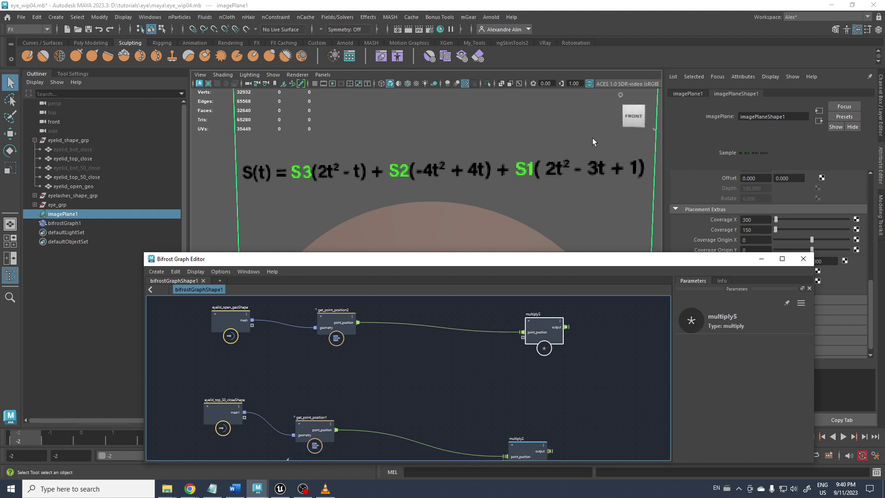
Step: Add a float value node below the open eyelid's row and set its value to 2
{"action": "left_click", "coordinate": [414, 378]}
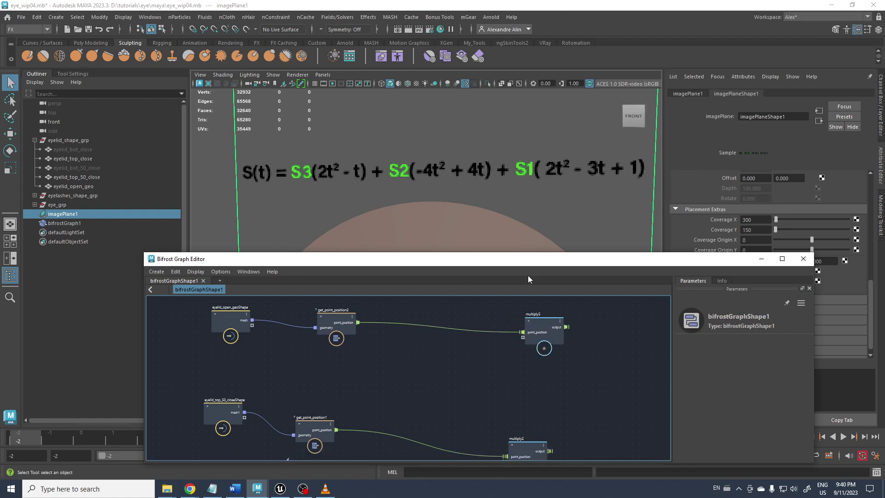
{"action": "key", "text": "Tab"}
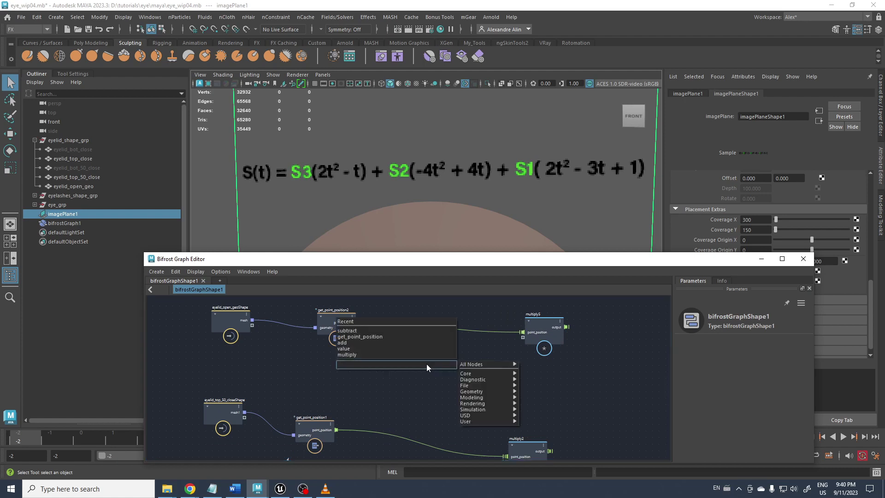
{"action": "type", "text": "value"}
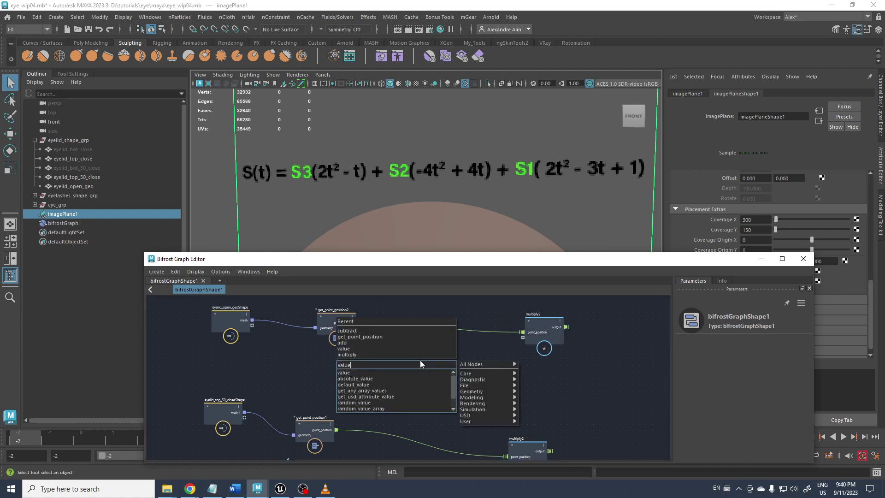
{"action": "left_click", "coordinate": [365, 372]}
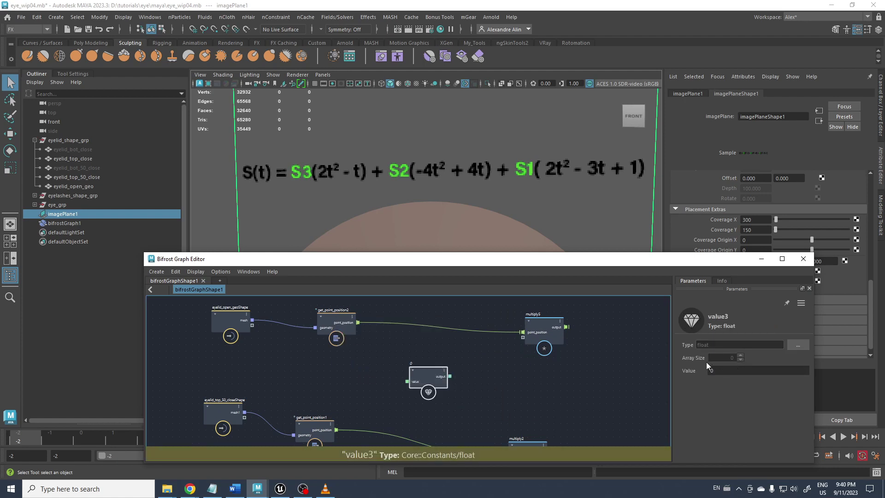
{"action": "double_click", "coordinate": [716, 372]}
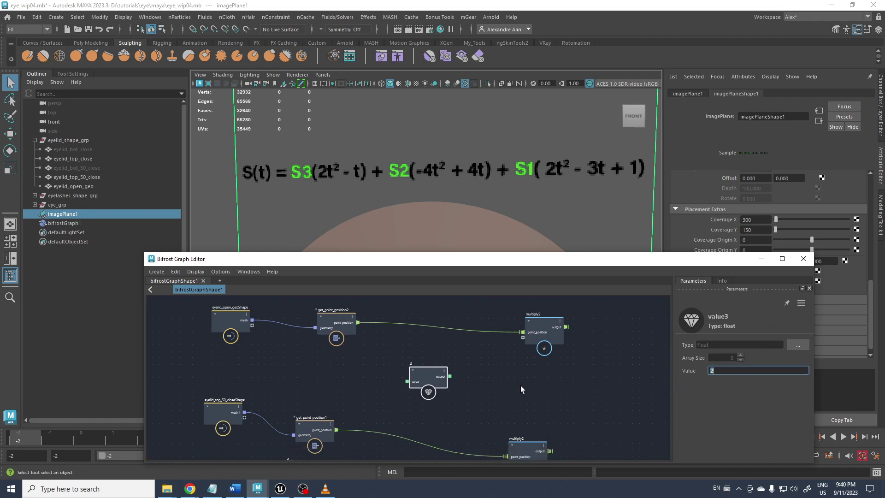
Step: Add a multiply node beside the new 2 value node and connect the value's output to it
{"action": "left_click", "coordinate": [463, 385]}
{"action": "key", "text": "Tab"}
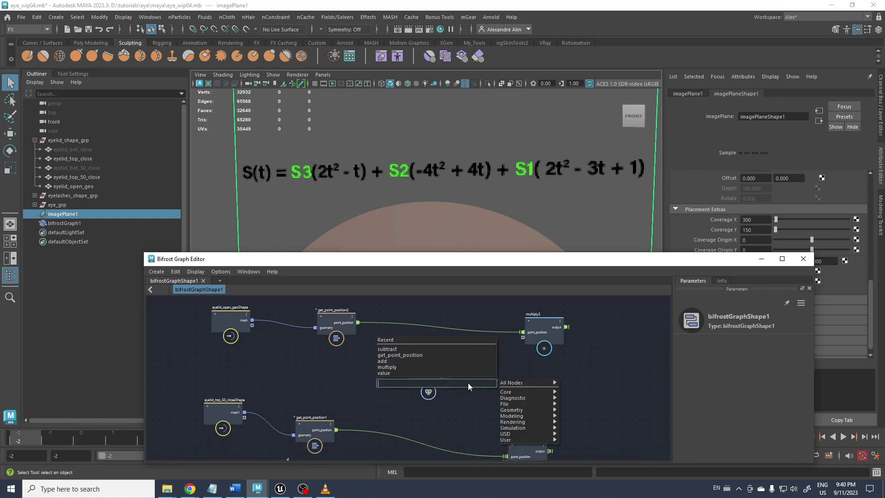
{"action": "type", "text": "mu"}
{"action": "left_click", "coordinate": [416, 392]}
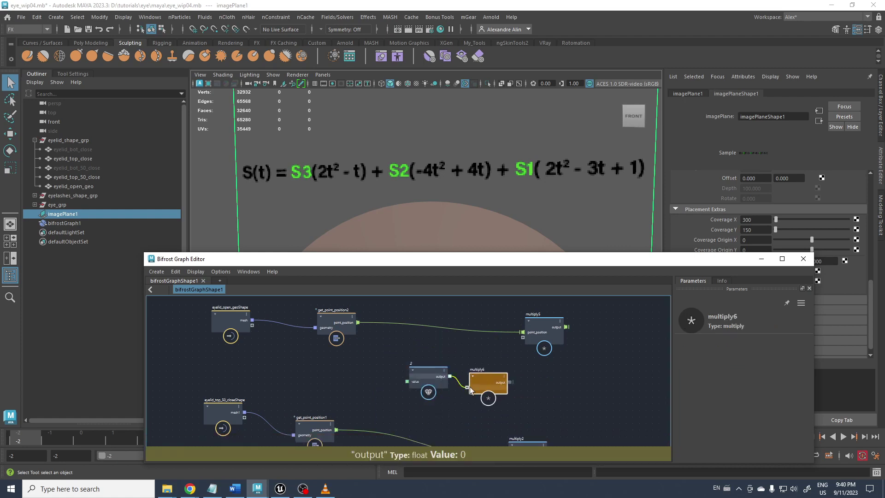
{"action": "left_click_drag", "start_coordinate": [470, 386], "coordinate": [471, 388]}
Step: Move the input node farther left and the power node up above the closed eyelid's nodes
{"action": "middle_click_drag", "start_coordinate": [342, 376], "coordinate": [416, 291]}
{"action": "scroll", "coordinate": [257, 370], "scroll_direction": "down", "scroll_amount": 1}
{"action": "middle_click_drag", "start_coordinate": [258, 369], "coordinate": [274, 328]}
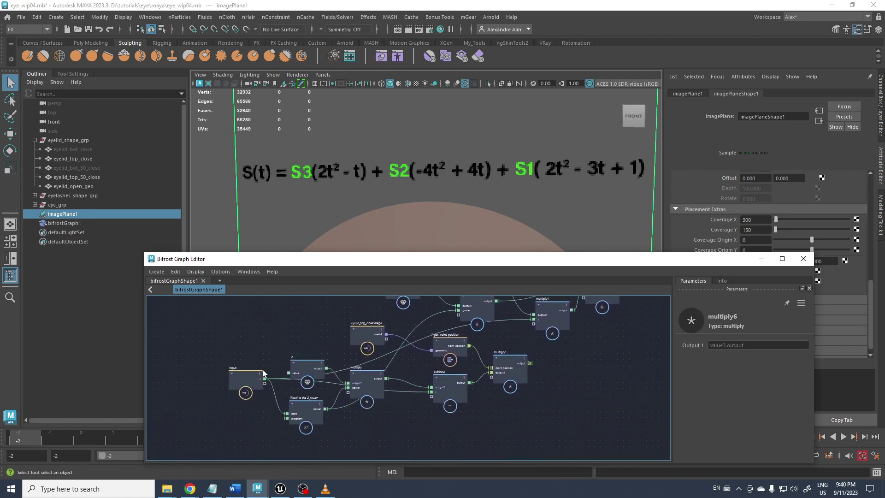
{"action": "left_click", "coordinate": [246, 391]}
{"action": "left_click_drag", "start_coordinate": [246, 392], "coordinate": [205, 381]}
{"action": "left_click_drag", "start_coordinate": [303, 411], "coordinate": [278, 331]}
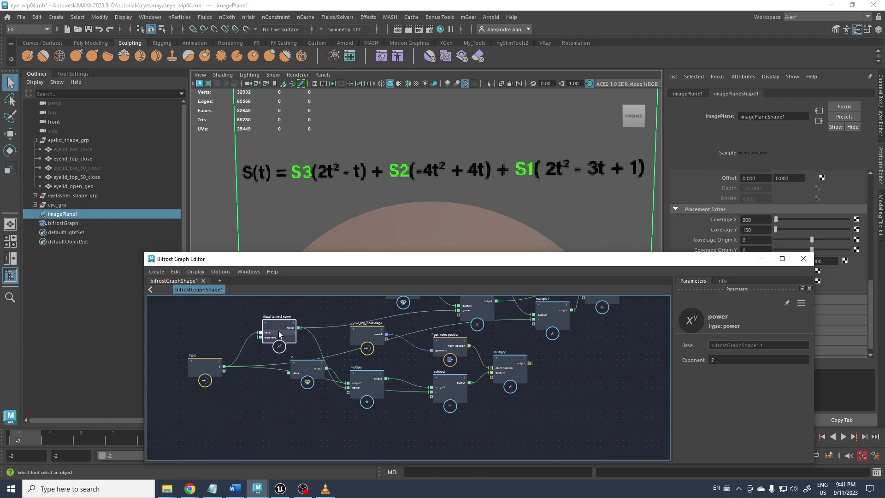
{"action": "middle_click_drag", "start_coordinate": [342, 325], "coordinate": [319, 421]}
{"action": "left_click_drag", "start_coordinate": [264, 422], "coordinate": [270, 383]}
Step: Connect the power node's output to the second input of the new multiply6 node
{"action": "scroll", "coordinate": [281, 356], "scroll_direction": "down", "scroll_amount": 1}
{"action": "middle_click_drag", "start_coordinate": [282, 355], "coordinate": [267, 392]}
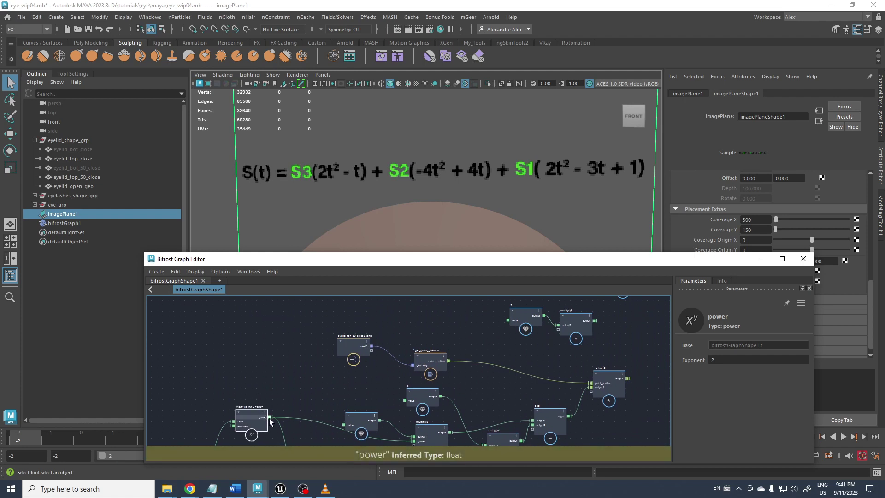
{"action": "middle_click_drag", "start_coordinate": [558, 341], "coordinate": [409, 386]}
{"action": "scroll", "coordinate": [490, 366], "scroll_direction": "up", "scroll_amount": 2}
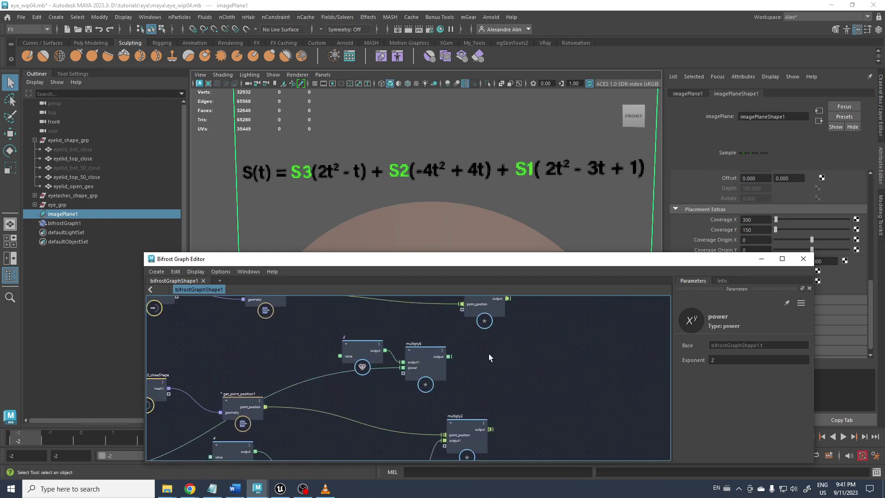
Step: Move the open eyelid's multiply5 node farther up and right, and shift multiply6 slightly right
{"action": "middle_click_drag", "start_coordinate": [488, 358], "coordinate": [496, 384]}
{"action": "left_click_drag", "start_coordinate": [498, 334], "coordinate": [624, 287]}
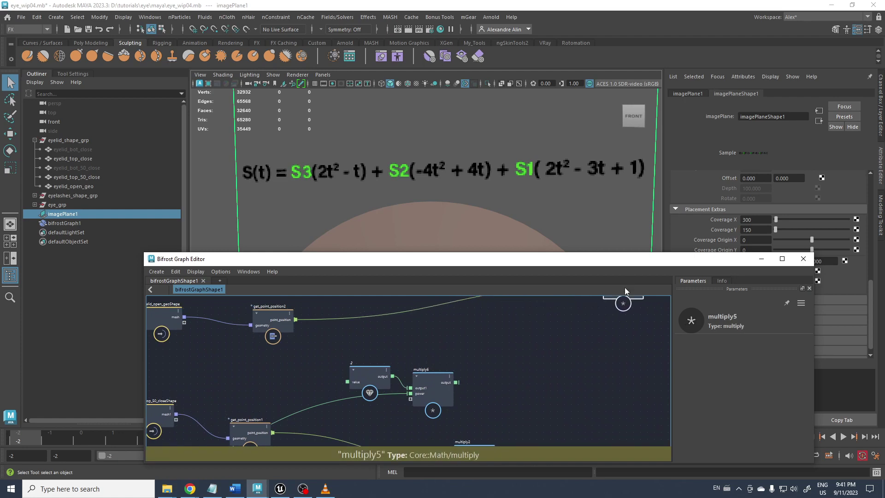
{"action": "left_click_drag", "start_coordinate": [433, 378], "coordinate": [439, 374]}
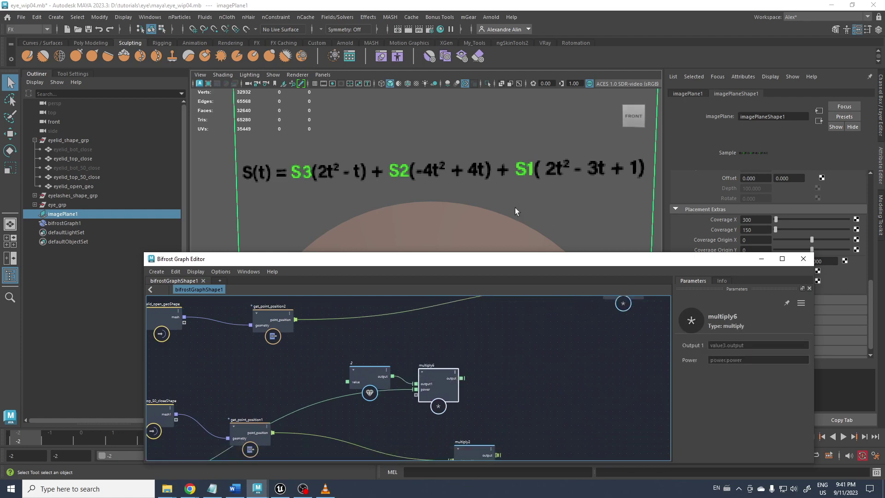
{"action": "left_click_drag", "start_coordinate": [435, 388], "coordinate": [435, 391]}
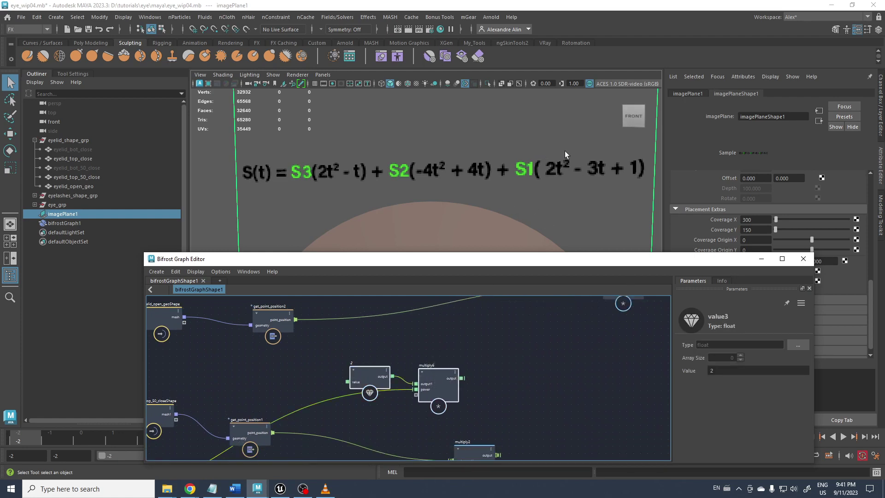
Step: Add a subtract node to the right of multiply6 and connect the multiply6 output to its first input
{"action": "left_click", "coordinate": [504, 358]}
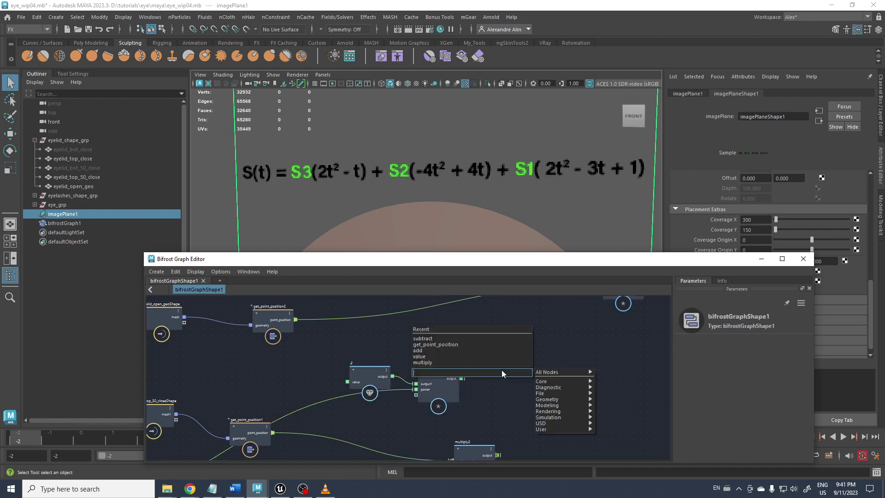
{"action": "key", "text": "Tab"}
{"action": "type", "text": "subtr"}
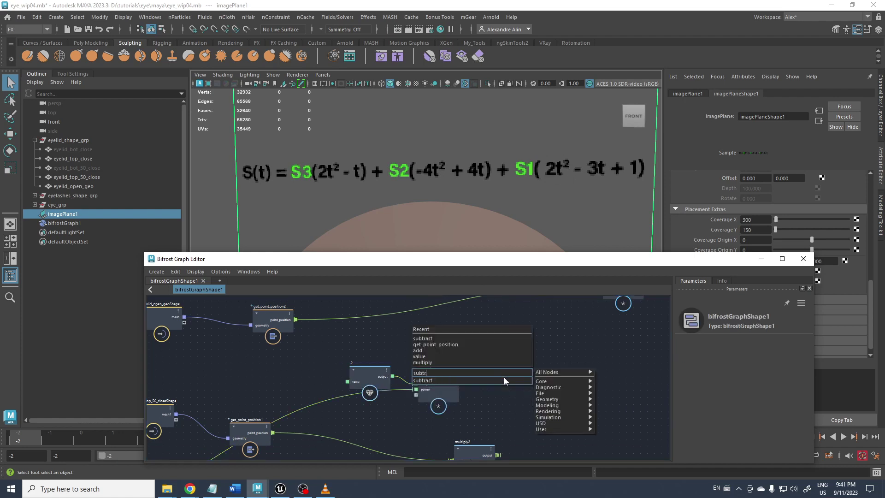
{"action": "left_click", "coordinate": [470, 380]}
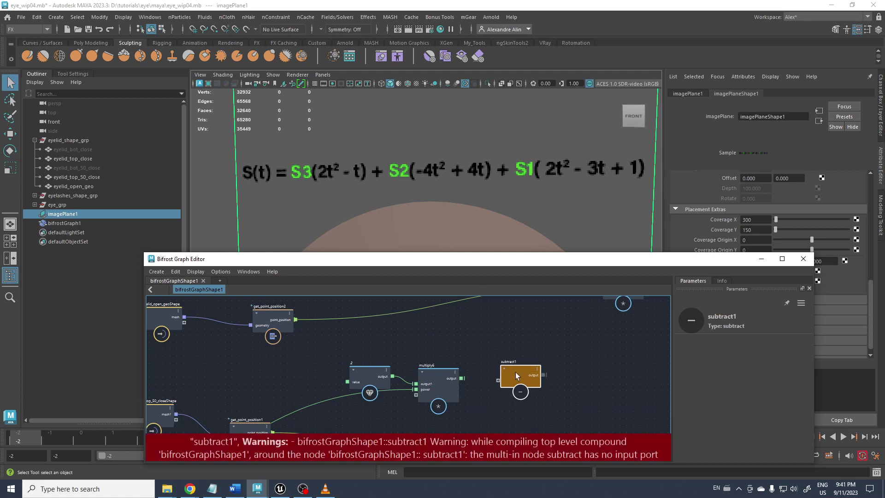
{"action": "left_click_drag", "start_coordinate": [462, 378], "coordinate": [498, 381]}
{"action": "left_click", "coordinate": [489, 363]}
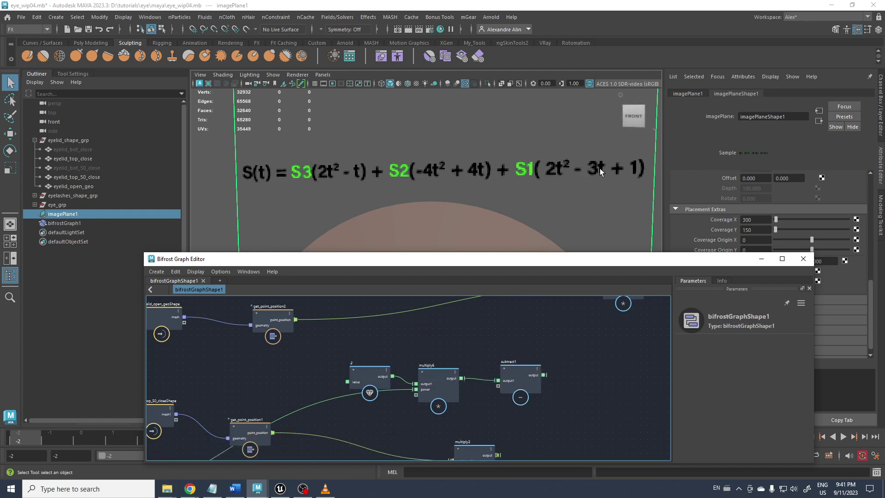
Step: Add a float value node set to 3 and place it below the new subtract node
{"action": "middle_click_drag", "start_coordinate": [467, 355], "coordinate": [472, 357], "text": "alt"}
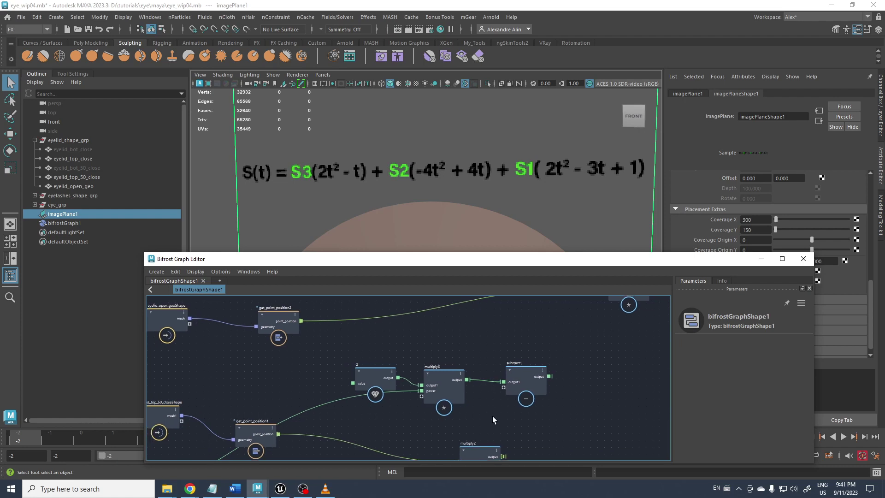
{"action": "key", "text": "Tab"}
{"action": "type", "text": "valu"}
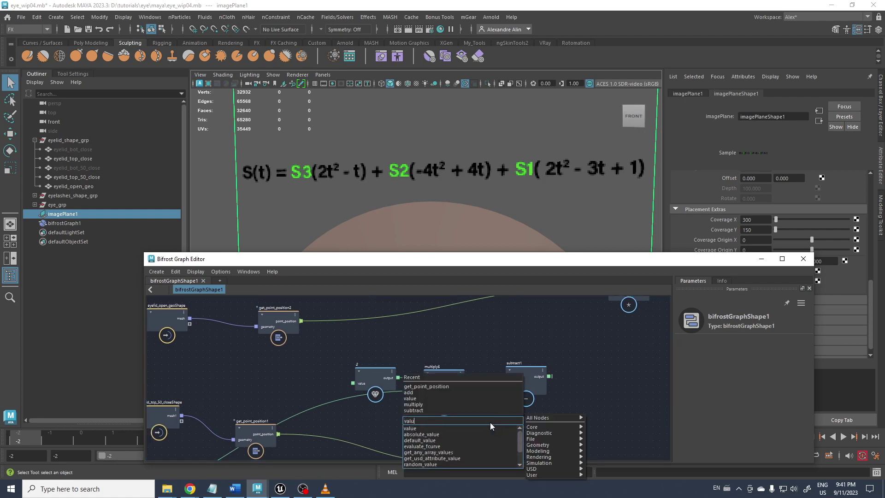
{"action": "left_click", "coordinate": [425, 427]}
{"action": "left_click", "coordinate": [714, 371]}
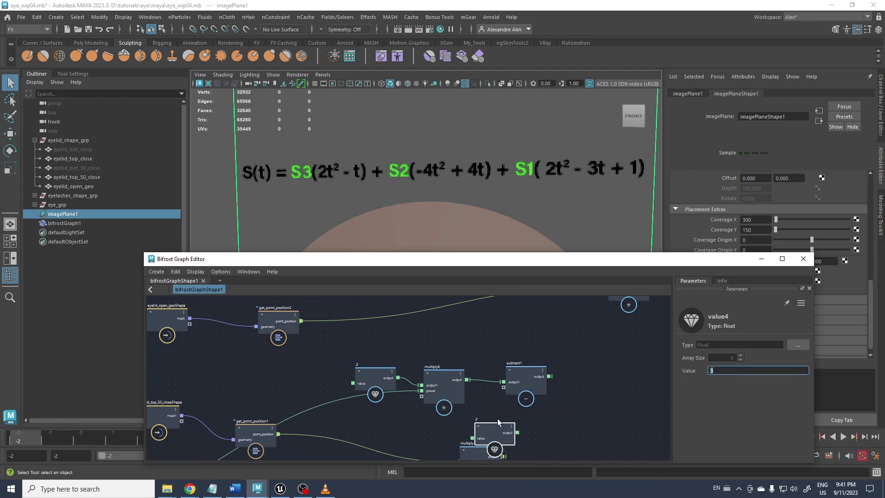
{"action": "left_click_drag", "start_coordinate": [492, 431], "coordinate": [536, 426]}
Step: Add a multiply node beside the 3 value node and connect the value's output to it
{"action": "left_click", "coordinate": [593, 425]}
{"action": "key", "text": "Tab"}
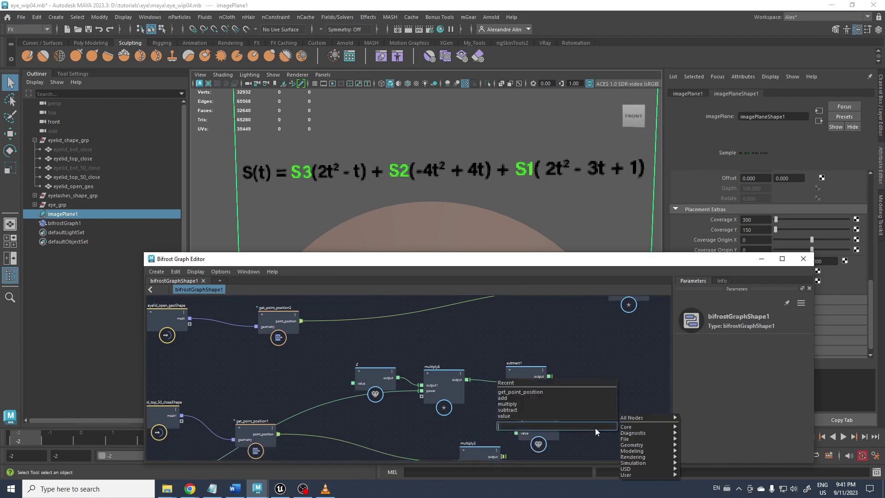
{"action": "type", "text": "mul"}
{"action": "left_click", "coordinate": [529, 433]}
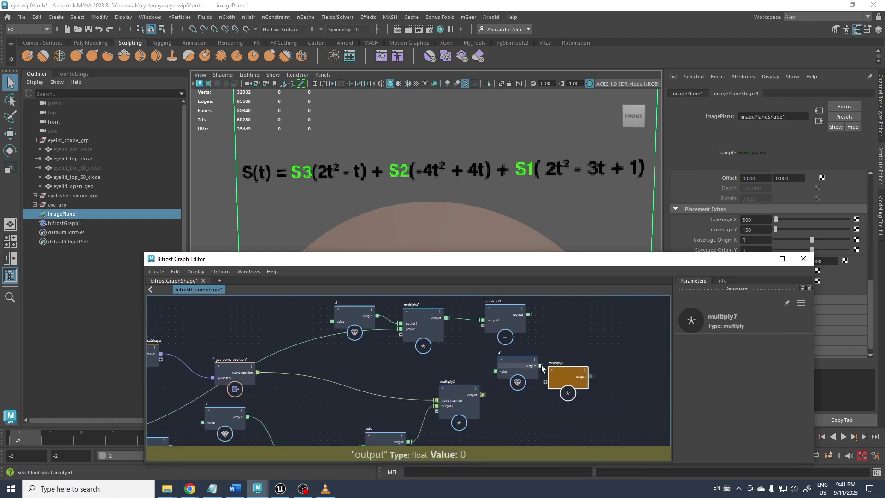
{"action": "left_click_drag", "start_coordinate": [549, 382], "coordinate": [553, 384]}
Step: Space out the 3 value and its multiply7 node, and move the half-closed eyelid's multiply2 node right and down
{"action": "scroll", "coordinate": [522, 411], "scroll_direction": "down", "scroll_amount": 2}
{"action": "left_click_drag", "start_coordinate": [553, 385], "coordinate": [505, 373]}
{"action": "left_click", "coordinate": [446, 394]}
{"action": "left_click_drag", "start_coordinate": [468, 403], "coordinate": [501, 429]}
{"action": "left_click_drag", "start_coordinate": [518, 377], "coordinate": [523, 379]}
Step: Extend the Bifrost Graph Editor window at its left edge to fit the input and multiply7 nodes in view
{"action": "middle_click_drag", "start_coordinate": [277, 433], "coordinate": [425, 376], "text": "alt"}
{"action": "scroll", "coordinate": [321, 395], "scroll_direction": "down", "scroll_amount": 2}
{"action": "middle_click_drag", "start_coordinate": [320, 395], "coordinate": [309, 401], "text": "alt"}
{"action": "right_click_drag", "start_coordinate": [208, 402], "coordinate": [252, 414], "text": "alt"}
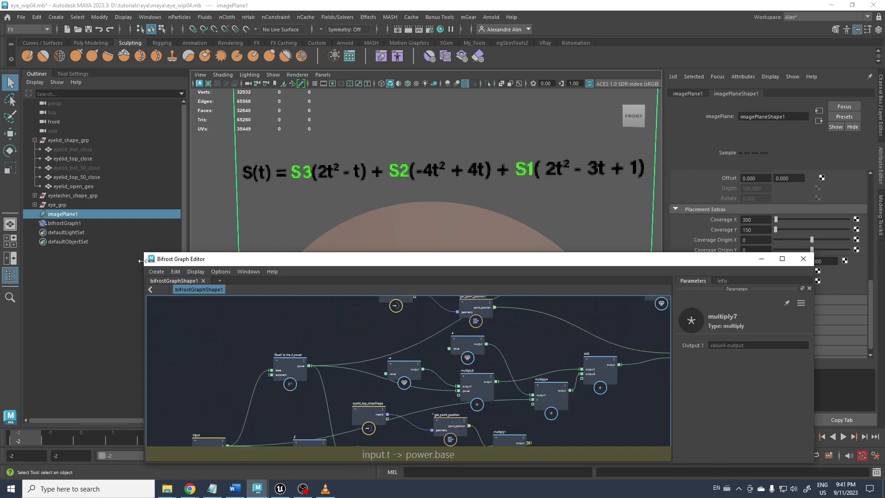
{"action": "left_click_drag", "start_coordinate": [144, 261], "coordinate": [25, 262]}
{"action": "middle_click_drag", "start_coordinate": [113, 352], "coordinate": [83, 413]}
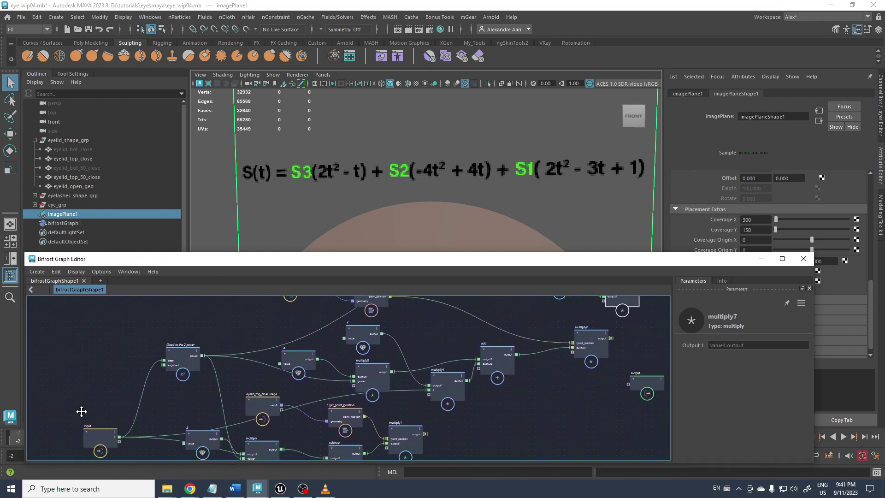
Step: Try to connect the input t to the first input of multiply7, and undo the connection
{"action": "left_click_drag", "start_coordinate": [239, 414], "coordinate": [594, 303]}
{"action": "middle_click_drag", "start_coordinate": [571, 312], "coordinate": [469, 380], "text": "alt"}
{"action": "right_click_drag", "start_coordinate": [469, 380], "coordinate": [387, 346], "text": "alt"}
{"action": "key", "text": "ctrl+z"}
Step: Extend the Bifrost Graph Editor window at its right edge to show more of the graph
{"action": "middle_click_drag", "start_coordinate": [396, 367], "coordinate": [446, 323], "text": "alt"}
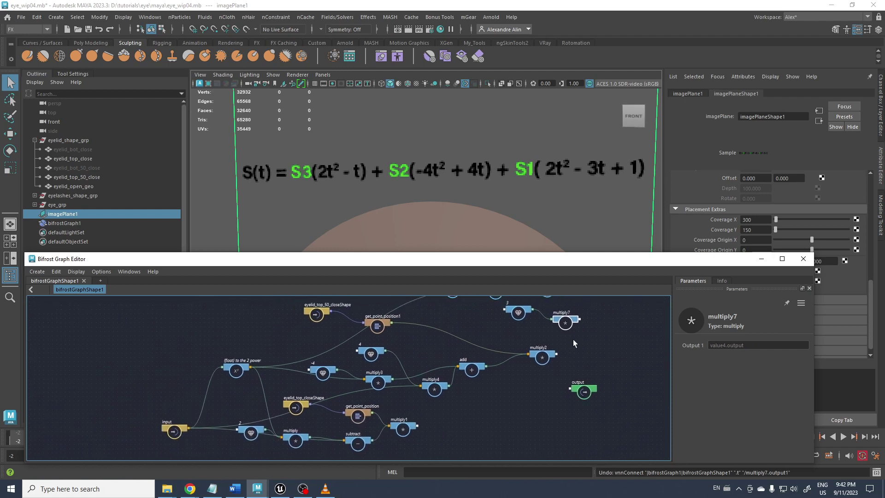
{"action": "left_click_drag", "start_coordinate": [815, 378], "coordinate": [870, 384]}
{"action": "scroll", "coordinate": [438, 395], "scroll_direction": "up", "scroll_amount": 5}
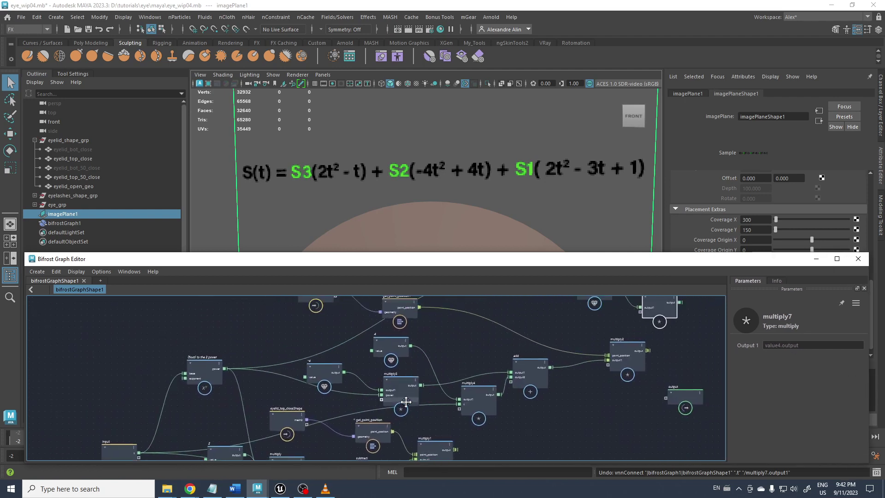
Step: Bring multiply7 near the input node, connect t to its second input, and return it beside the 3 value
{"action": "middle_click_drag", "start_coordinate": [80, 412], "coordinate": [78, 414]}
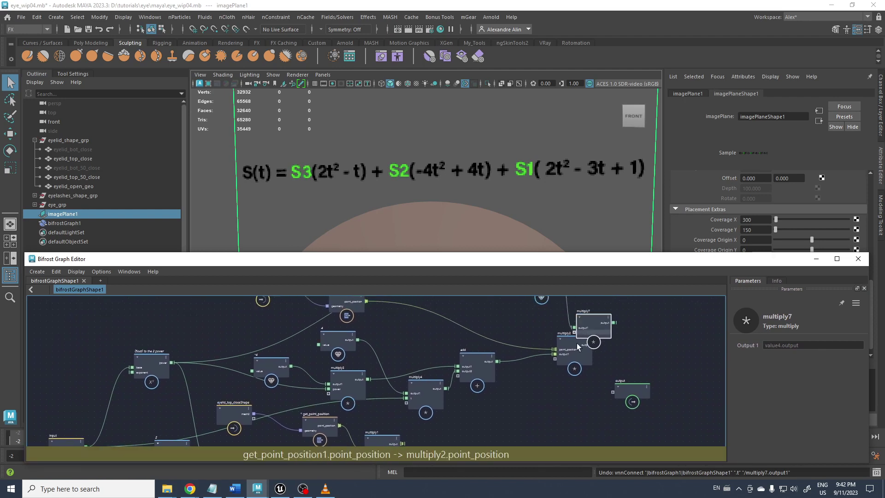
{"action": "left_click_drag", "start_coordinate": [595, 326], "coordinate": [533, 425]}
{"action": "middle_click_drag", "start_coordinate": [533, 425], "coordinate": [581, 360]}
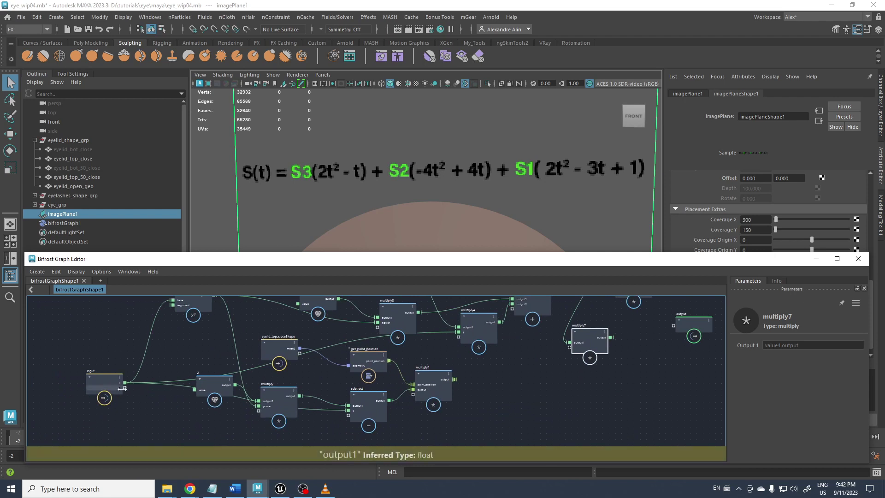
{"action": "left_click_drag", "start_coordinate": [554, 358], "coordinate": [570, 345]}
{"action": "middle_click_drag", "start_coordinate": [557, 370], "coordinate": [473, 452]}
{"action": "left_click_drag", "start_coordinate": [489, 433], "coordinate": [572, 319]}
{"action": "middle_click_drag", "start_coordinate": [499, 325], "coordinate": [444, 394], "text": "alt"}
{"action": "right_click_drag", "start_coordinate": [444, 394], "coordinate": [496, 384], "text": "alt"}
{"action": "middle_click_drag", "start_coordinate": [481, 384], "coordinate": [498, 377], "text": "alt"}
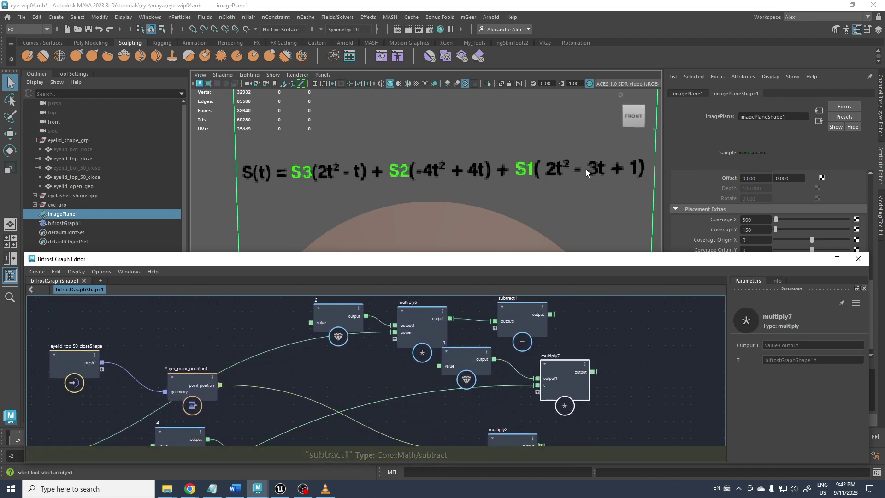
Step: Shift subtract1 beyond multiply7 and connect the multiply7 output to its second input
{"action": "middle_click_drag", "start_coordinate": [511, 347], "coordinate": [502, 386]}
{"action": "left_click", "coordinate": [563, 347]}
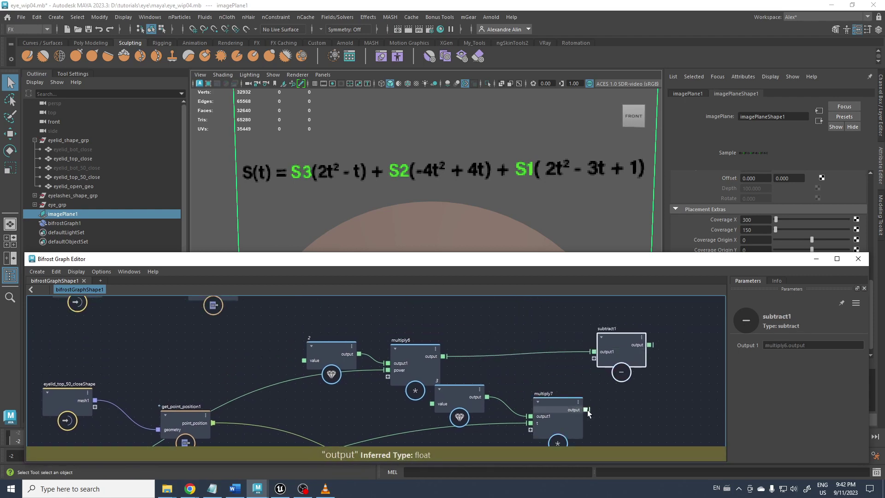
{"action": "left_click_drag", "start_coordinate": [586, 410], "coordinate": [594, 358]}
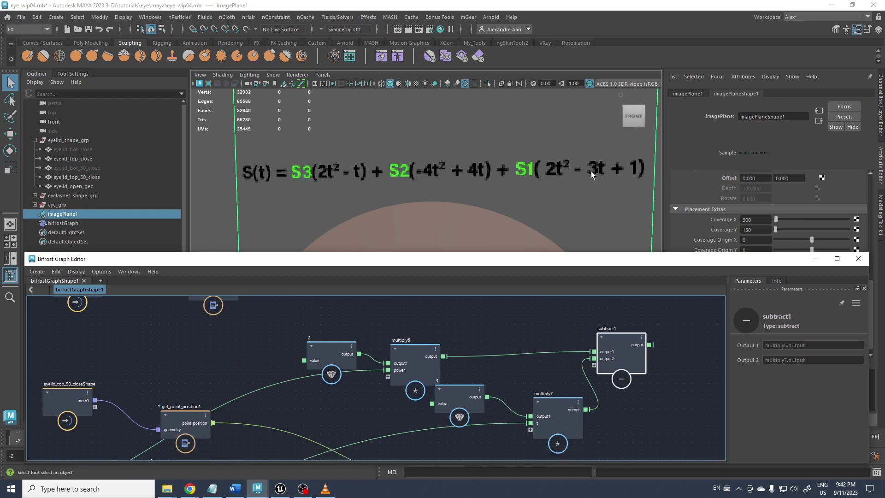
{"action": "middle_click_drag", "start_coordinate": [618, 344], "coordinate": [518, 346]}
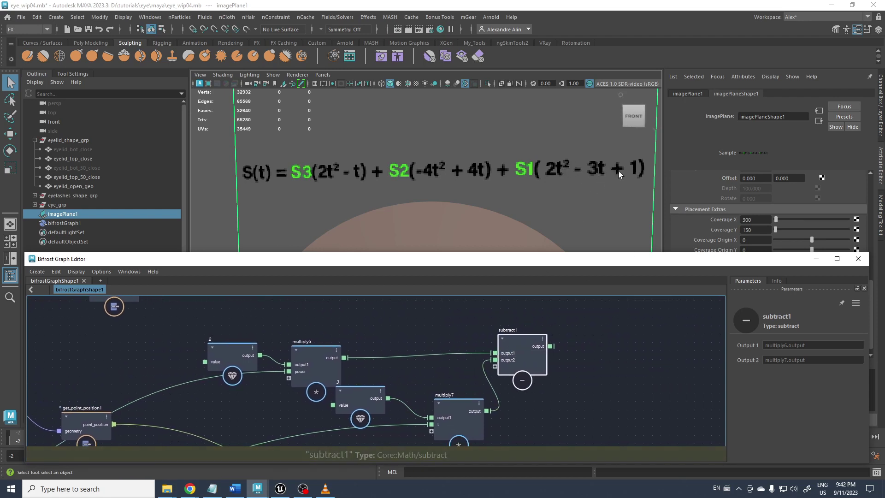
Step: Create an add node after subtract1 and connect the subtract1 output to its first input
{"action": "middle_click_drag", "start_coordinate": [585, 364], "coordinate": [583, 352]}
{"action": "left_click", "coordinate": [584, 353]}
{"action": "key", "text": "Tab"}
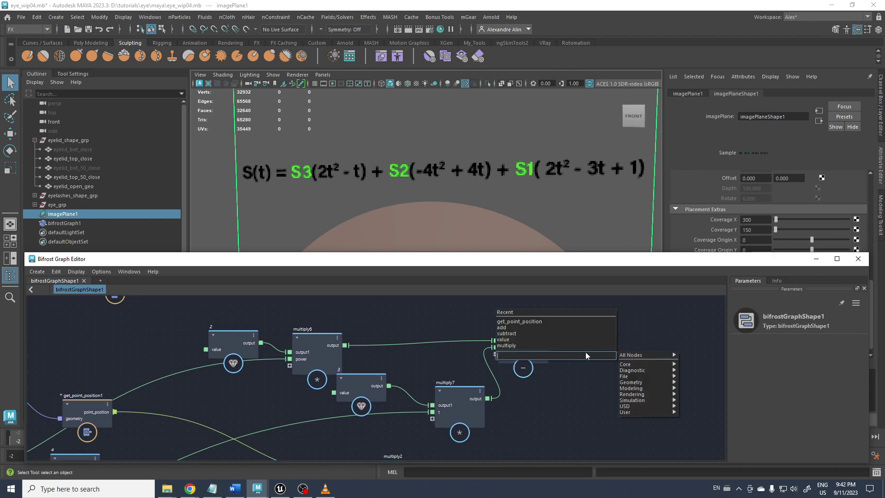
{"action": "type", "text": "add"}
{"action": "left_click", "coordinate": [532, 363]}
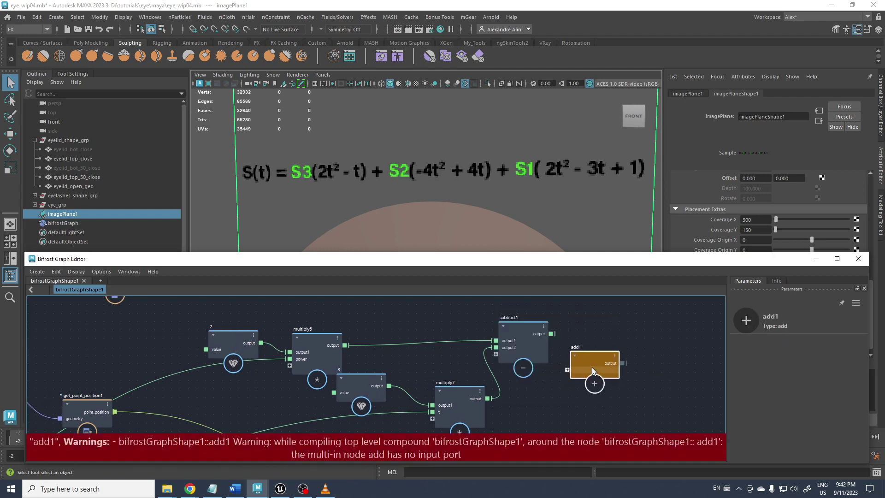
{"action": "left_click_drag", "start_coordinate": [551, 333], "coordinate": [567, 369]}
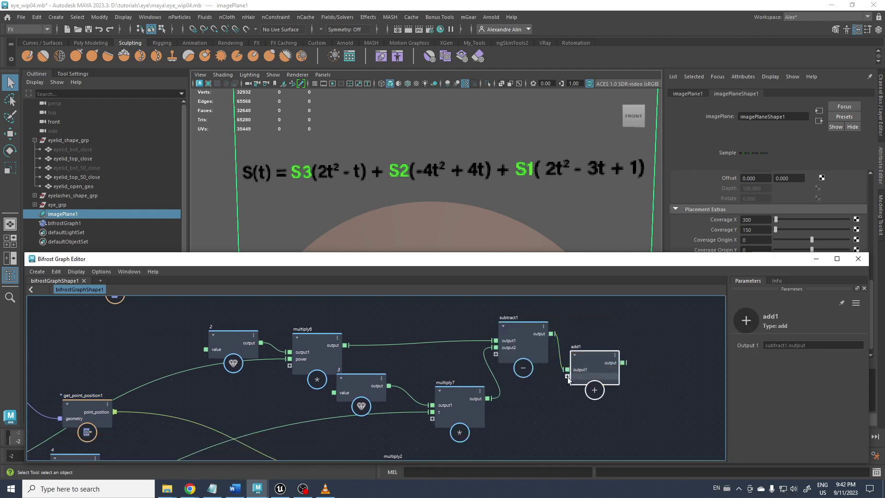
Step: Give add1 a second input from a new float value node set to 1
{"action": "left_click", "coordinate": [579, 383]}
{"action": "left_click_drag", "start_coordinate": [515, 434], "coordinate": [534, 407]}
{"action": "left_click", "coordinate": [769, 371]}
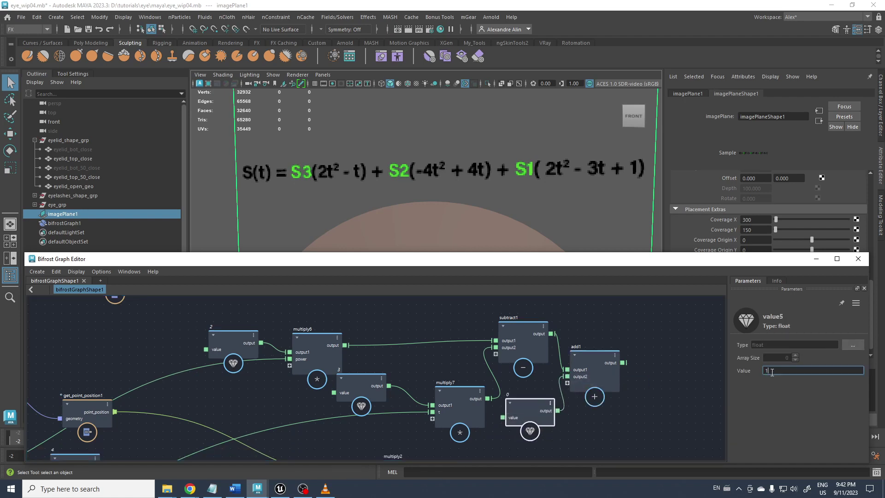
{"action": "left_click", "coordinate": [615, 415]}
Step: Move multiply5 closer to add1 and connect the add1 output as its second input
{"action": "scroll", "coordinate": [619, 406], "scroll_direction": "down", "scroll_amount": 5}
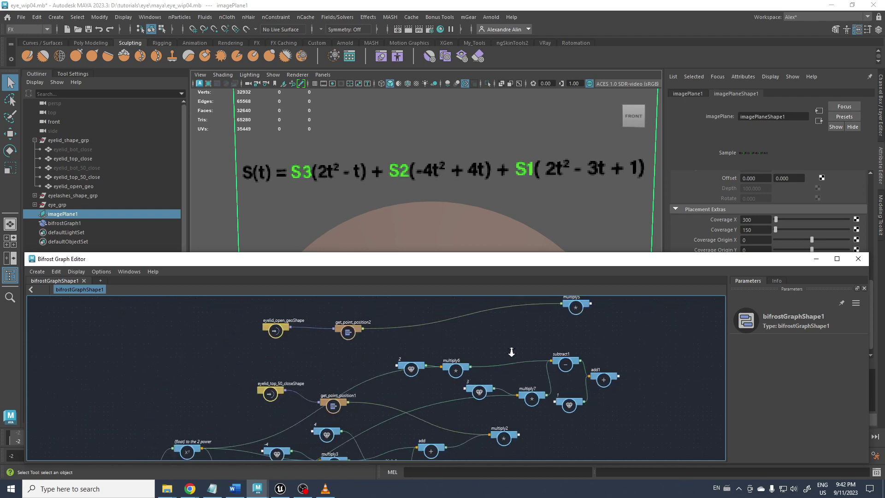
{"action": "middle_click_drag", "start_coordinate": [524, 358], "coordinate": [461, 380]}
{"action": "scroll", "coordinate": [490, 342], "scroll_direction": "up", "scroll_amount": 3}
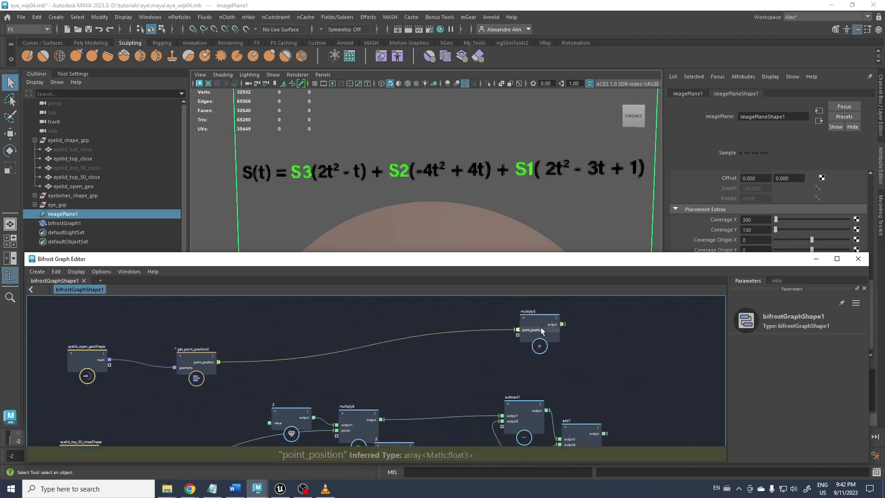
{"action": "left_click_drag", "start_coordinate": [547, 323], "coordinate": [632, 364]}
{"action": "middle_click_drag", "start_coordinate": [618, 426], "coordinate": [555, 384]}
{"action": "scroll", "coordinate": [555, 383], "scroll_direction": "up", "scroll_amount": 2}
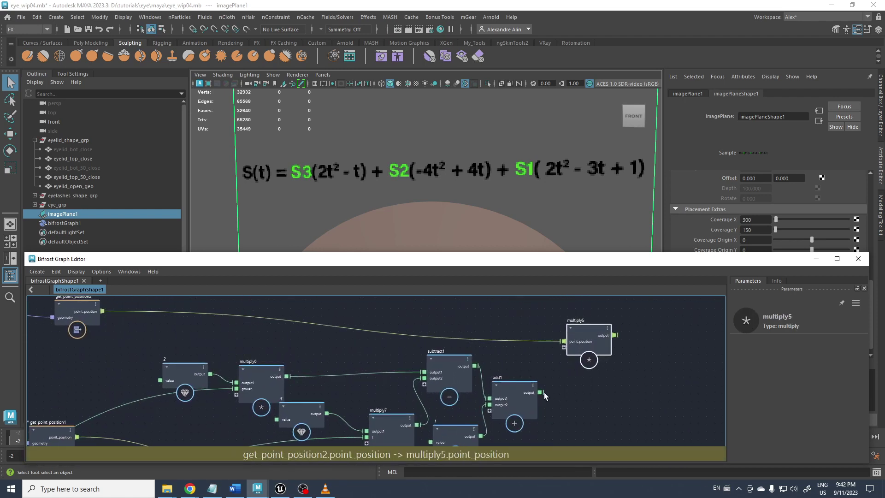
{"action": "left_click_drag", "start_coordinate": [540, 392], "coordinate": [565, 348]}
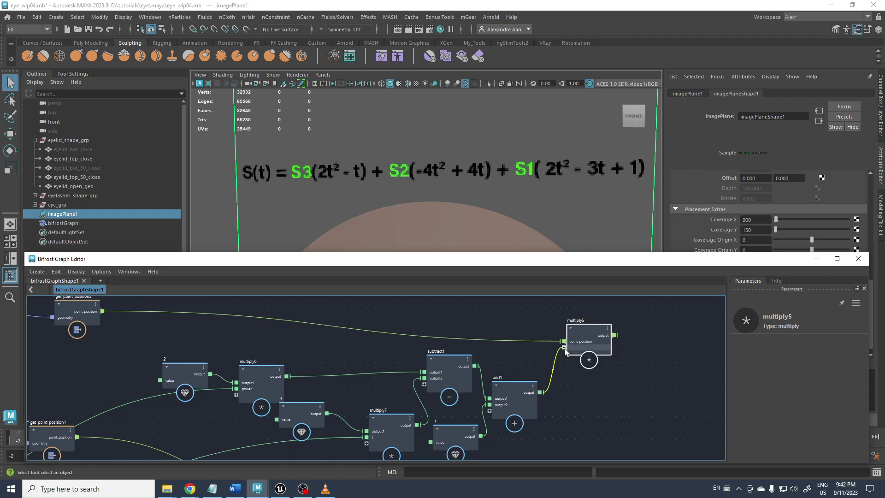
{"action": "left_click", "coordinate": [587, 400]}
Step: Undo the last node move and place the output node closer to the multiply2 node
{"action": "scroll", "coordinate": [591, 364], "scroll_direction": "down", "scroll_amount": 3}
{"action": "right_click_drag", "start_coordinate": [507, 352], "coordinate": [490, 358], "text": "alt"}
{"action": "middle_click_drag", "start_coordinate": [490, 358], "coordinate": [453, 311], "text": "alt"}
{"action": "left_click_drag", "start_coordinate": [467, 400], "coordinate": [506, 407]}
{"action": "middle_click_drag", "start_coordinate": [451, 378], "coordinate": [432, 407], "text": "alt"}
{"action": "middle_click_drag", "start_coordinate": [416, 362], "coordinate": [515, 379], "text": "alt"}
{"action": "left_click_drag", "start_coordinate": [375, 336], "coordinate": [635, 394]}
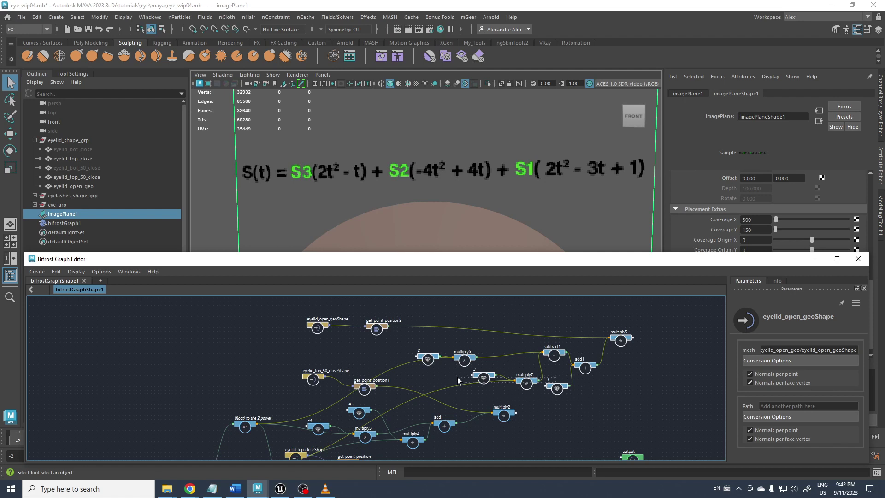
{"action": "left_click", "coordinate": [478, 384]}
{"action": "key", "text": "ctrl+z"}
{"action": "left_click_drag", "start_coordinate": [549, 444], "coordinate": [556, 444]}
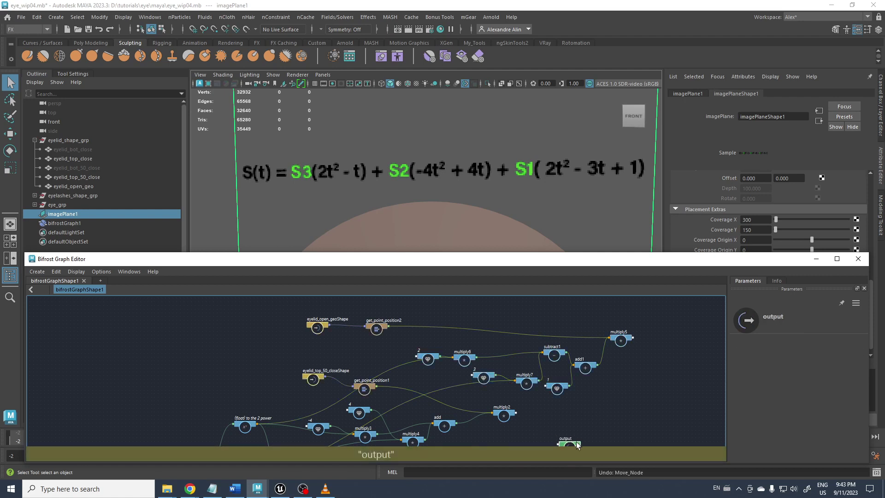
Step: Shift the open eyelid branch of nodes left and raise multiply6 above its 2 value node
{"action": "left_click_drag", "start_coordinate": [522, 325], "coordinate": [291, 355]}
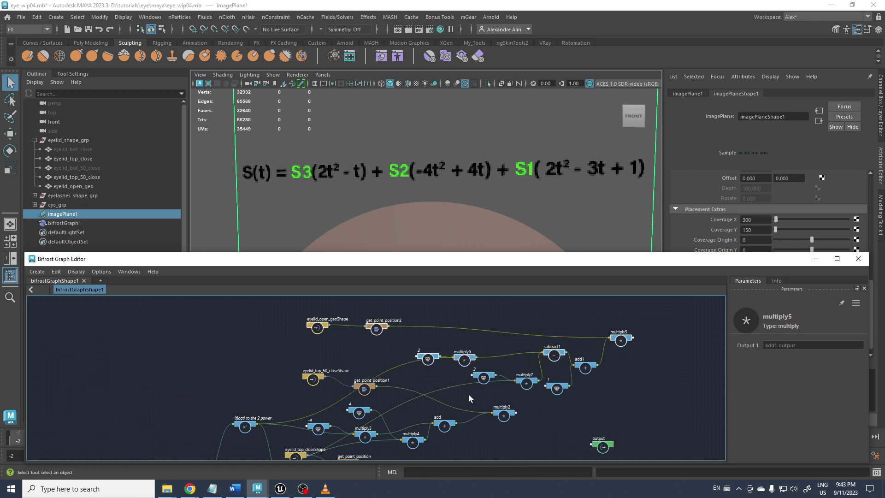
{"action": "left_click_drag", "start_coordinate": [587, 368], "coordinate": [448, 348]}
{"action": "left_click", "coordinate": [557, 350], "text": "shift"}
{"action": "left_click", "coordinate": [453, 340]}
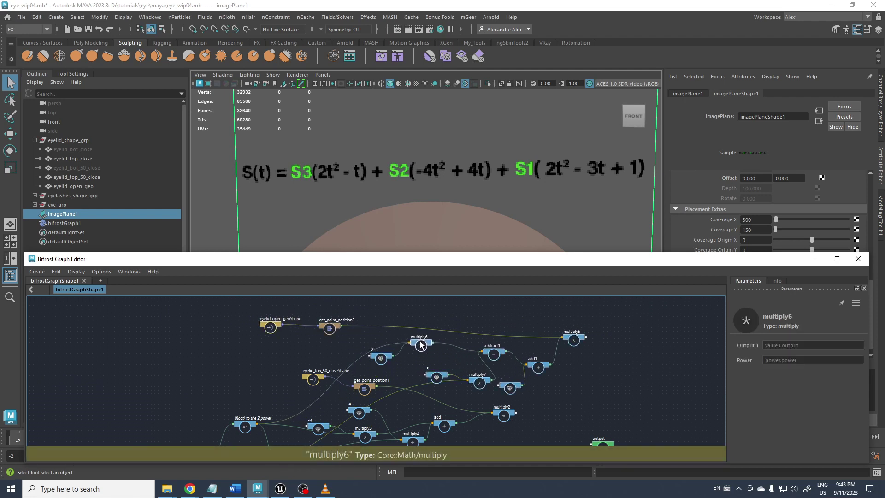
Step: Line up multiply5, multiply2 and multiply1 roughly in a column ahead of the output node
{"action": "middle_click_drag", "start_coordinate": [288, 361], "coordinate": [209, 300]}
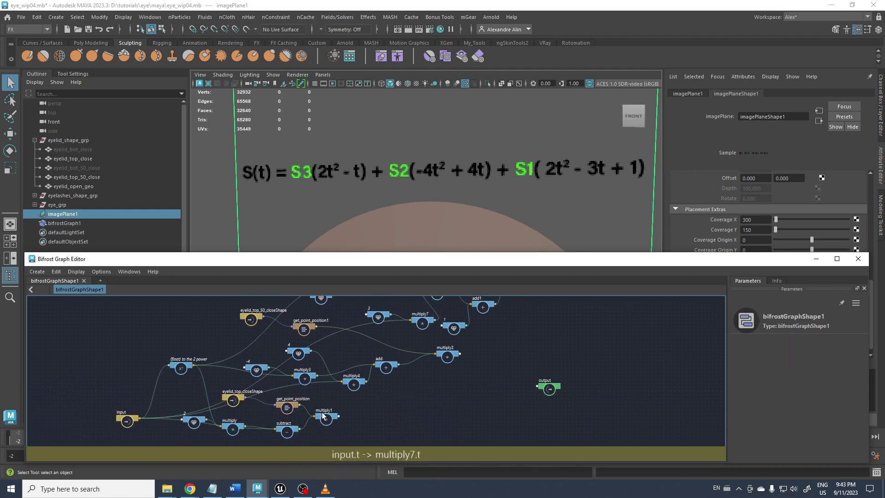
{"action": "left_click", "coordinate": [442, 410]}
{"action": "left_click_drag", "start_coordinate": [451, 355], "coordinate": [481, 370]}
{"action": "middle_click_drag", "start_coordinate": [478, 325], "coordinate": [447, 389]}
{"action": "left_click_drag", "start_coordinate": [485, 344], "coordinate": [467, 399]}
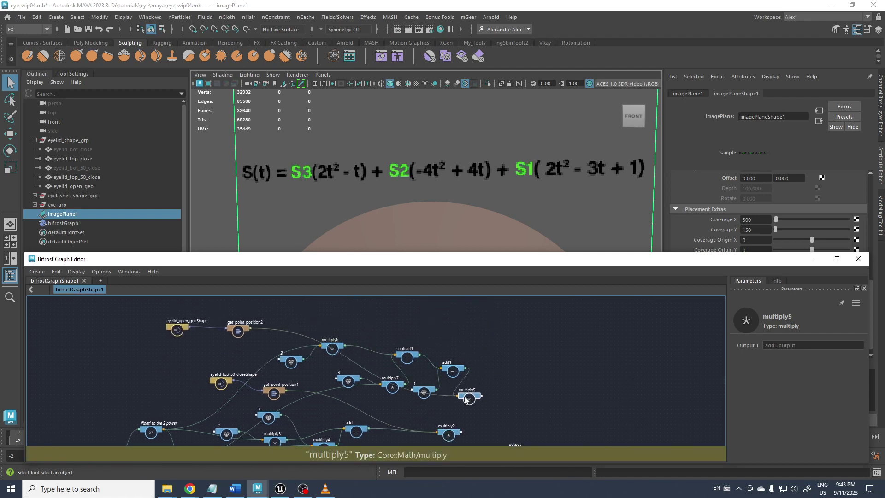
{"action": "middle_click_drag", "start_coordinate": [474, 410], "coordinate": [482, 339]}
{"action": "left_click_drag", "start_coordinate": [507, 369], "coordinate": [537, 372]}
{"action": "left_click_drag", "start_coordinate": [527, 413], "coordinate": [494, 411]}
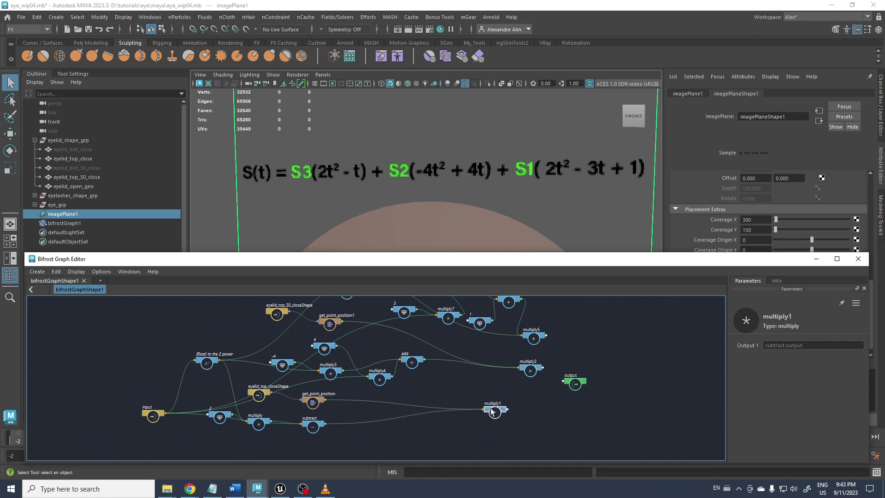
Step: Nudge multiply5 right and move the output node farther away to make room after the three multiply nodes
{"action": "middle_click_drag", "start_coordinate": [443, 364], "coordinate": [461, 367]}
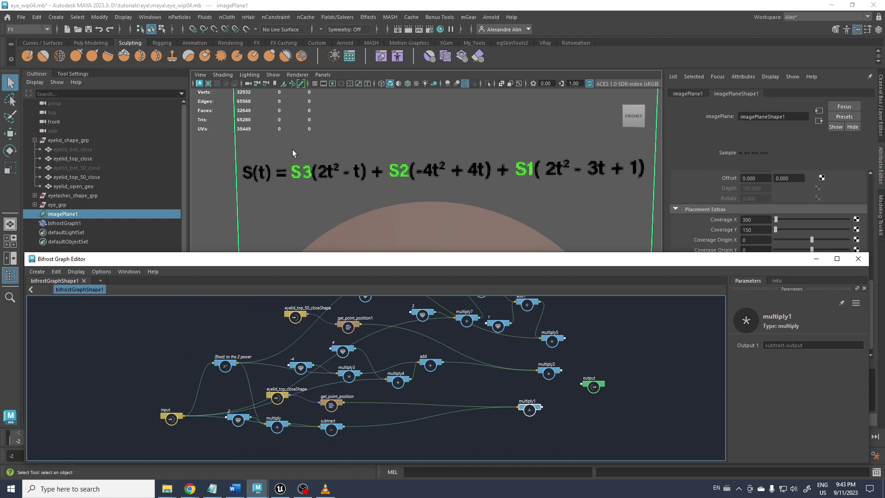
{"action": "middle_click_drag", "start_coordinate": [494, 363], "coordinate": [465, 402]}
{"action": "left_click", "coordinate": [523, 413]}
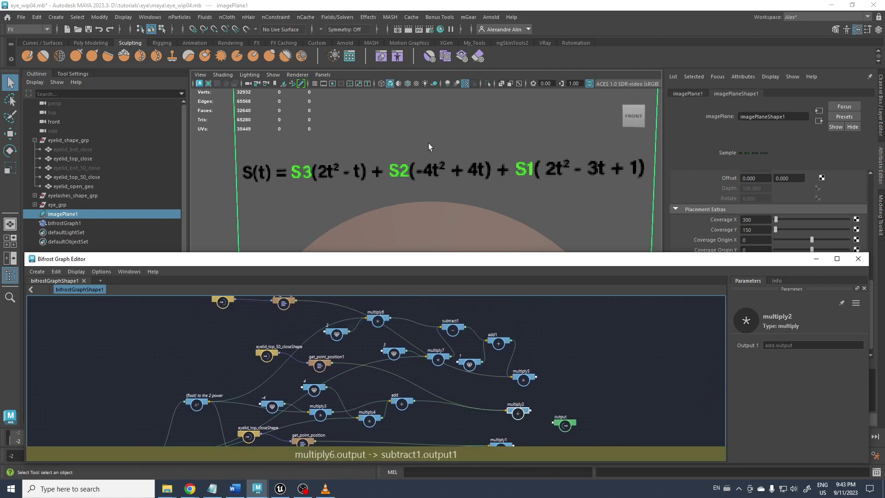
{"action": "left_click", "coordinate": [520, 378]}
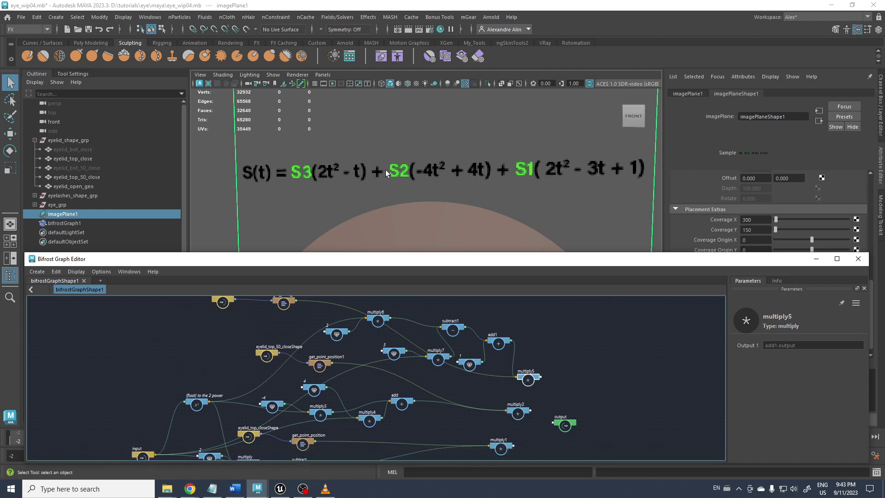
{"action": "middle_click_drag", "start_coordinate": [483, 393], "coordinate": [378, 346], "text": "alt"}
{"action": "right_click_drag", "start_coordinate": [378, 345], "coordinate": [479, 391], "text": "alt"}
{"action": "left_click_drag", "start_coordinate": [488, 391], "coordinate": [563, 392]}
Step: Create an add node before the output and connect the outputs of multiply5, multiply2 and multiply1 to it
{"action": "left_click", "coordinate": [500, 367]}
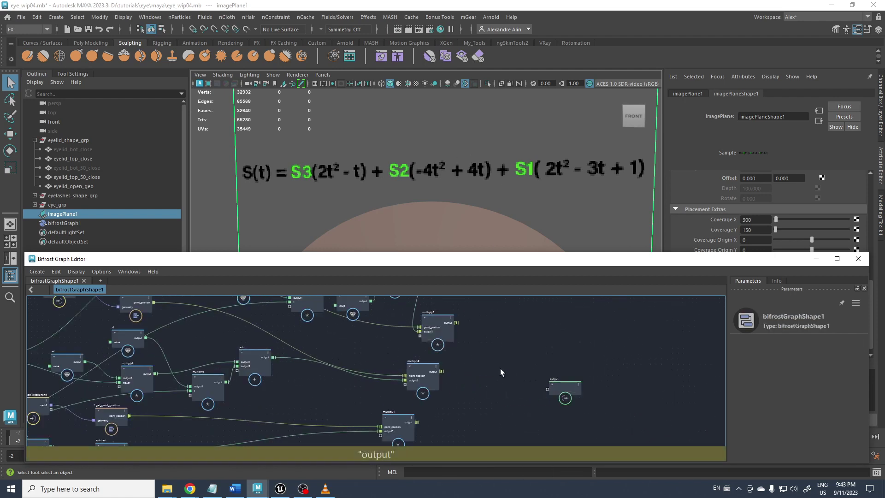
{"action": "key", "text": "Tab"}
{"action": "type", "text": "add"}
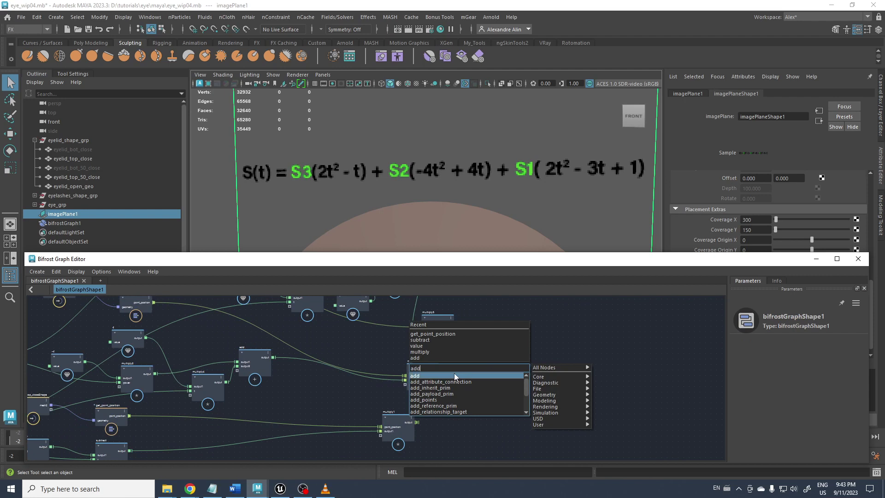
{"action": "left_click", "coordinate": [454, 377]}
{"action": "scroll", "coordinate": [476, 338], "scroll_direction": "up", "scroll_amount": 2}
{"action": "left_click_drag", "start_coordinate": [454, 317], "coordinate": [495, 372]}
{"action": "left_click_drag", "start_coordinate": [435, 378], "coordinate": [495, 379]}
{"action": "middle_click_drag", "start_coordinate": [420, 420], "coordinate": [402, 388]}
{"action": "left_click_drag", "start_coordinate": [389, 411], "coordinate": [483, 352]}
{"action": "middle_click_drag", "start_coordinate": [456, 395], "coordinate": [409, 421]}
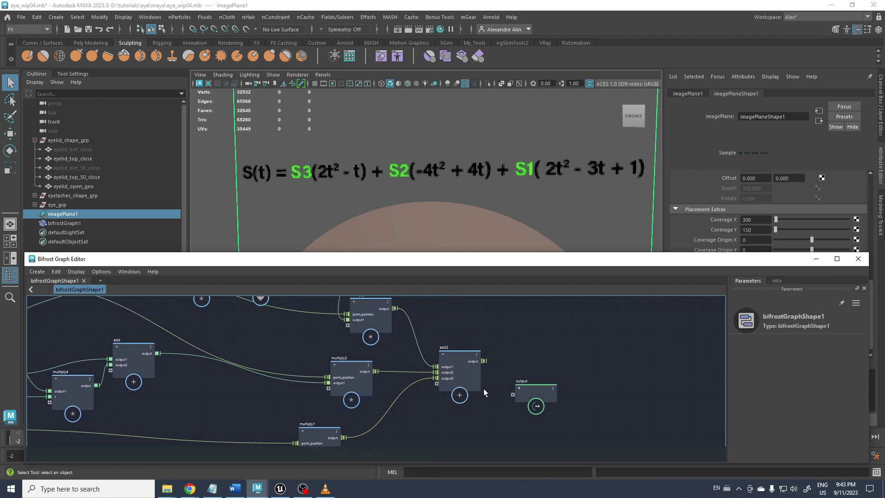
Step: Move the output node farther to the right of add2
{"action": "left_click_drag", "start_coordinate": [538, 394], "coordinate": [575, 383]}
{"action": "scroll", "coordinate": [522, 375], "scroll_direction": "up", "scroll_amount": 2}
{"action": "middle_click_drag", "start_coordinate": [517, 373], "coordinate": [478, 389]}
{"action": "right_click_drag", "start_coordinate": [478, 389], "coordinate": [384, 343], "text": "alt"}
{"action": "middle_click_drag", "start_coordinate": [440, 344], "coordinate": [459, 358], "text": "alt"}
{"action": "right_click_drag", "start_coordinate": [464, 361], "coordinate": [521, 384], "text": "alt"}
{"action": "middle_click_drag", "start_coordinate": [469, 383], "coordinate": [584, 375]}
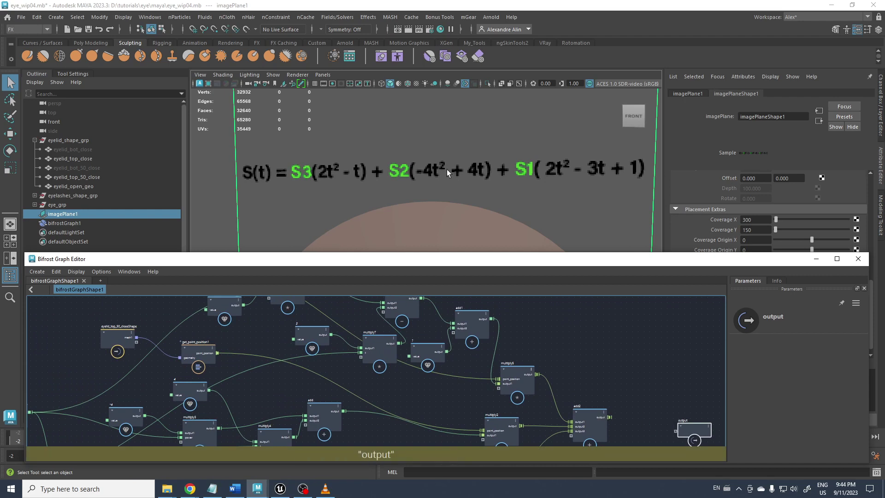
{"action": "scroll", "coordinate": [576, 359], "scroll_direction": "down", "scroll_amount": 1}
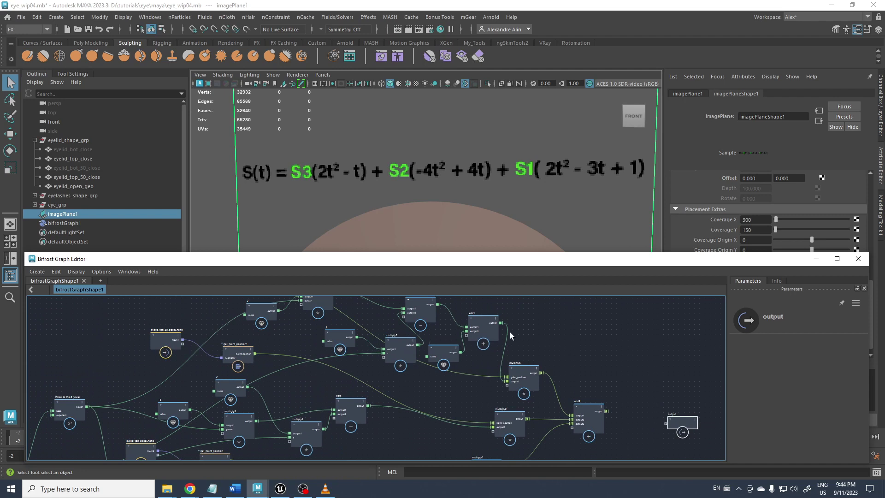
Step: Reposition the eyelid_open_geoShape node slightly above and to the left of get_point_position2
{"action": "middle_click_drag", "start_coordinate": [376, 348], "coordinate": [513, 410]}
{"action": "scroll", "coordinate": [256, 378], "scroll_direction": "up", "scroll_amount": 3}
{"action": "left_click_drag", "start_coordinate": [269, 324], "coordinate": [319, 308]}
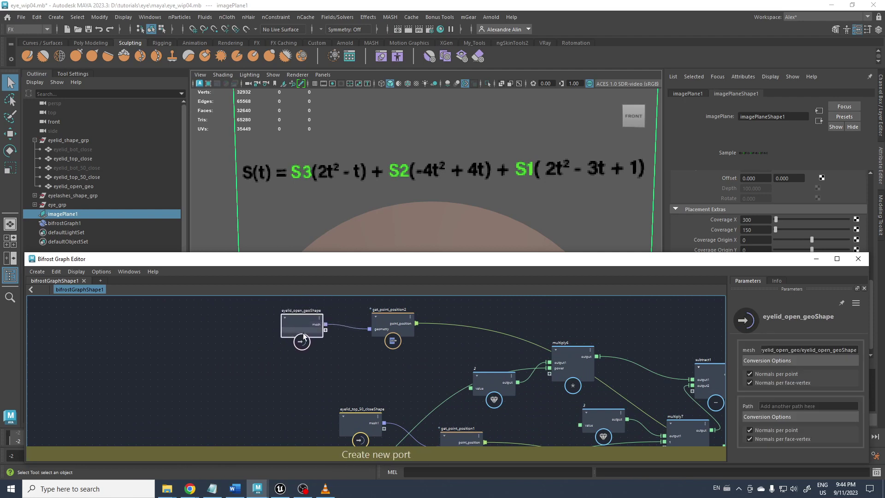
{"action": "middle_click_drag", "start_coordinate": [322, 358], "coordinate": [322, 379]}
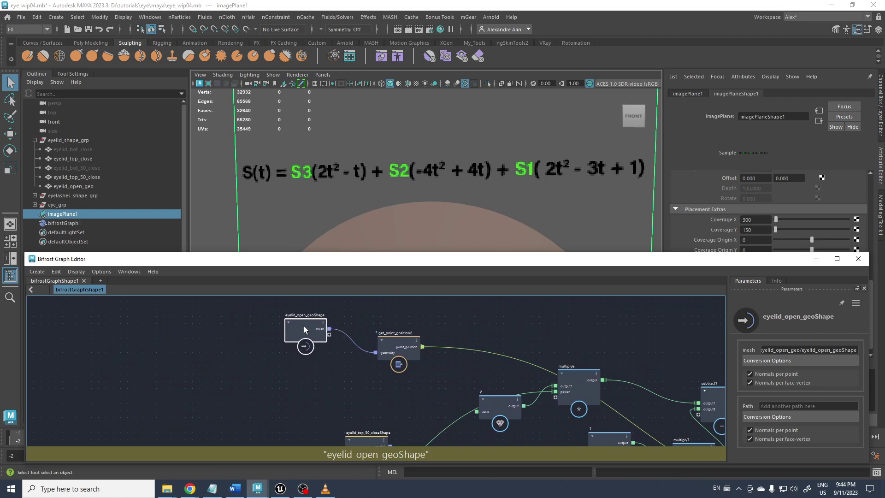
Step: Create a set_point_position node and place it near multiply6, beside the open eyelid branch
{"action": "right_click_drag", "start_coordinate": [303, 326], "coordinate": [297, 336], "text": "alt"}
{"action": "middle_click_drag", "start_coordinate": [321, 353], "coordinate": [220, 307], "text": "alt"}
{"action": "right_click_drag", "start_coordinate": [222, 314], "coordinate": [229, 340], "text": "alt"}
{"action": "scroll", "coordinate": [229, 339], "scroll_direction": "down", "scroll_amount": 1}
{"action": "left_click", "coordinate": [562, 338]}
{"action": "key", "text": "Tab"}
{"action": "type", "text": "set_poin"}
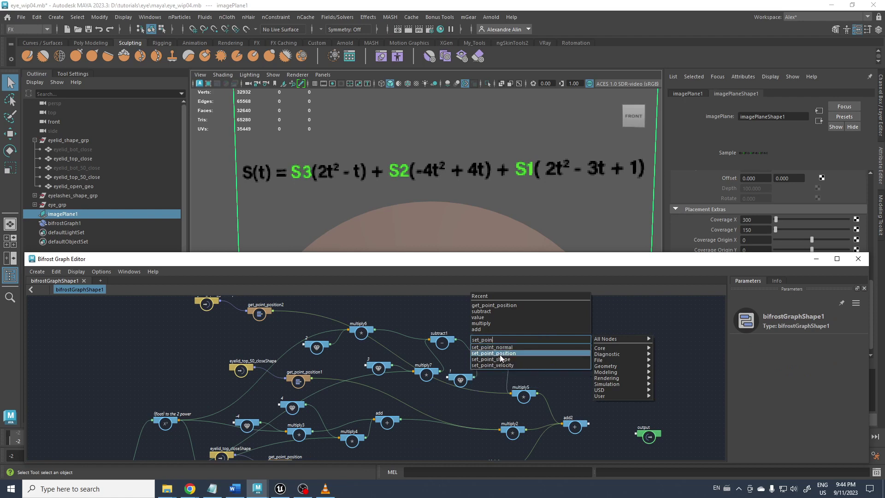
{"action": "key", "text": "Return"}
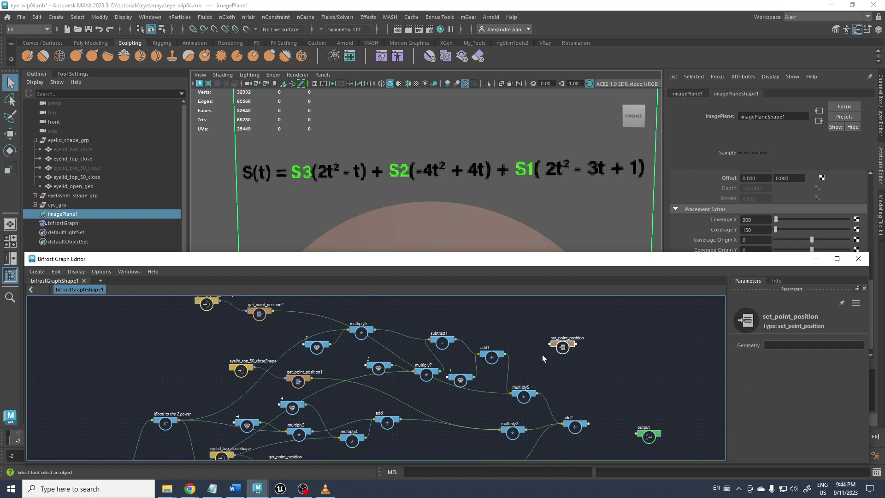
{"action": "left_click_drag", "start_coordinate": [464, 318], "coordinate": [394, 308]}
Step: Connect the mesh output of eyelid_open_geoShape to the geometry input of set_point_position
{"action": "middle_click_drag", "start_coordinate": [276, 320], "coordinate": [356, 377], "text": "alt"}
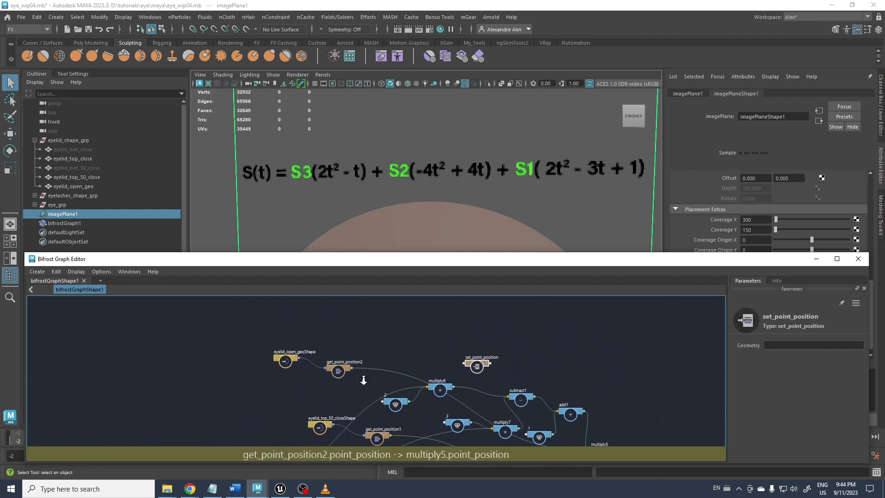
{"action": "right_click_drag", "start_coordinate": [356, 377], "coordinate": [483, 412], "text": "alt"}
{"action": "middle_click_drag", "start_coordinate": [338, 379], "coordinate": [267, 374], "text": "alt"}
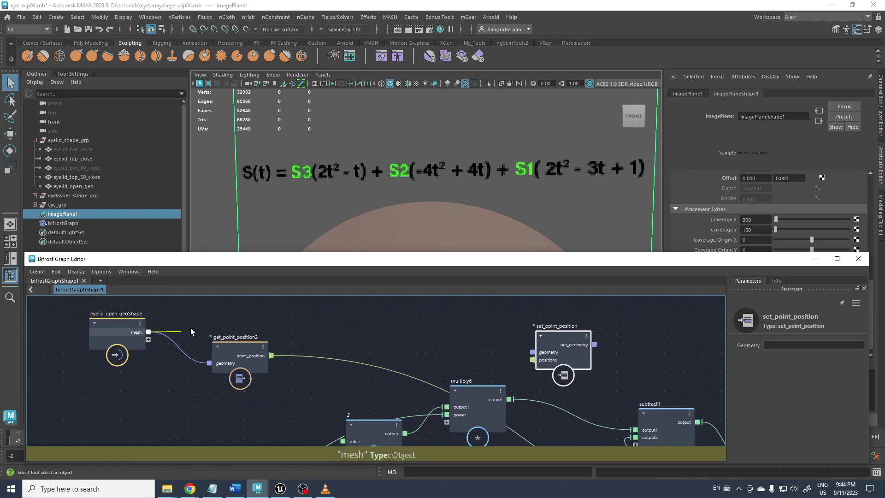
{"action": "left_click_drag", "start_coordinate": [532, 350], "coordinate": [533, 351]}
{"action": "scroll", "coordinate": [382, 358], "scroll_direction": "down", "scroll_amount": 6}
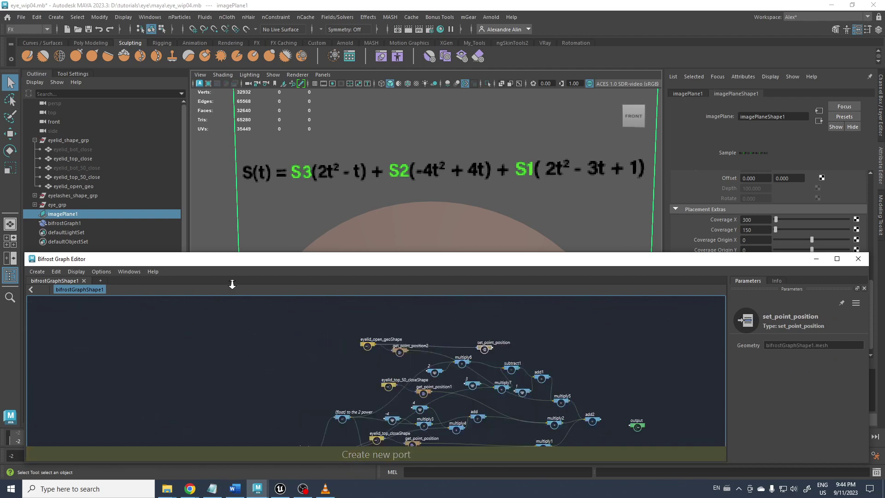
Step: Move the set_point_position node past the multiply and add branches, to the right of multiply5 and above the output node
{"action": "scroll", "coordinate": [382, 358], "scroll_direction": "up", "scroll_amount": 5}
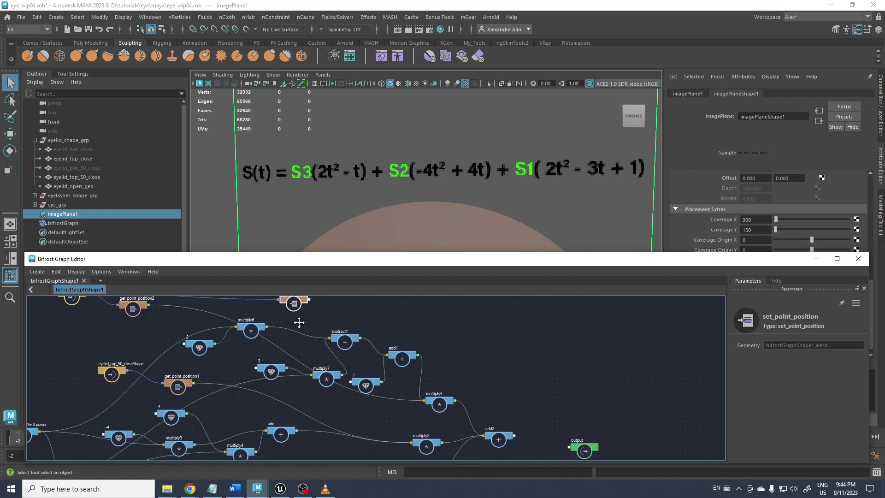
{"action": "left_click_drag", "start_coordinate": [320, 321], "coordinate": [570, 394]}
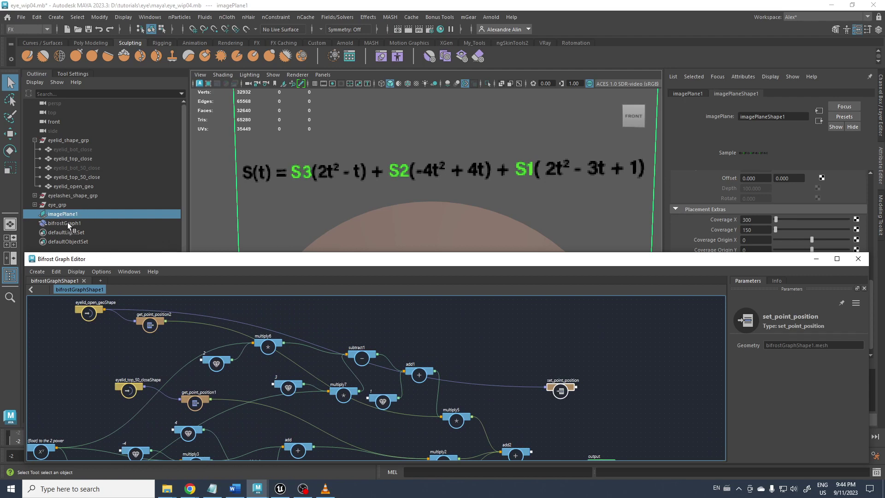
{"action": "middle_click_drag", "start_coordinate": [507, 393], "coordinate": [392, 345], "text": "alt"}
{"action": "right_click_drag", "start_coordinate": [391, 346], "coordinate": [444, 362], "text": "alt"}
{"action": "middle_click_drag", "start_coordinate": [444, 362], "coordinate": [432, 344], "text": "alt"}
{"action": "right_click_drag", "start_coordinate": [432, 344], "coordinate": [449, 341], "text": "alt"}
{"action": "left_click_drag", "start_coordinate": [447, 321], "coordinate": [476, 358]}
{"action": "scroll", "coordinate": [425, 367], "scroll_direction": "down", "scroll_amount": 1}
{"action": "scroll", "coordinate": [423, 367], "scroll_direction": "up", "scroll_amount": 1}
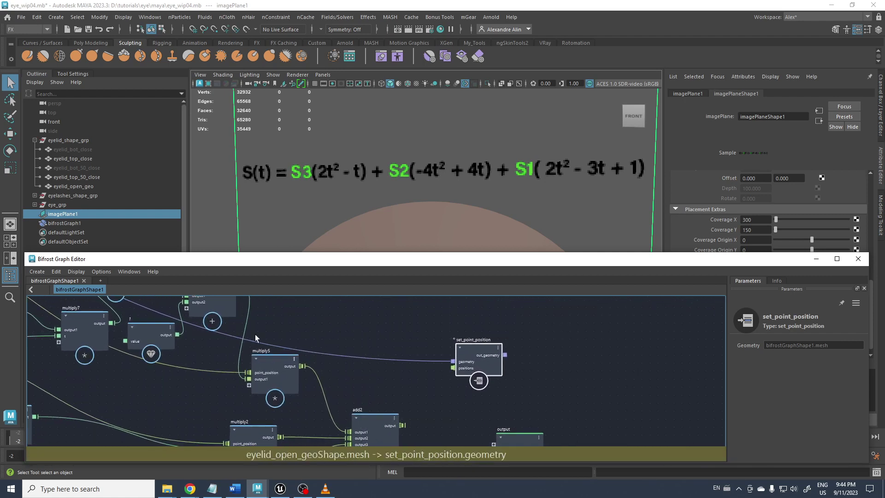
Step: Connect the output of add2 to the positions input of set_point_position
{"action": "left_click", "coordinate": [189, 316]}
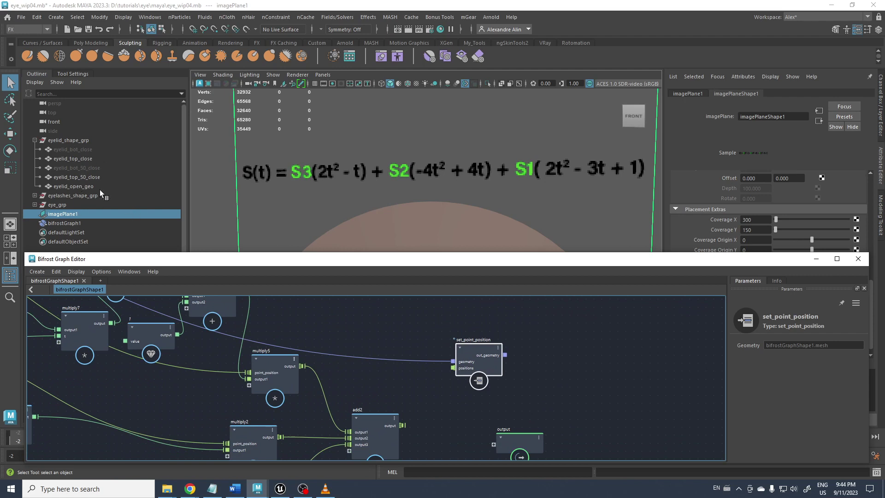
{"action": "middle_click_drag", "start_coordinate": [324, 349], "coordinate": [320, 326], "text": "alt"}
{"action": "scroll", "coordinate": [351, 372], "scroll_direction": "up", "scroll_amount": 1}
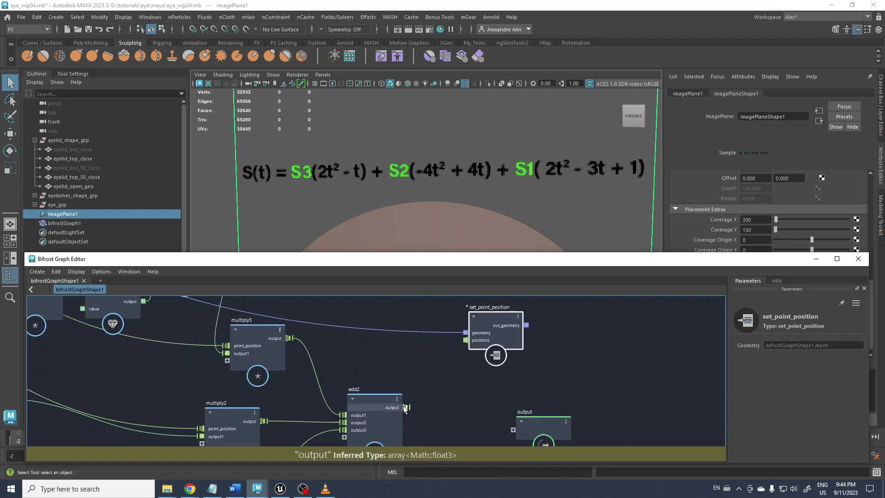
{"action": "left_click_drag", "start_coordinate": [451, 364], "coordinate": [466, 340]}
Step: Place the output node to the right of set_point_position and connect out_geometry to it
{"action": "left_click_drag", "start_coordinate": [542, 428], "coordinate": [624, 360]}
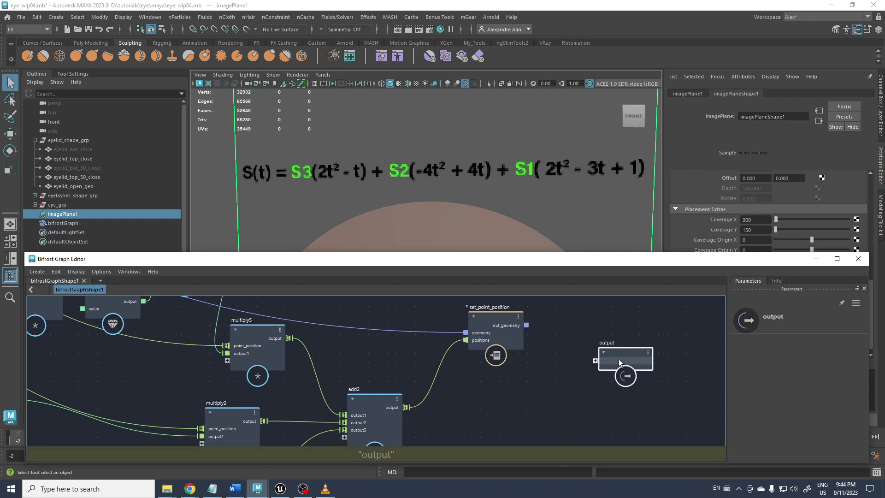
{"action": "right_click_drag", "start_coordinate": [482, 193], "coordinate": [386, 176], "text": "alt"}
{"action": "middle_click_drag", "start_coordinate": [386, 176], "coordinate": [408, 142], "text": "alt"}
{"action": "scroll", "coordinate": [408, 142], "scroll_direction": "down", "scroll_amount": 1}
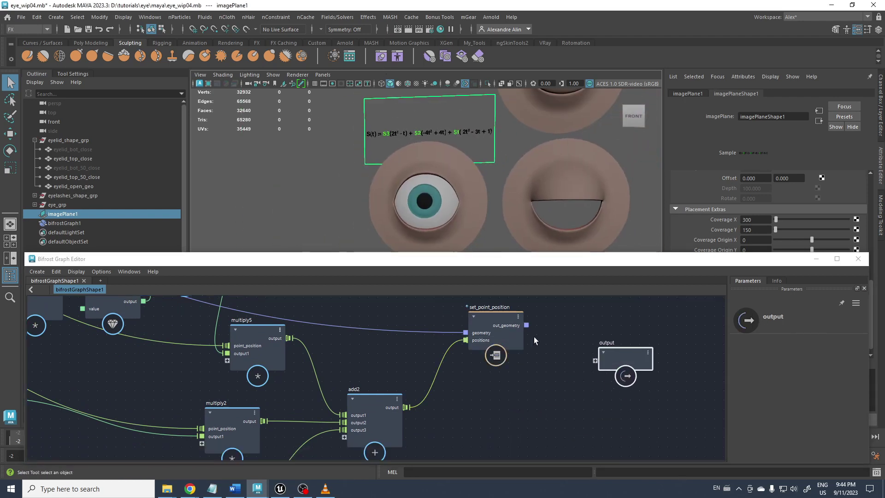
{"action": "left_click_drag", "start_coordinate": [526, 325], "coordinate": [559, 342]}
{"action": "left_click_drag", "start_coordinate": [597, 361], "coordinate": [596, 361]}
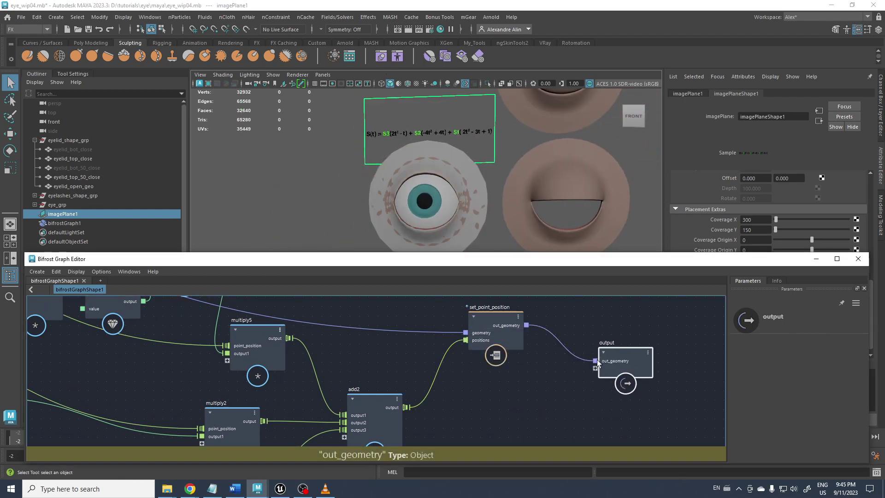
Step: Select bifrostGraph1 to check its resulting mesh against the finished node network, and close the Bifrost Graph Editor
{"action": "left_click_drag", "start_coordinate": [409, 171], "coordinate": [431, 141], "text": "alt"}
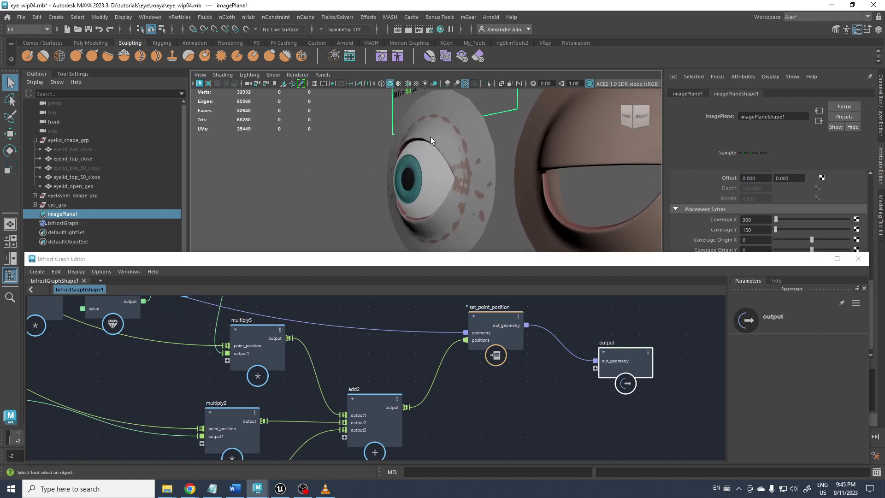
{"action": "left_click", "coordinate": [59, 222]}
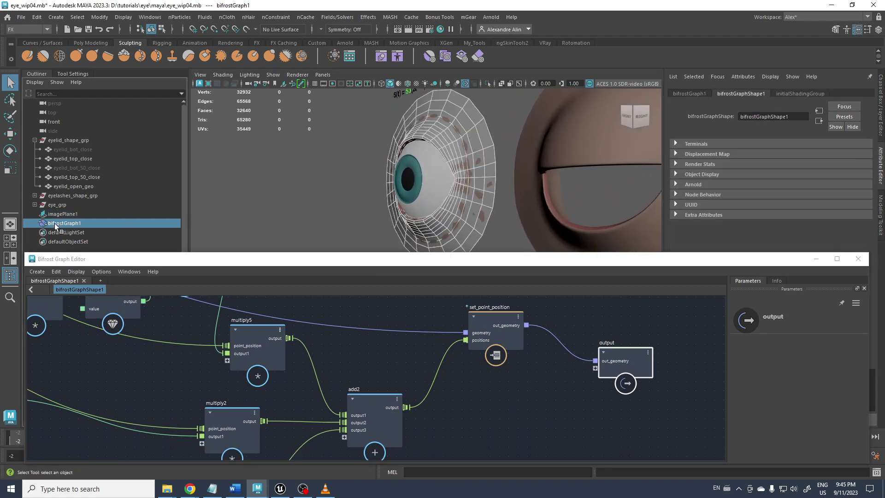
{"action": "right_click_drag", "start_coordinate": [319, 360], "coordinate": [161, 328], "text": "alt"}
{"action": "middle_click_drag", "start_coordinate": [187, 330], "coordinate": [401, 329], "text": "alt"}
{"action": "right_click_drag", "start_coordinate": [337, 336], "coordinate": [306, 340], "text": "alt"}
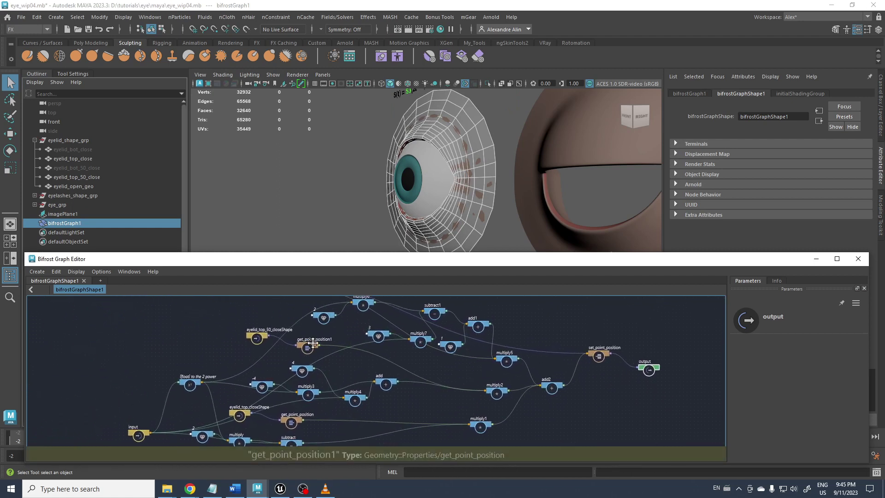
{"action": "middle_click_drag", "start_coordinate": [306, 340], "coordinate": [344, 347], "text": "alt"}
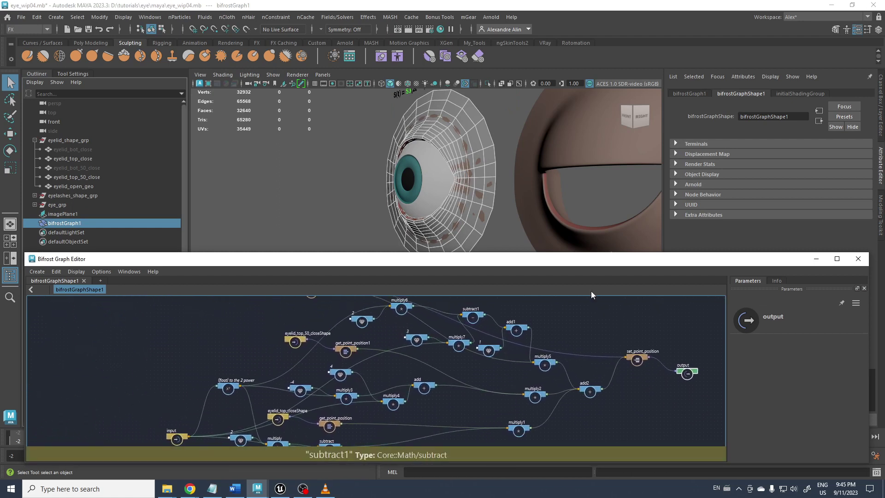
{"action": "left_click", "coordinate": [858, 259]}
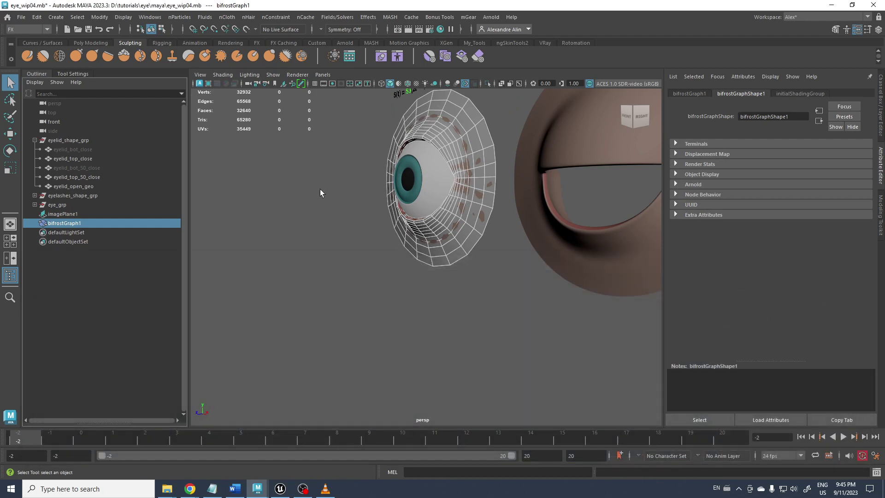
Step: Show bifrostGraph1's channels and scrub its T value to test the eyelid blend
{"action": "left_click", "coordinate": [321, 193]}
{"action": "left_click", "coordinate": [77, 224]}
{"action": "left_click", "coordinate": [881, 100]}
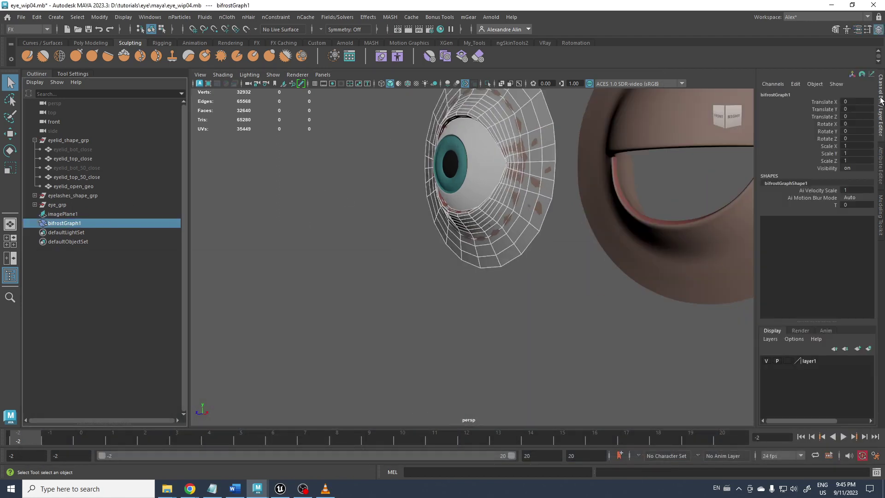
{"action": "left_click", "coordinate": [835, 205]}
{"action": "middle_click_drag", "start_coordinate": [425, 258], "coordinate": [388, 274]}
{"action": "left_click_drag", "start_coordinate": [388, 274], "coordinate": [512, 272], "text": "alt"}
{"action": "middle_click_drag", "start_coordinate": [493, 233], "coordinate": [362, 242]}
{"action": "right_click_drag", "start_coordinate": [361, 242], "coordinate": [496, 277], "text": "alt"}
Step: Set Translate X of eyelid_top_50_close to 0 and Translate X and Y of eyelid_top_close to 0
{"action": "left_click", "coordinate": [604, 248]}
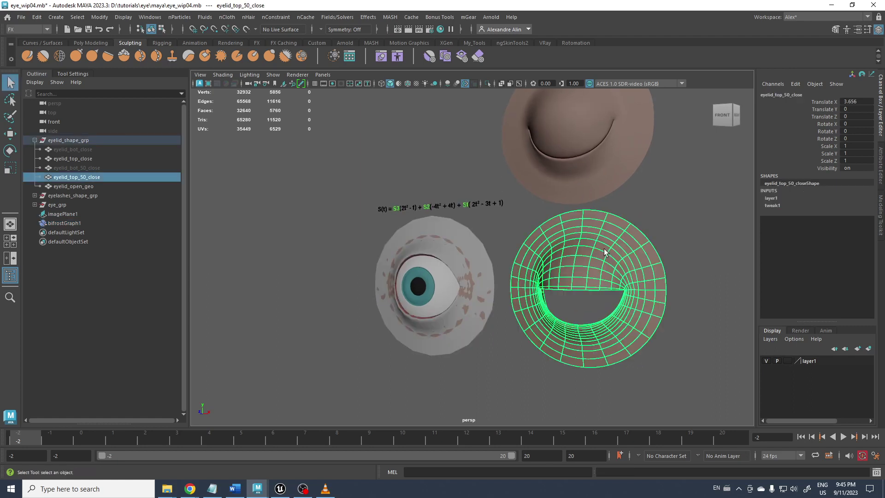
{"action": "type", "text": "0"}
{"action": "key", "text": "Return"}
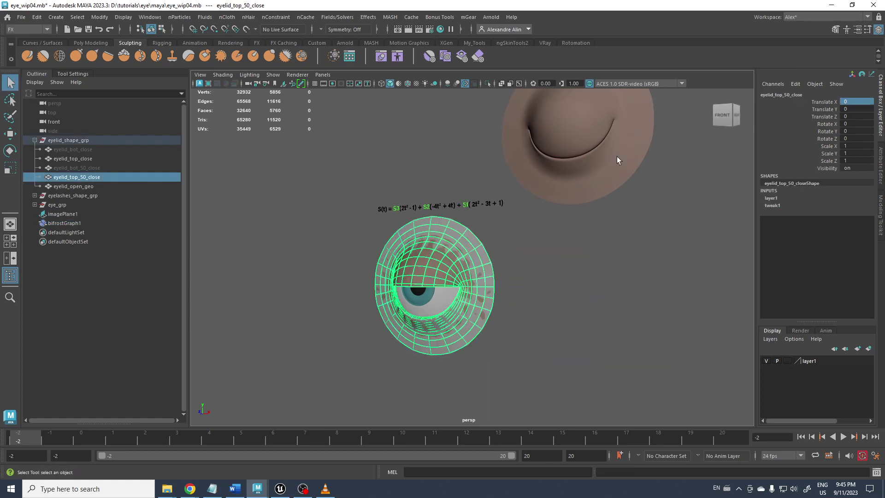
{"action": "left_click", "coordinate": [617, 156]}
{"action": "type", "text": "0"}
{"action": "key", "text": "Return"}
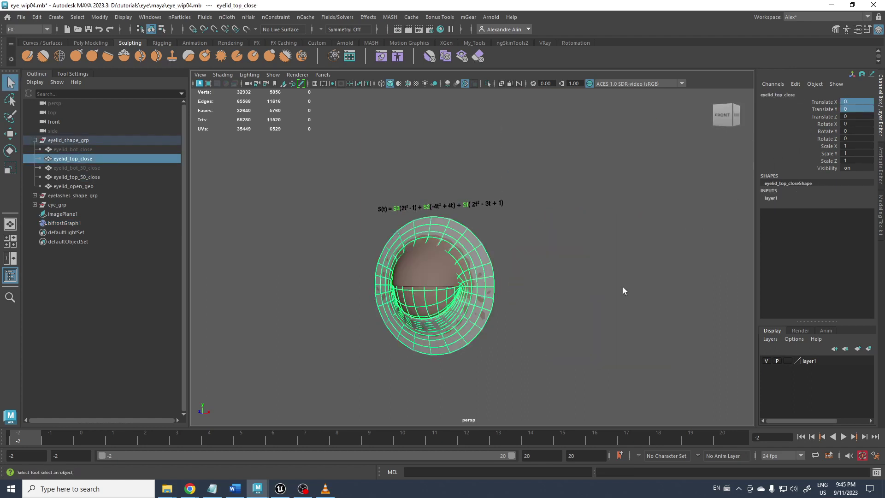
{"action": "left_click", "coordinate": [624, 287]}
Step: Hide the source meshes eyelid_top_close, eyelid_top_50_close and eyelid_open_geo
{"action": "left_click", "coordinate": [75, 157]}
{"action": "key", "text": "h"}
{"action": "left_click", "coordinate": [65, 177]}
{"action": "key", "text": "h"}
{"action": "left_click", "coordinate": [67, 187]}
{"action": "key", "text": "h"}
Step: Preview the blended eyelid from the side by scrubbing bifrostGraph1's T value, and reset T to 0
{"action": "left_click_drag", "start_coordinate": [314, 281], "coordinate": [328, 240], "text": "alt"}
{"action": "left_click", "coordinate": [62, 223]}
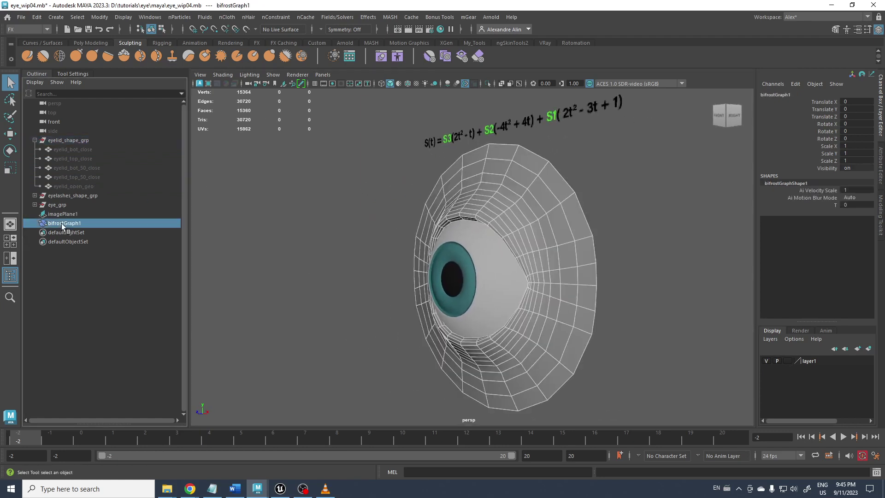
{"action": "left_click", "coordinate": [833, 204]}
{"action": "middle_click_drag", "start_coordinate": [702, 235], "coordinate": [419, 262]}
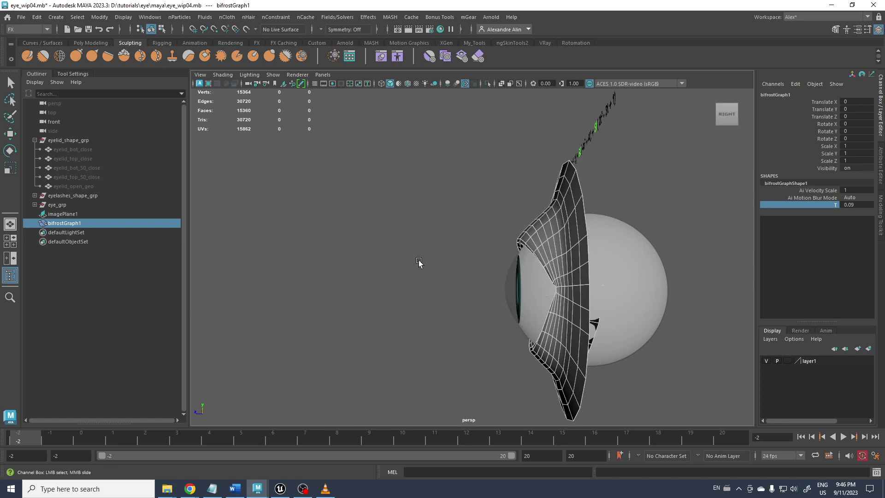
{"action": "left_click", "coordinate": [851, 206]}
{"action": "type", "text": "0"}
{"action": "key", "text": "Return"}
{"action": "left_click_drag", "start_coordinate": [406, 277], "coordinate": [497, 306], "text": "alt"}
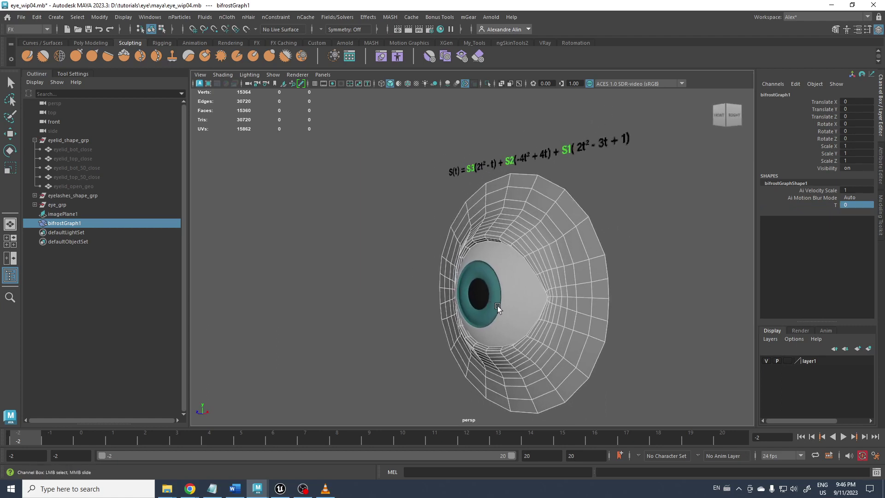
{"action": "left_click", "coordinate": [353, 212]}
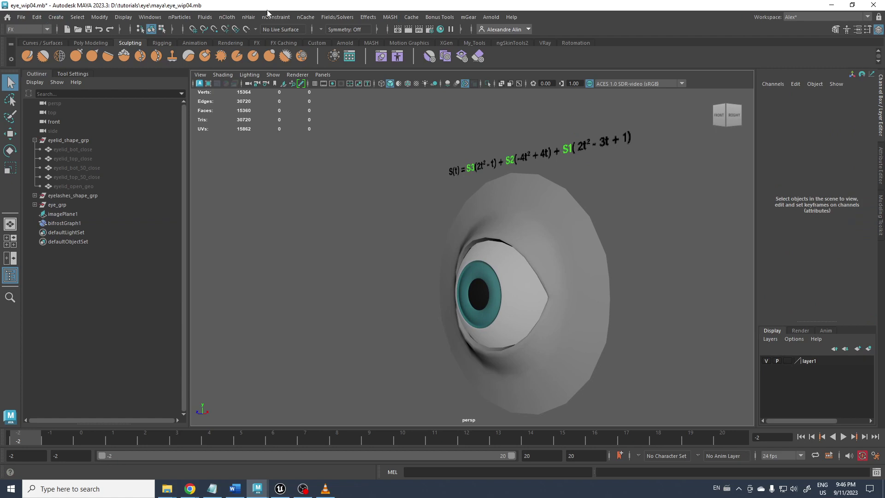
Step: Create a circle control with mGear's Rigbits CTL as Parent command and show the viewport grid
{"action": "left_click", "coordinate": [468, 17]}
{"action": "mouse_move", "coordinate": [484, 72]}
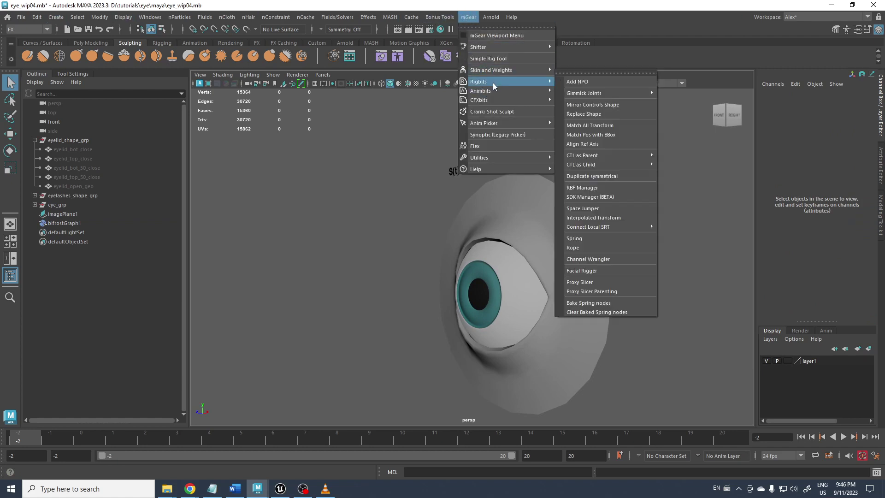
{"action": "mouse_move", "coordinate": [614, 157]}
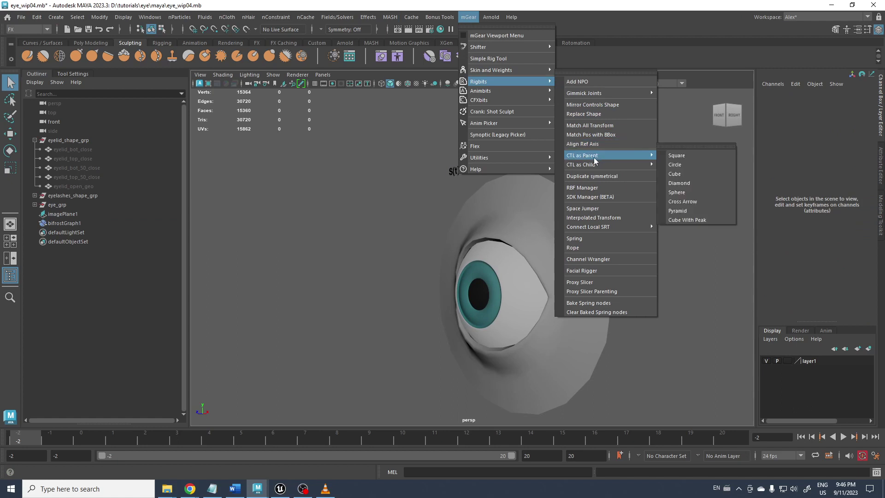
{"action": "left_click", "coordinate": [676, 165]}
{"action": "scroll", "coordinate": [400, 256], "scroll_direction": "down", "scroll_amount": 5}
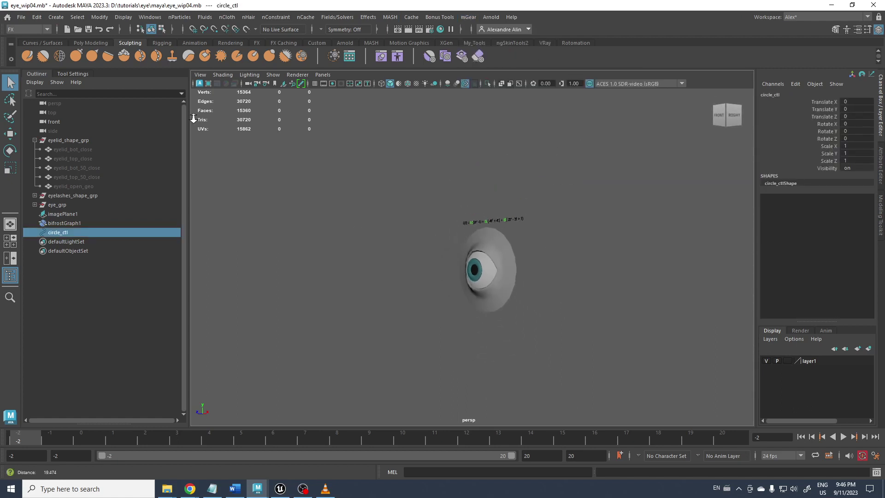
{"action": "left_click", "coordinate": [316, 83]}
{"action": "scroll", "coordinate": [378, 247], "scroll_direction": "up", "scroll_amount": 4}
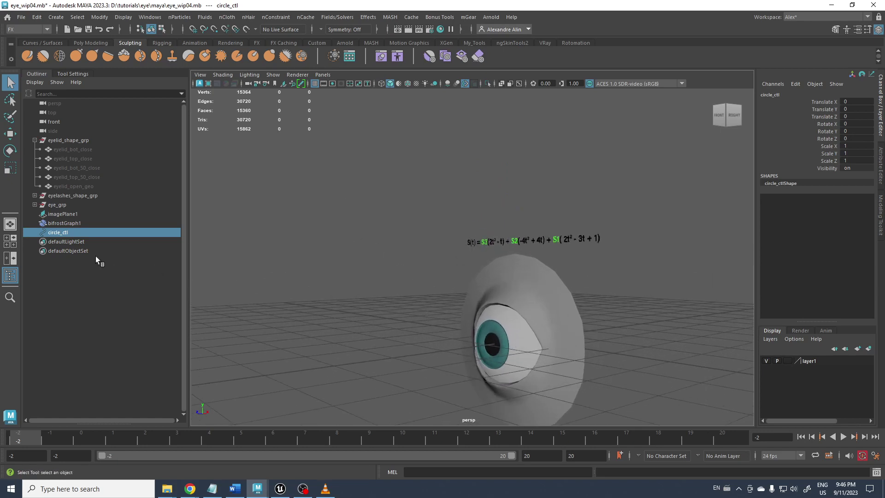
Step: Group circle_ctl and move the group upward and forward, in front of the upper eyelid
{"action": "left_click", "coordinate": [63, 224]}
{"action": "left_click", "coordinate": [62, 232]}
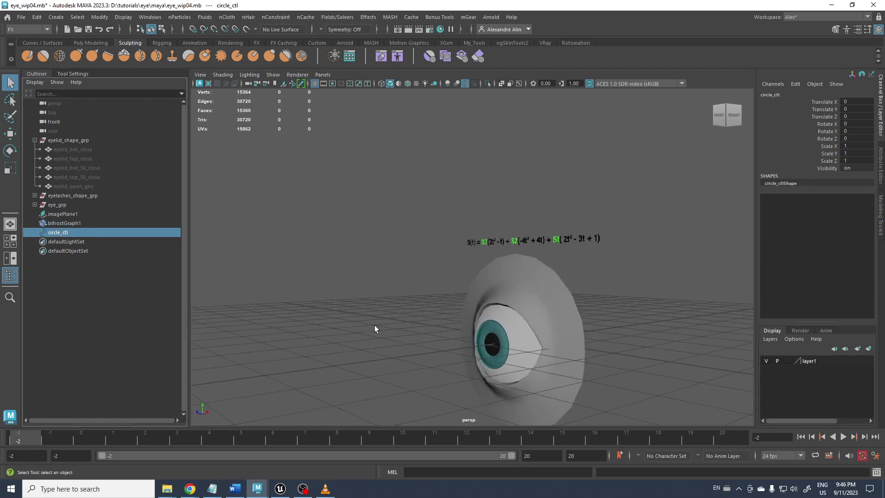
{"action": "key", "text": "ctrl+g"}
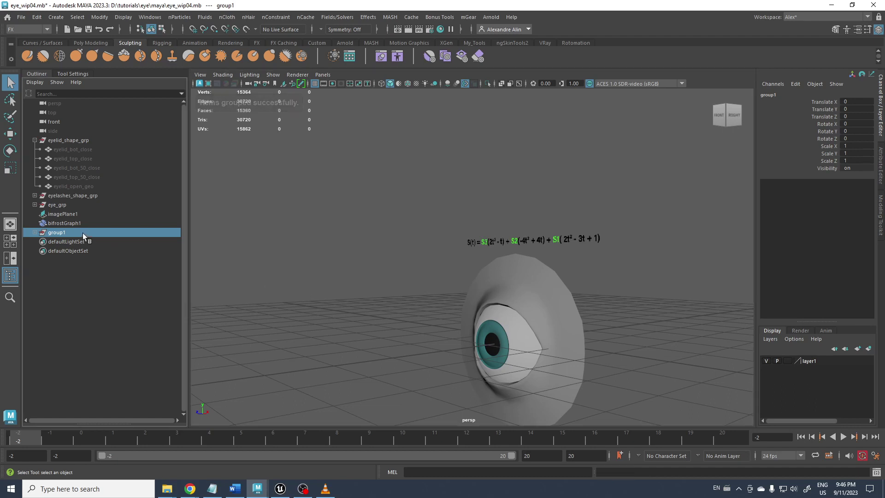
{"action": "key", "text": "w"}
{"action": "middle_click_drag", "start_coordinate": [474, 281], "coordinate": [422, 239]}
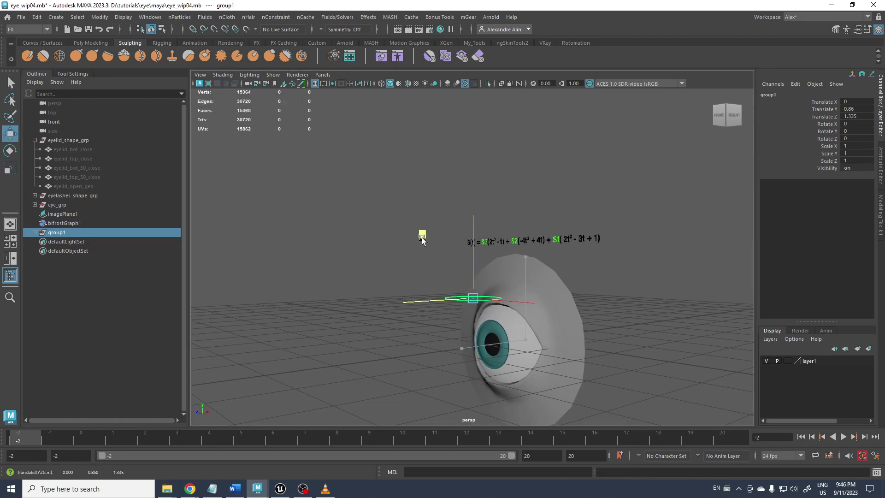
{"action": "left_click_drag", "start_coordinate": [422, 239], "coordinate": [449, 327], "text": "alt"}
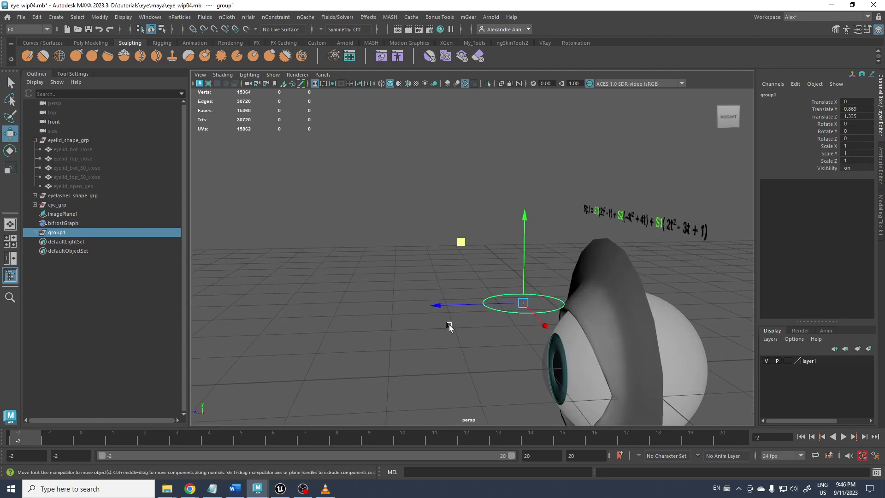
{"action": "left_click_drag", "start_coordinate": [461, 242], "coordinate": [454, 233]}
Step: Isolate circle_ctl and rotate all its control vertices about the X axis so the circle stands upright
{"action": "left_click", "coordinate": [432, 269]}
{"action": "left_click_drag", "start_coordinate": [460, 272], "coordinate": [488, 308]}
{"action": "key", "text": "ctrl+1"}
{"action": "right_click_drag", "start_coordinate": [417, 204], "coordinate": [389, 202]}
{"action": "left_click_drag", "start_coordinate": [389, 201], "coordinate": [629, 353]}
{"action": "key", "text": "e"}
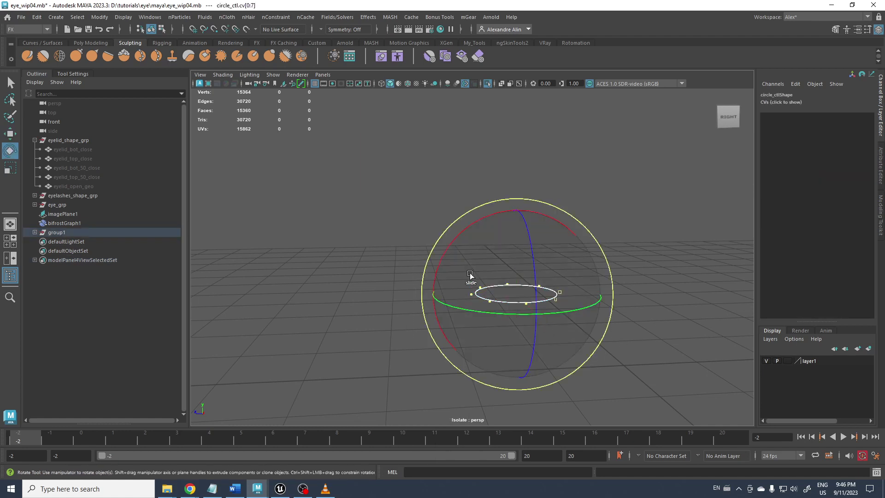
{"action": "left_click_drag", "start_coordinate": [460, 236], "coordinate": [429, 349]}
{"action": "right_click_drag", "start_coordinate": [383, 201], "coordinate": [436, 187]}
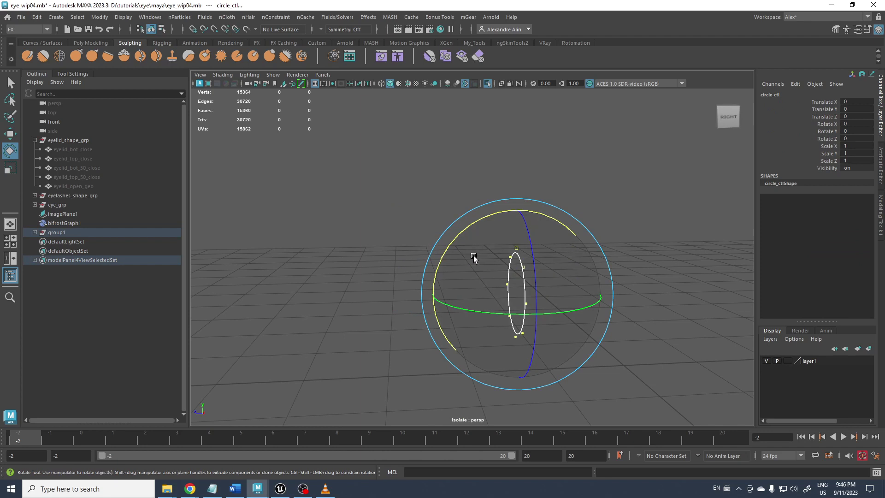
Step: Scale circle_ctl uniformly to about 0.632 and leave isolation mode
{"action": "key", "text": "r"}
{"action": "left_click_drag", "start_coordinate": [516, 293], "coordinate": [491, 286]}
{"action": "right_click_drag", "start_coordinate": [418, 173], "coordinate": [434, 166]}
{"action": "left_click", "coordinate": [432, 166]}
{"action": "left_click_drag", "start_coordinate": [424, 225], "coordinate": [444, 219], "text": "alt"}
{"action": "key", "text": "ctrl+1"}
Step: Reset circle_ctl's X, Y and Z scale to 1
{"action": "left_click_drag", "start_coordinate": [436, 267], "coordinate": [410, 264], "text": "alt"}
{"action": "left_click", "coordinate": [474, 293]}
{"action": "key", "text": "w"}
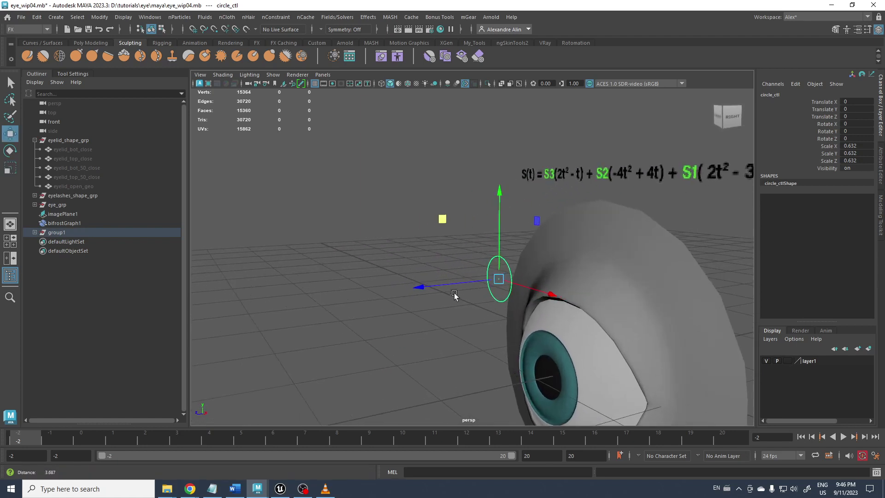
{"action": "left_click_drag", "start_coordinate": [870, 147], "coordinate": [860, 153]}
{"action": "key", "text": "Return"}
{"action": "left_click", "coordinate": [442, 258]}
{"action": "left_click", "coordinate": [482, 269]}
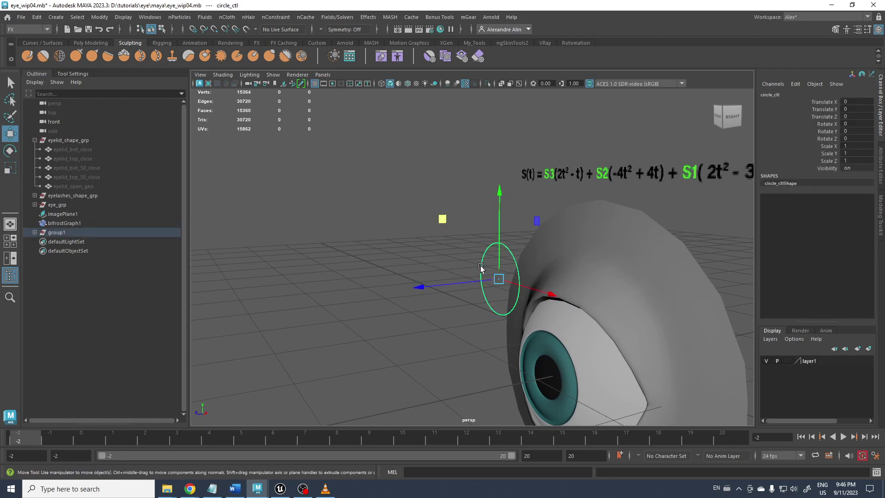
Step: Open the Node Editor with circle_ctl loaded in the graph
{"action": "scroll", "coordinate": [443, 276], "scroll_direction": "down", "scroll_amount": 2}
{"action": "mouse_move", "coordinate": [434, 270]}
{"action": "left_mouse_down", "text": "alt"}
{"action": "mouse_move", "coordinate": [490, 258]}
{"action": "mouse_move", "coordinate": [427, 262]}
{"action": "left_mouse_up", "text": "alt"}
{"action": "middle_click_drag", "start_coordinate": [453, 261], "coordinate": [424, 238], "text": "alt"}
{"action": "right_click_drag", "start_coordinate": [424, 239], "coordinate": [564, 258], "text": "alt"}
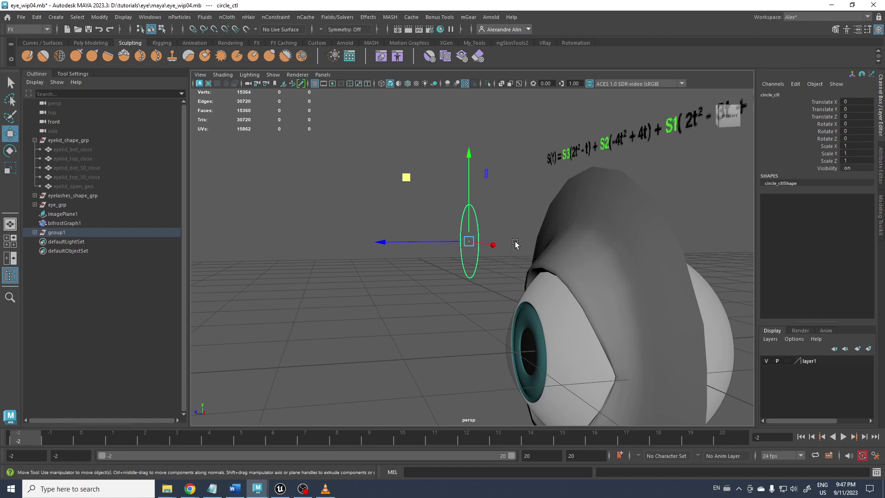
{"action": "mouse_move", "coordinate": [446, 253]}
{"action": "left_mouse_down", "text": "alt"}
{"action": "mouse_move", "coordinate": [463, 259]}
{"action": "mouse_move", "coordinate": [449, 254]}
{"action": "left_mouse_up", "text": "alt"}
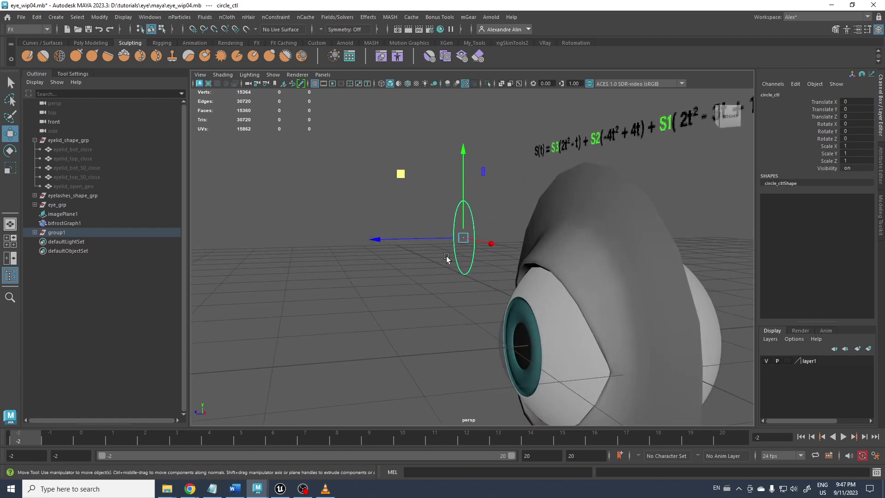
{"action": "left_click", "coordinate": [151, 17]}
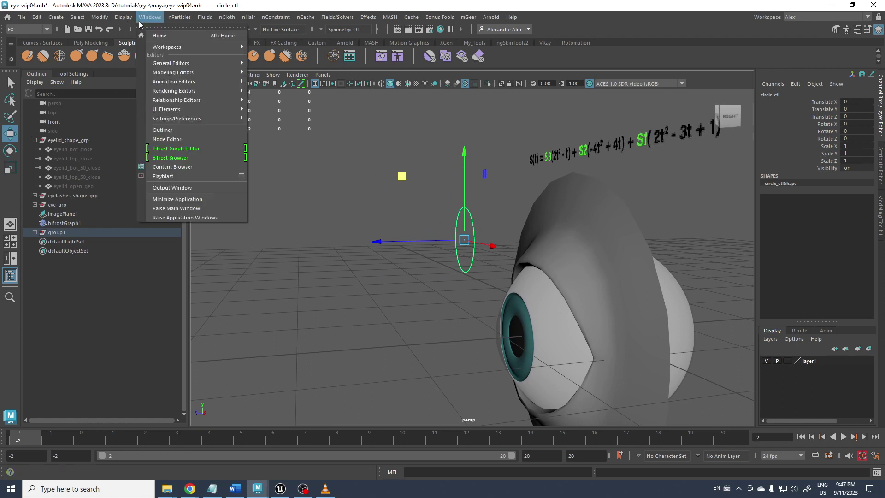
{"action": "left_click", "coordinate": [159, 141]}
{"action": "scroll", "coordinate": [415, 334], "scroll_direction": "down", "scroll_amount": 3}
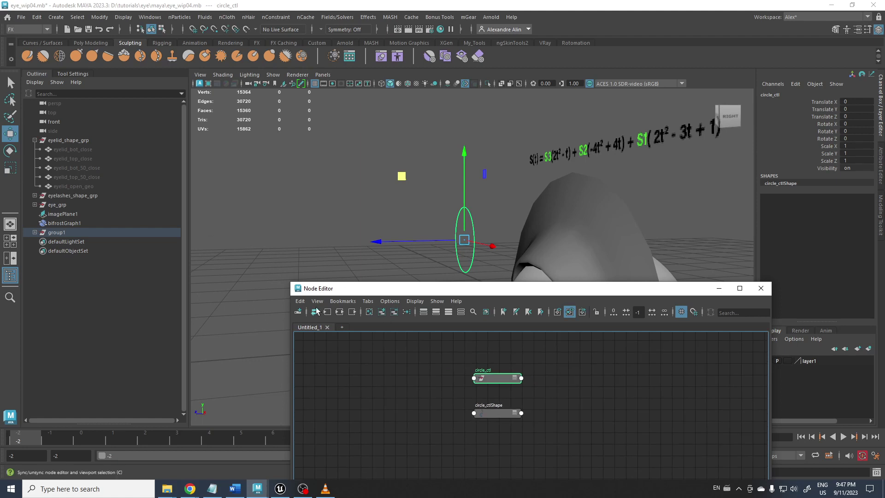
{"action": "left_click_drag", "start_coordinate": [370, 292], "coordinate": [389, 255]}
{"action": "left_click", "coordinate": [359, 275]}
Step: Remove circle_ctlShape from the node graph and reposition the circle_ctl node
{"action": "left_click", "coordinate": [553, 381]}
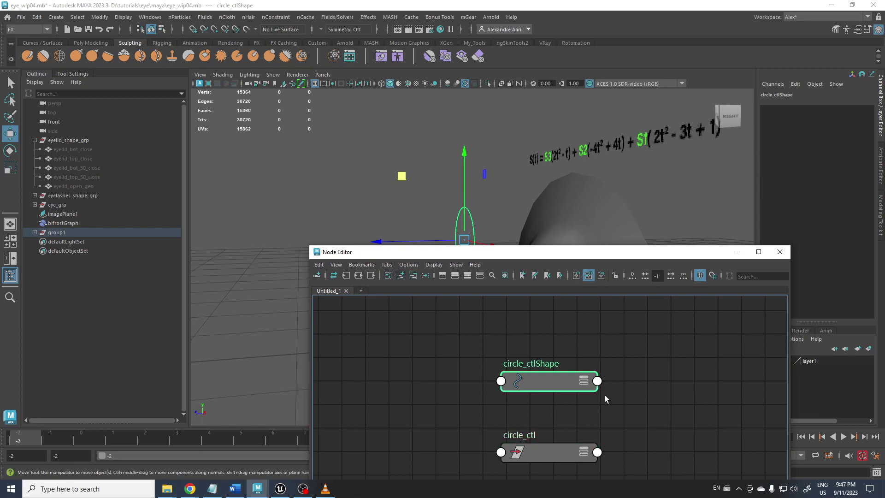
{"action": "left_click", "coordinate": [413, 276]}
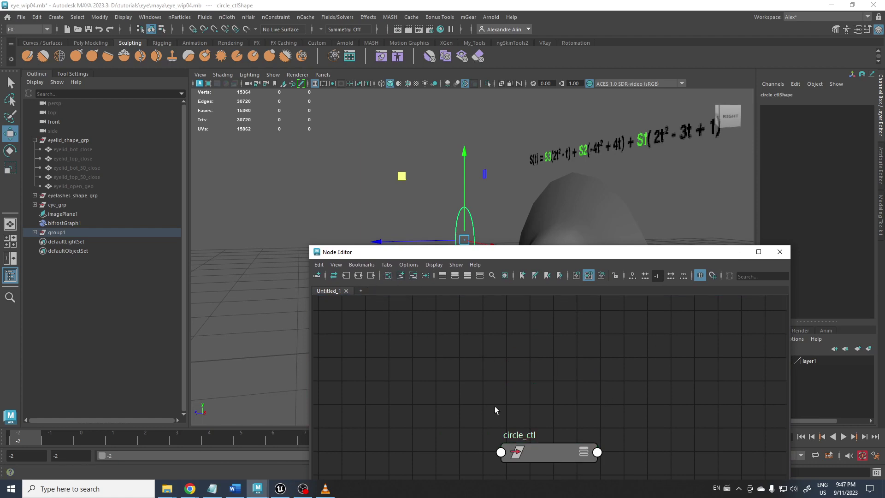
{"action": "left_click", "coordinate": [512, 452]}
{"action": "left_click_drag", "start_coordinate": [512, 453], "coordinate": [451, 417]}
Step: Add bifrostGraph1 to the node graph, remove its transform node, and expand bifrostGraphShape1 to show its attributes
{"action": "left_click", "coordinate": [68, 223]}
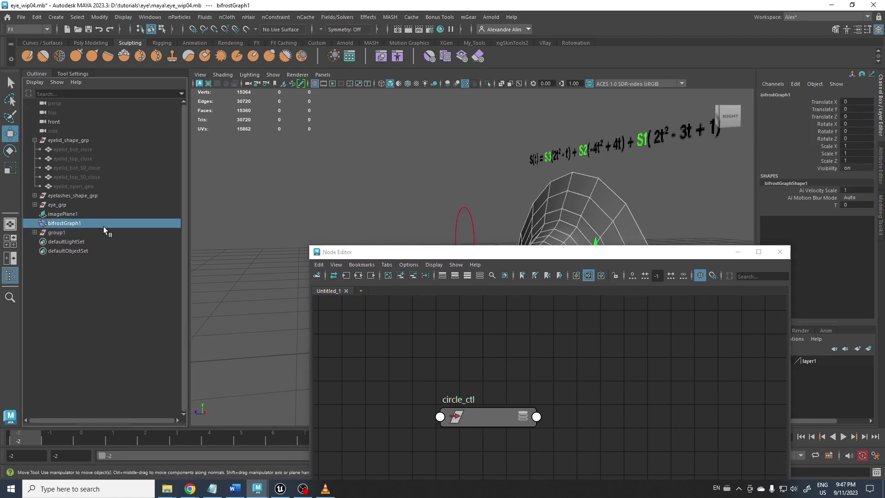
{"action": "left_click", "coordinate": [399, 276]}
{"action": "scroll", "coordinate": [517, 355], "scroll_direction": "down", "scroll_amount": 4}
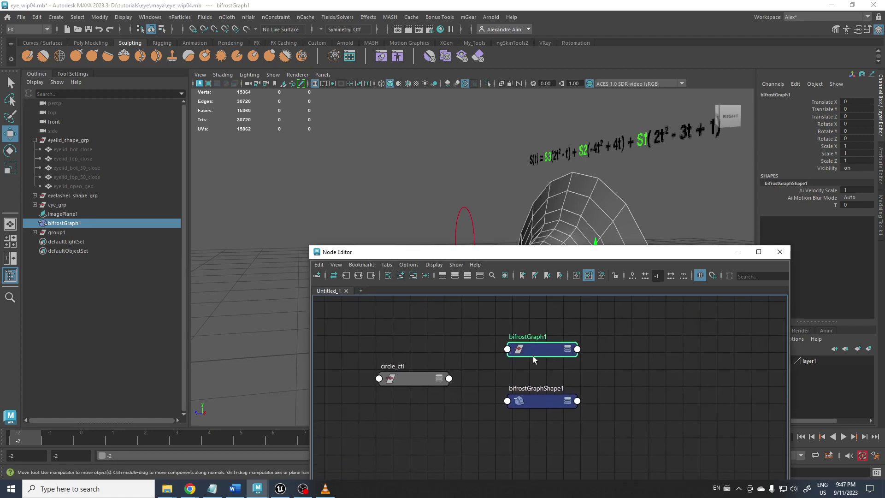
{"action": "left_click", "coordinate": [532, 403]}
{"action": "left_click_drag", "start_coordinate": [580, 358], "coordinate": [580, 359]}
{"action": "left_click", "coordinate": [413, 276]}
{"action": "left_click", "coordinate": [566, 402]}
{"action": "left_click_drag", "start_coordinate": [555, 401], "coordinate": [571, 298]}
Step: Expand the circle_ctl node and connect its Translate Y to the T input of bifrostGraphShape1
{"action": "left_click", "coordinate": [439, 379]}
{"action": "left_click_drag", "start_coordinate": [429, 379], "coordinate": [373, 348]}
{"action": "left_click", "coordinate": [328, 367]}
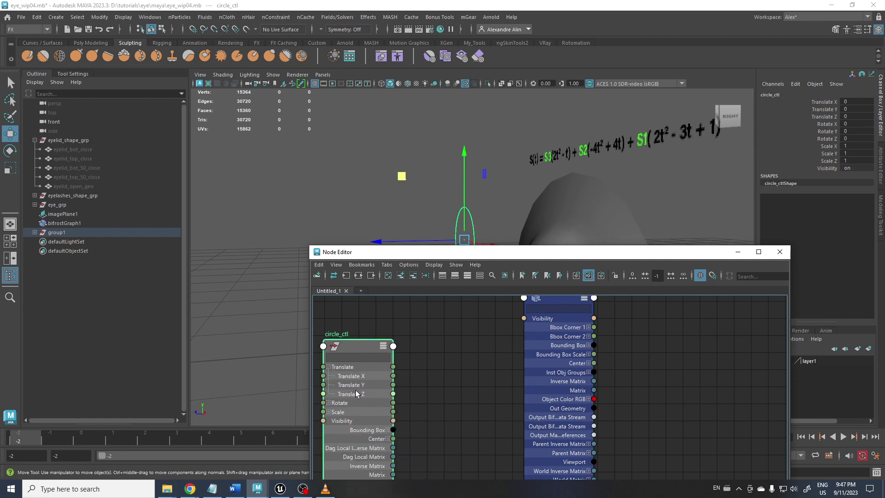
{"action": "left_click", "coordinate": [328, 367]}
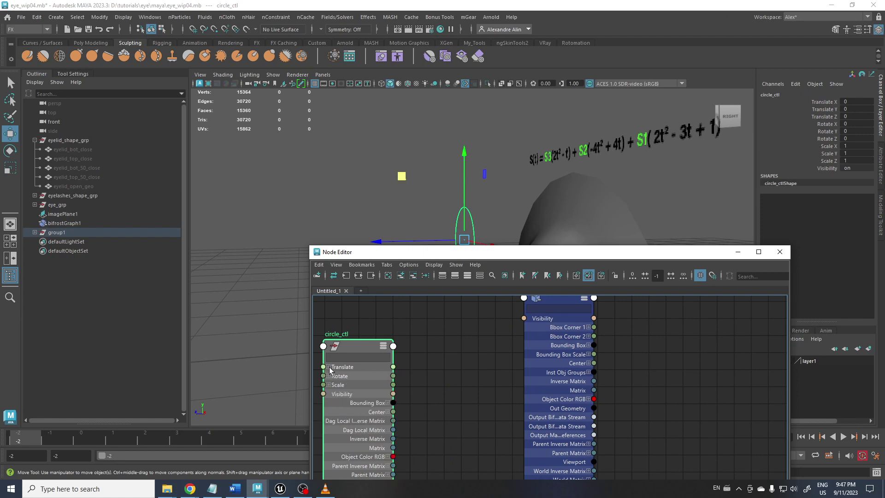
{"action": "left_click", "coordinate": [328, 367]}
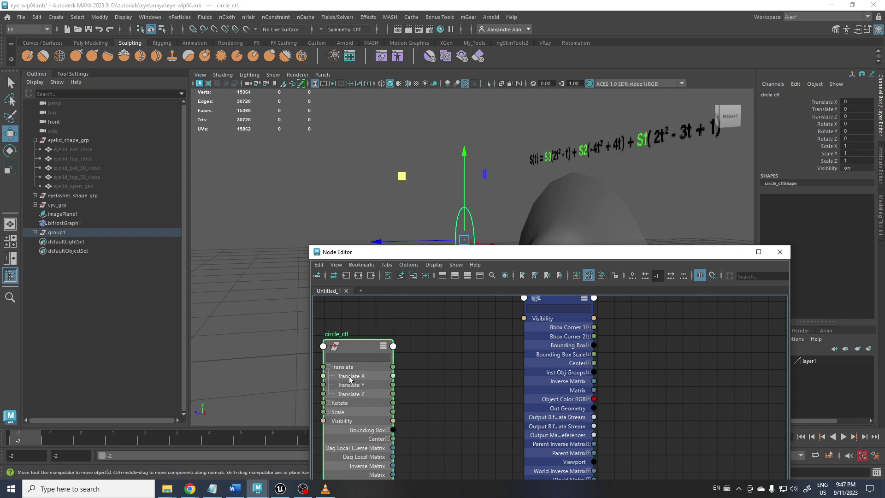
{"action": "right_click_drag", "start_coordinate": [475, 405], "coordinate": [406, 346], "text": "alt"}
{"action": "middle_click_drag", "start_coordinate": [451, 364], "coordinate": [448, 299], "text": "alt"}
{"action": "right_click_drag", "start_coordinate": [455, 404], "coordinate": [468, 401], "text": "alt"}
{"action": "scroll", "coordinate": [468, 401], "scroll_direction": "up", "scroll_amount": 3}
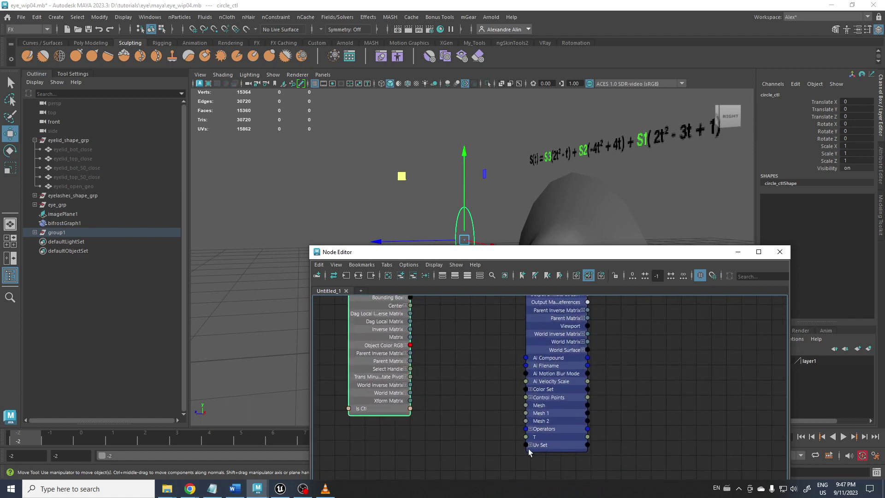
{"action": "scroll", "coordinate": [454, 397], "scroll_direction": "down", "scroll_amount": 3}
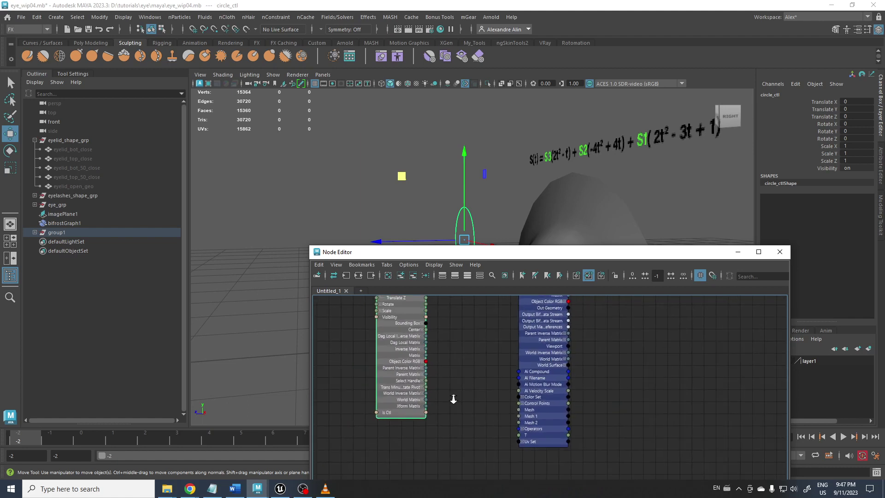
{"action": "middle_click_drag", "start_coordinate": [456, 396], "coordinate": [449, 395], "text": "alt"}
{"action": "mouse_move", "coordinate": [449, 395]}
{"action": "right_mouse_down", "text": "alt"}
{"action": "mouse_move", "coordinate": [471, 399]}
{"action": "mouse_move", "coordinate": [457, 396]}
{"action": "right_mouse_up", "text": "alt"}
{"action": "middle_click_drag", "start_coordinate": [454, 386], "coordinate": [457, 402], "text": "alt"}
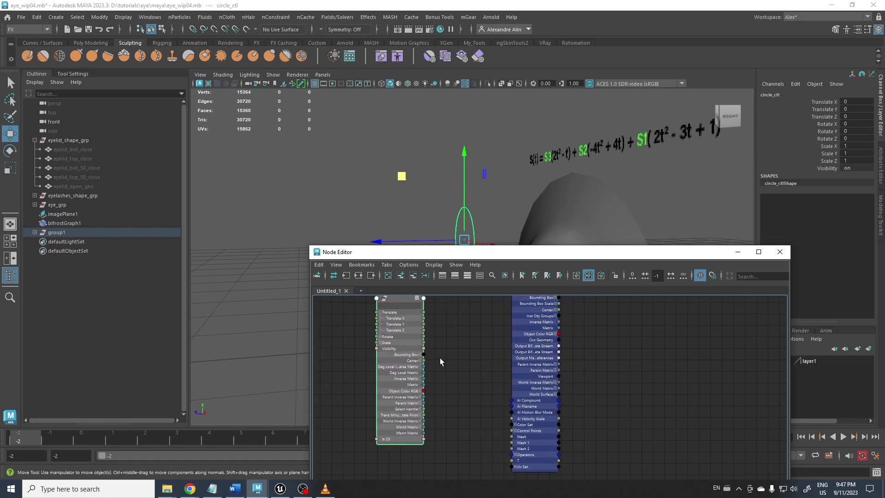
{"action": "left_click_drag", "start_coordinate": [463, 361], "coordinate": [511, 461]}
Step: Test the connection by raising circle_ctl along Y to about 0.498, and undo the move
{"action": "left_click_drag", "start_coordinate": [419, 261], "coordinate": [506, 374]}
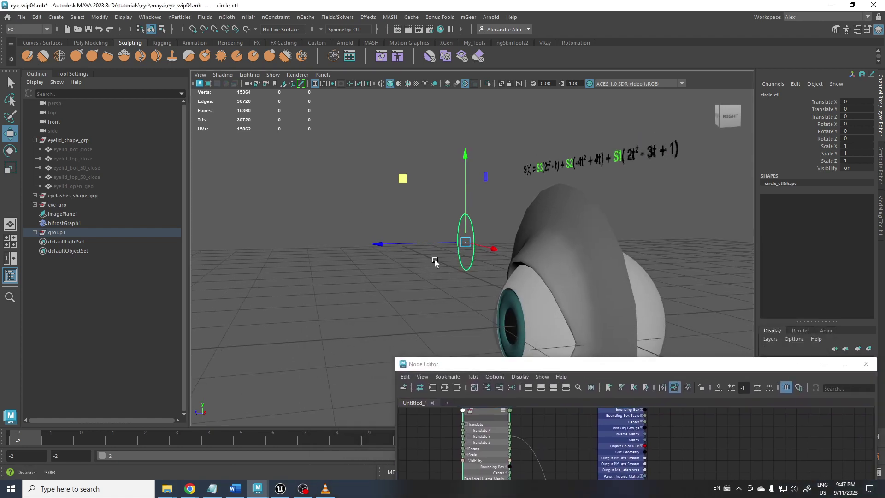
{"action": "middle_click_drag", "start_coordinate": [444, 267], "coordinate": [438, 208], "text": "alt"}
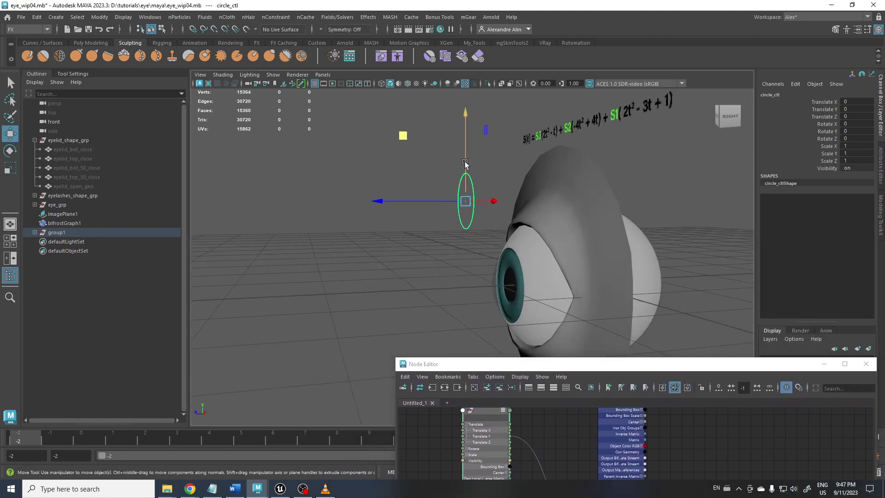
{"action": "left_click_drag", "start_coordinate": [465, 163], "coordinate": [435, 116]}
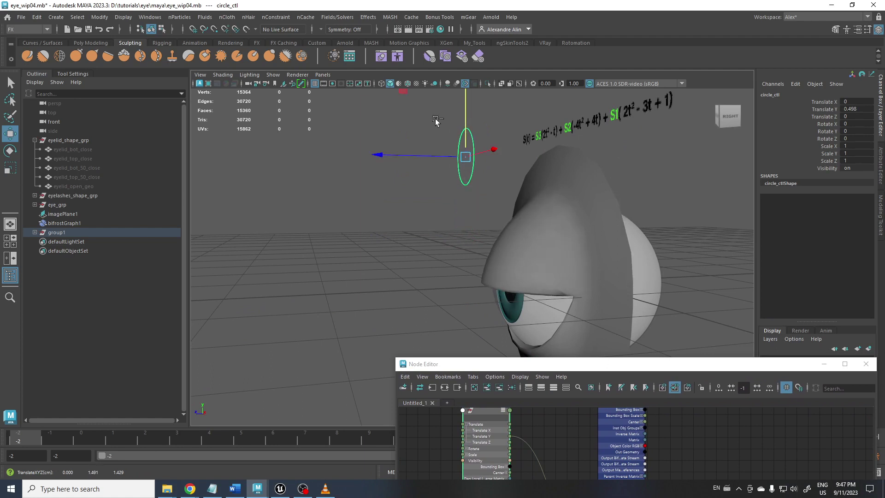
{"action": "key", "text": "ctrl+z"}
Step: Create a reverse node in the node graph, place it between circle_ctl and the Bifrost shape, and expand its Input
{"action": "left_click_drag", "start_coordinate": [468, 363], "coordinate": [341, 184]}
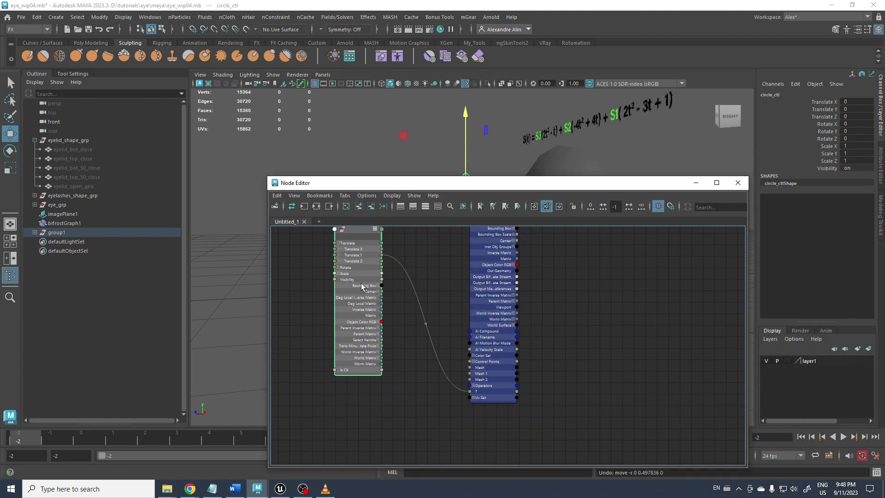
{"action": "left_click", "coordinate": [406, 334]}
{"action": "key", "text": "Tab"}
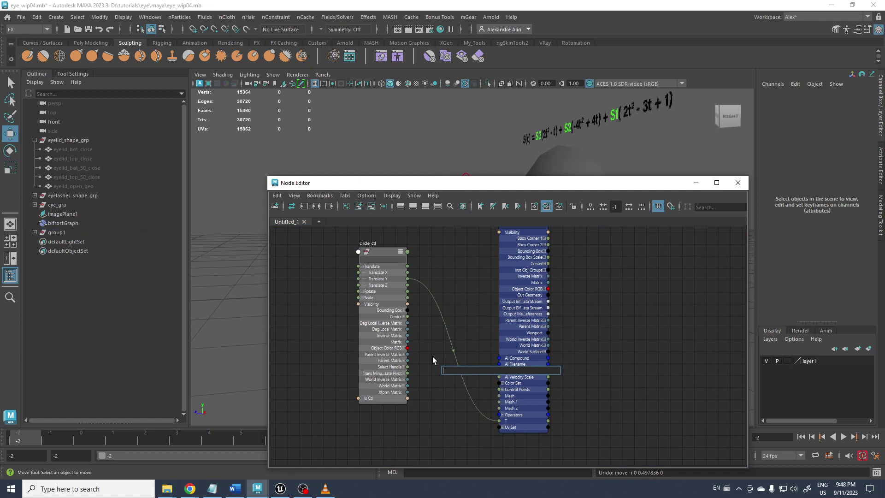
{"action": "type", "text": "rev"}
{"action": "key", "text": "Return"}
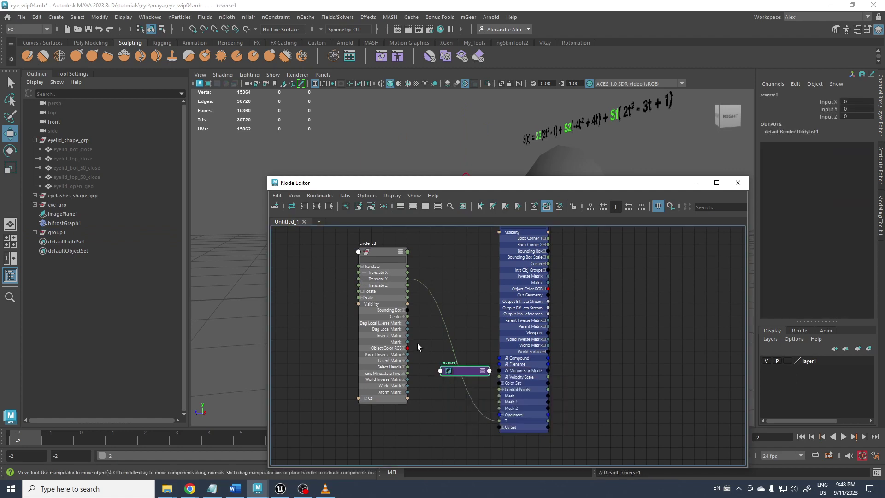
{"action": "left_click", "coordinate": [481, 370]}
{"action": "left_click_drag", "start_coordinate": [481, 370], "coordinate": [454, 268]}
{"action": "left_click", "coordinate": [431, 277]}
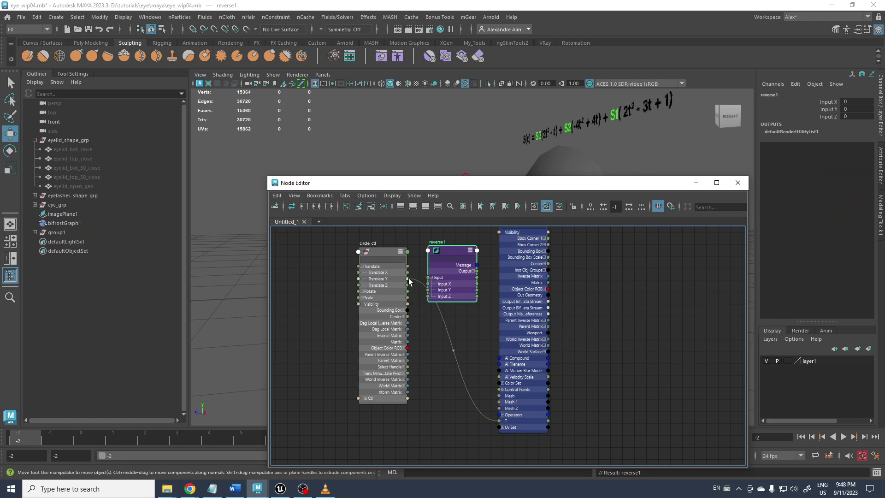
Step: Connect circle_ctl's Translate Y to reverse1's Input Y, and reverse1's Output Y to the Bifrost shape's T input
{"action": "left_click_drag", "start_coordinate": [429, 289], "coordinate": [449, 283]}
{"action": "left_click_drag", "start_coordinate": [442, 284], "coordinate": [372, 298]}
{"action": "left_click", "coordinate": [419, 298]}
{"action": "left_click", "coordinate": [405, 285]}
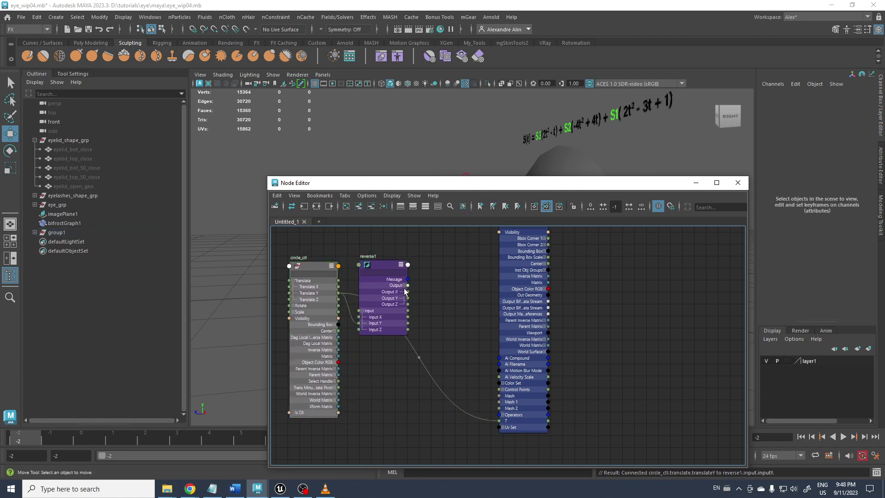
{"action": "left_click_drag", "start_coordinate": [469, 382], "coordinate": [499, 420]}
Step: Test the reversed connection by raising circle_ctl along Y, and undo the move
{"action": "left_click_drag", "start_coordinate": [420, 184], "coordinate": [465, 360]}
{"action": "left_click", "coordinate": [459, 174]}
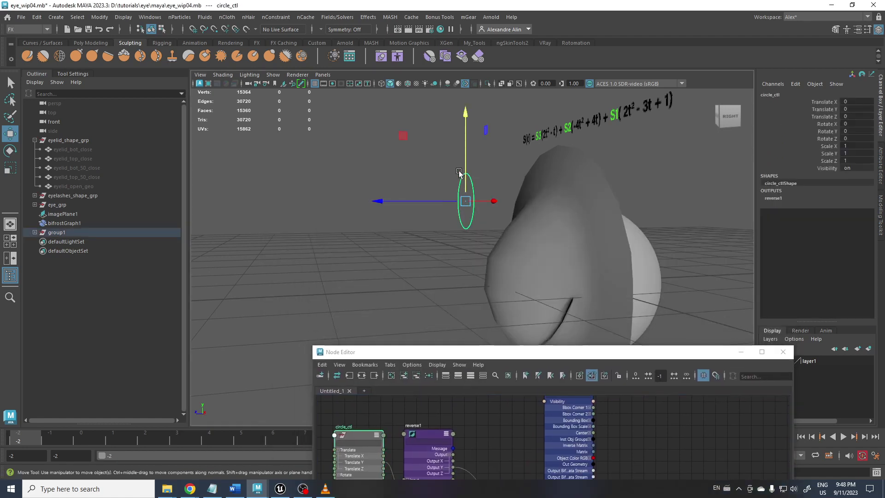
{"action": "left_click_drag", "start_coordinate": [466, 153], "coordinate": [440, 103]}
{"action": "key", "text": "ctrl+z"}
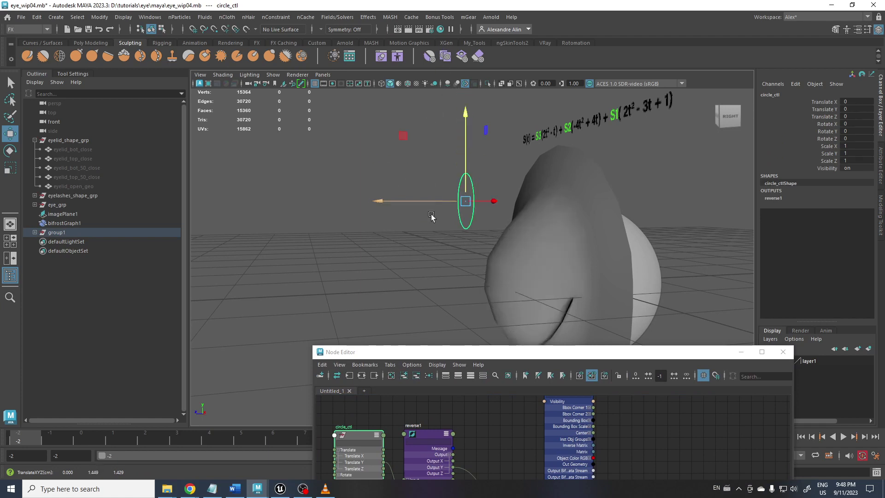
Step: Move group1 down along Y so the circle control sits lower in front of the eyelids
{"action": "left_click", "coordinate": [36, 233]}
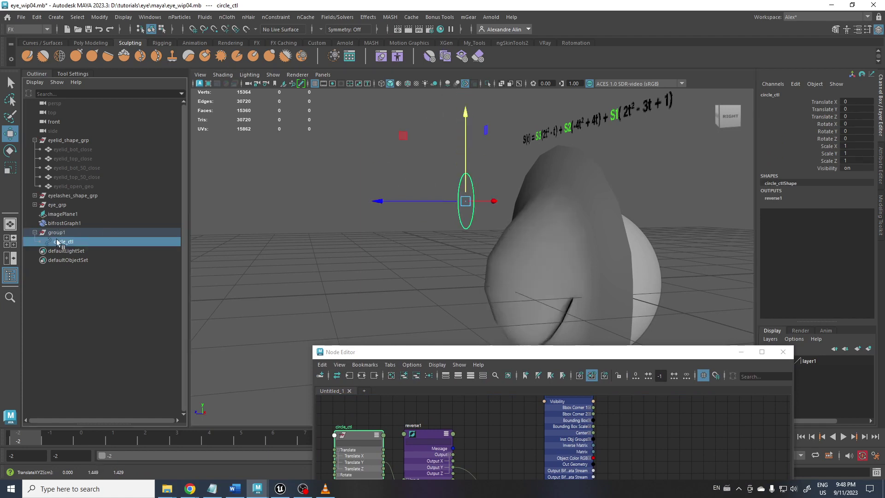
{"action": "left_click", "coordinate": [55, 233]}
{"action": "left_click_drag", "start_coordinate": [465, 121], "coordinate": [477, 247]}
{"action": "middle_click_drag", "start_coordinate": [440, 235], "coordinate": [433, 186], "text": "alt"}
{"action": "left_click_drag", "start_coordinate": [434, 187], "coordinate": [452, 235], "text": "alt"}
Step: Raise circle_ctl along Y to 0.566 to test the lids, try raising it further, and undo that last move
{"action": "left_click", "coordinate": [455, 245]}
{"action": "left_click", "coordinate": [472, 276]}
{"action": "left_click_drag", "start_coordinate": [473, 275], "coordinate": [466, 208]}
{"action": "middle_click_drag", "start_coordinate": [304, 228], "coordinate": [283, 236]}
{"action": "left_click_drag", "start_coordinate": [283, 237], "coordinate": [356, 237], "text": "alt"}
{"action": "middle_click_drag", "start_coordinate": [356, 237], "coordinate": [343, 142]}
{"action": "key", "text": "ctrl+z"}
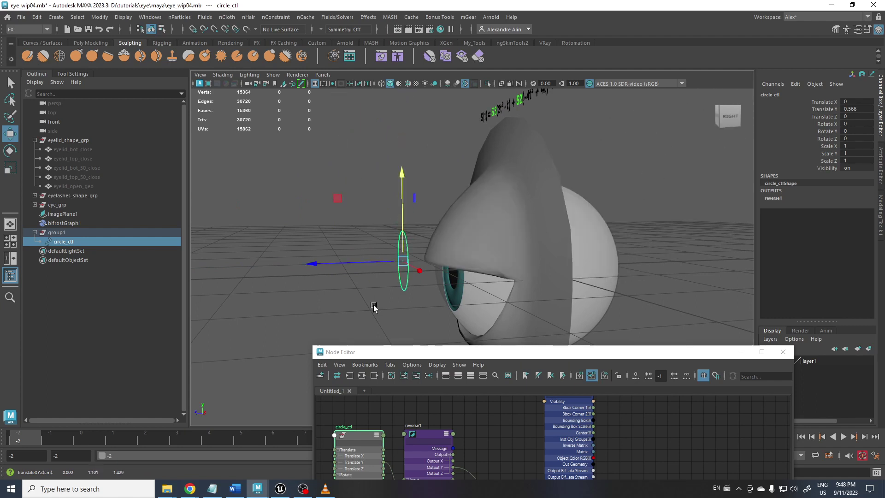
{"action": "left_click_drag", "start_coordinate": [381, 357], "coordinate": [453, 203]}
{"action": "left_click", "coordinate": [549, 391]}
{"action": "key", "text": "Tab"}
{"action": "type", "text": "c"}
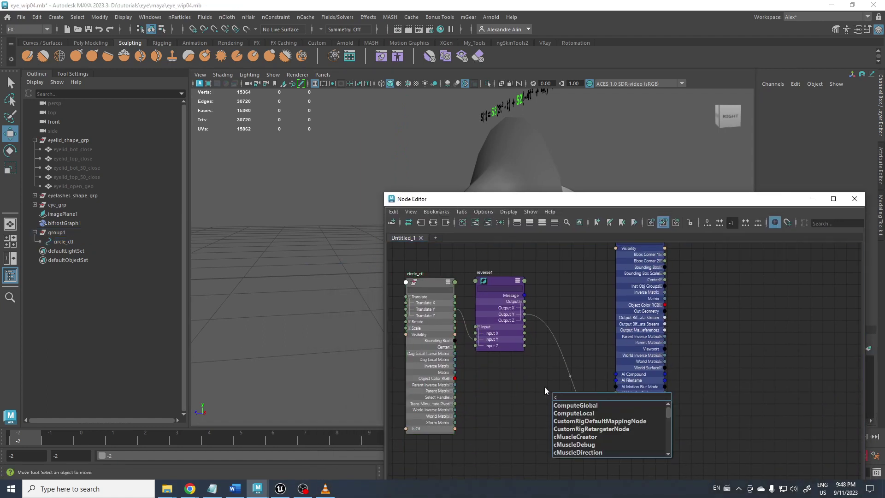
{"action": "key", "text": "BackSpace"}
{"action": "left_click", "coordinate": [522, 388]}
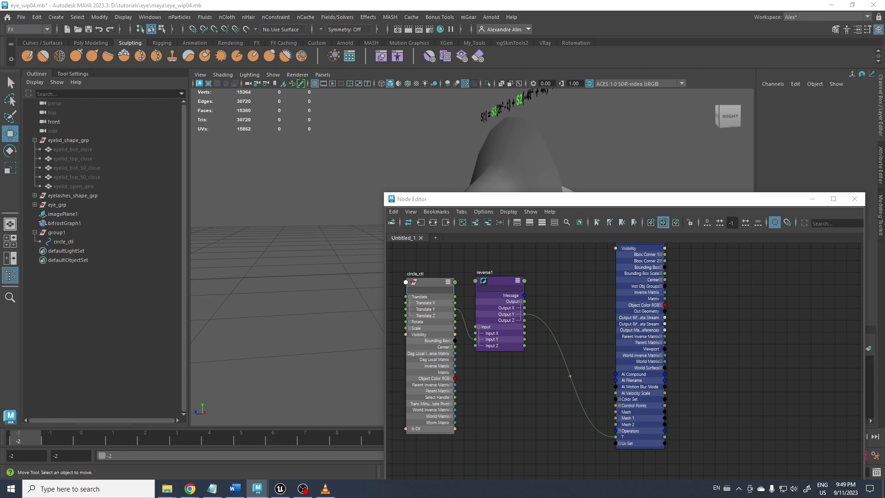
Step: Create a clamp node between reverse1 and the Bifrost shape, and expand its Input channels
{"action": "left_click_drag", "start_coordinate": [441, 200], "coordinate": [356, 176]}
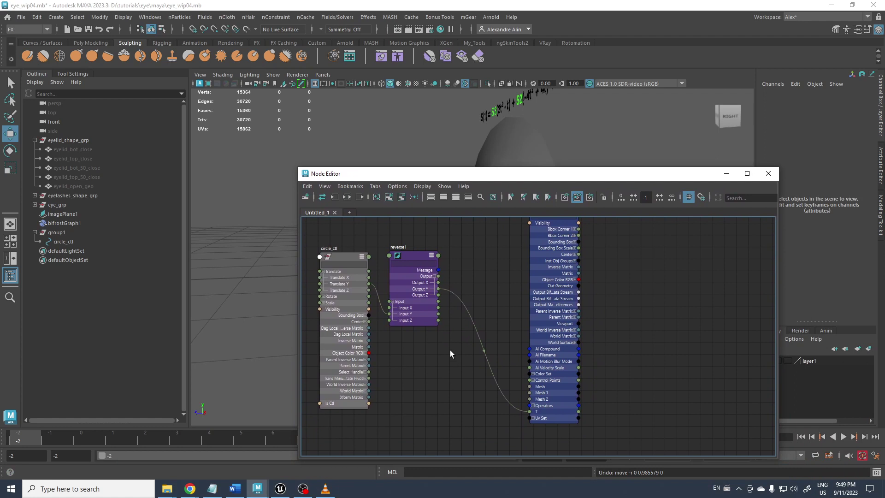
{"action": "key", "text": "Tab"}
{"action": "type", "text": "cl"}
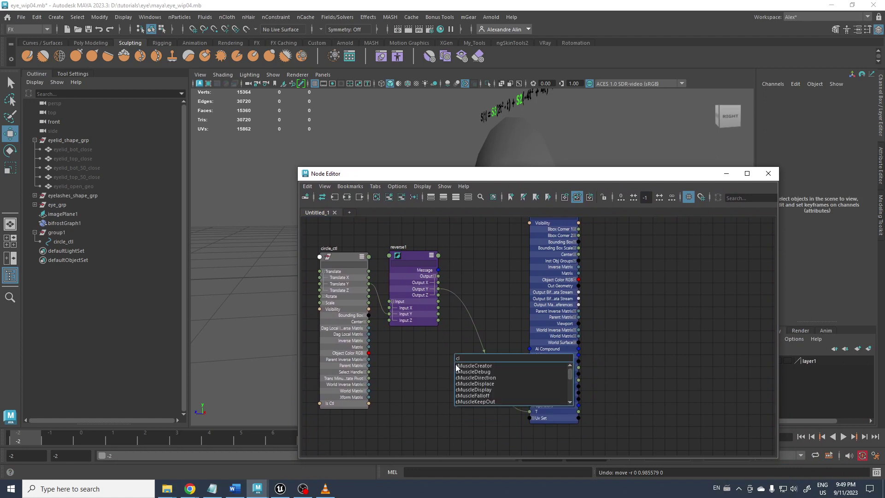
{"action": "type", "text": "am"}
{"action": "left_click", "coordinate": [461, 367]}
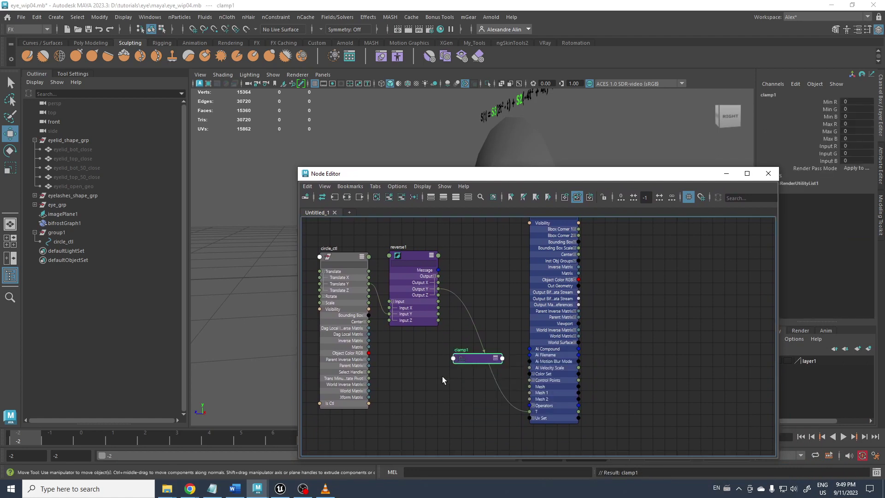
{"action": "left_click", "coordinate": [502, 356]}
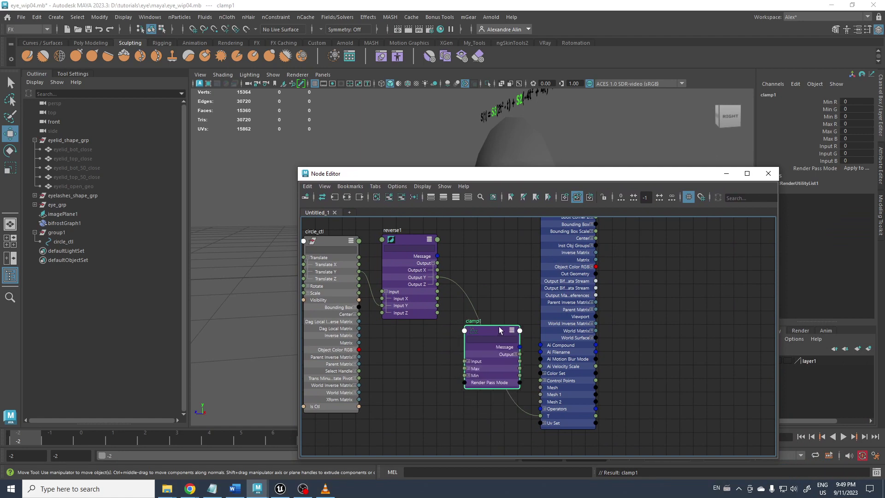
{"action": "left_click", "coordinate": [477, 326]}
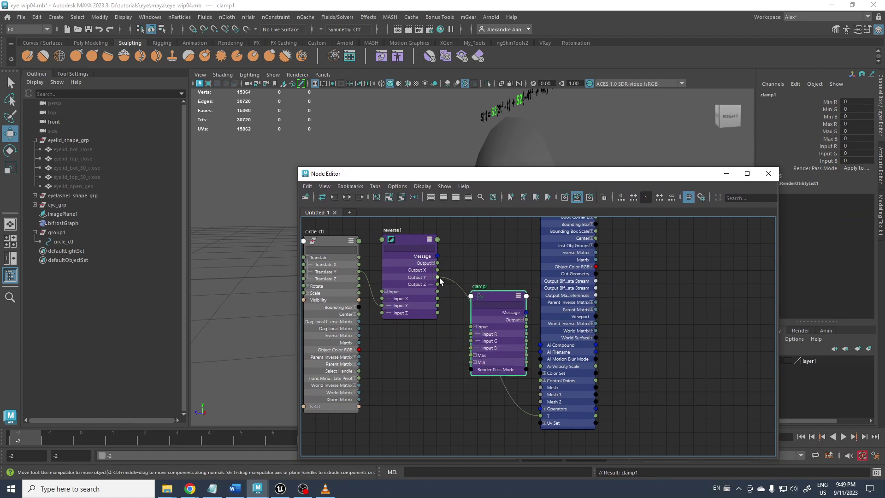
Step: Connect reverse1's Output Y to clamp1's Input G, and set the clamp's Max G to 1
{"action": "left_click_drag", "start_coordinate": [450, 289], "coordinate": [472, 341]}
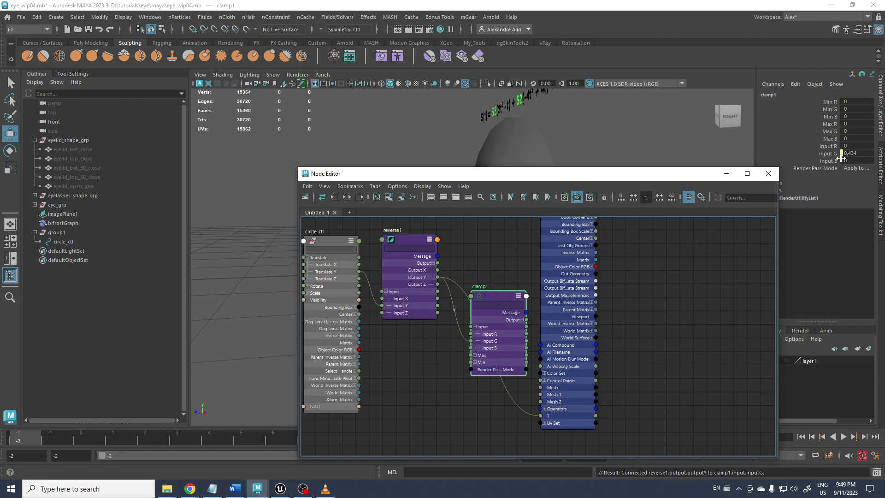
{"action": "left_click", "coordinate": [852, 130]}
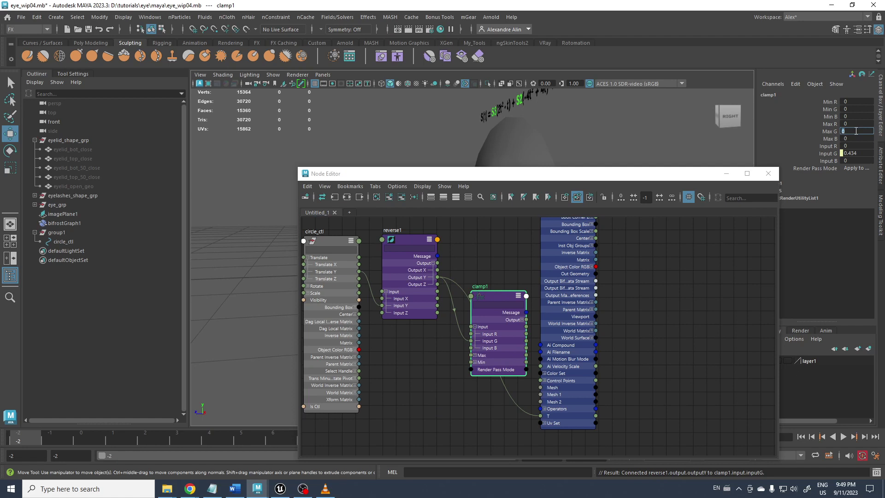
{"action": "key", "text": "Return"}
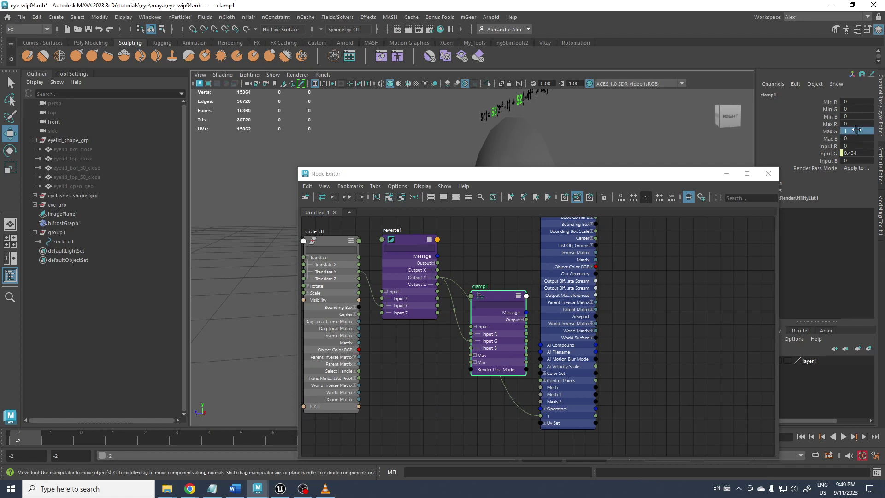
Step: Space out the Bifrost shape and clamp1 nodes, and connect clamp1's Output G to the Bifrost shape's T input
{"action": "left_click_drag", "start_coordinate": [569, 283], "coordinate": [668, 283]}
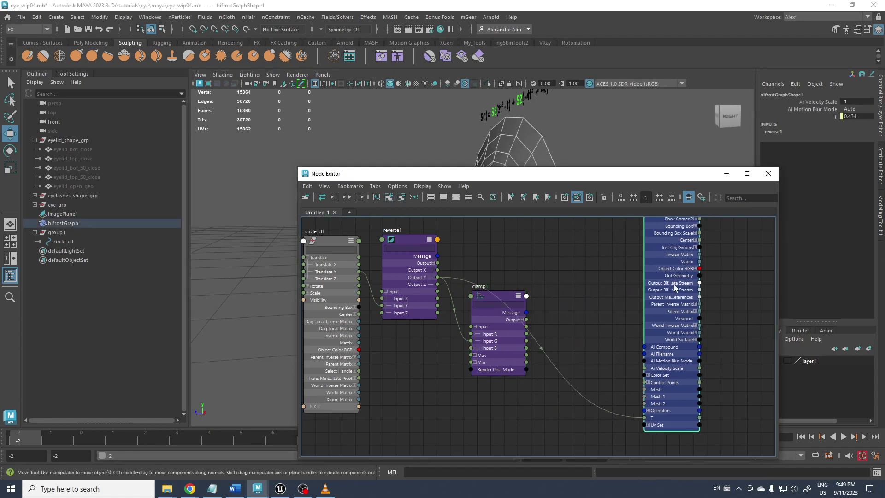
{"action": "left_click", "coordinate": [523, 319]}
{"action": "left_click", "coordinate": [558, 320]}
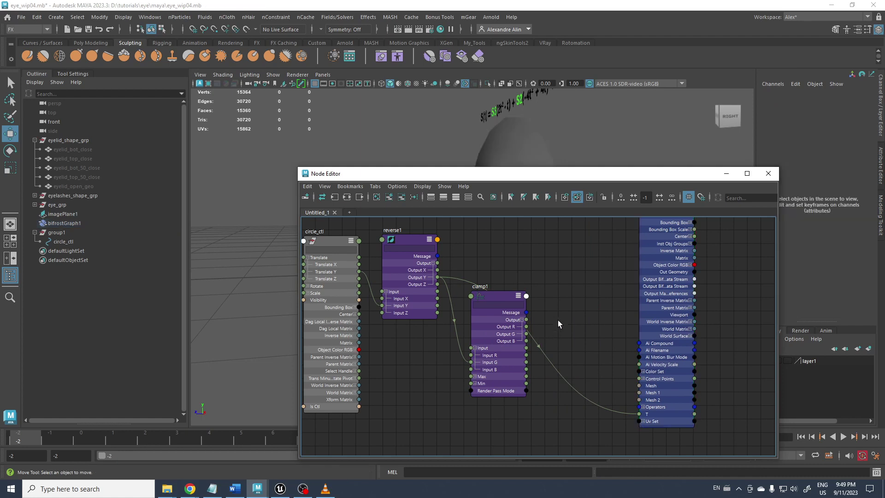
{"action": "left_click_drag", "start_coordinate": [491, 296], "coordinate": [525, 289]}
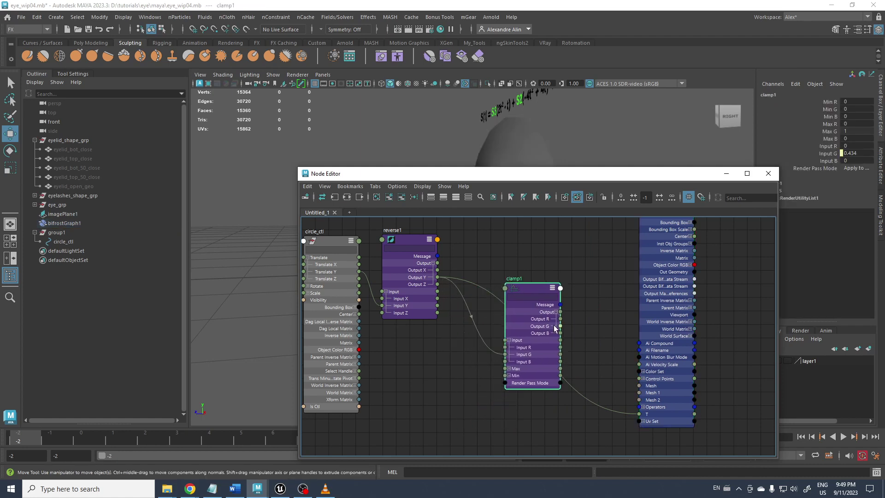
{"action": "left_click_drag", "start_coordinate": [574, 341], "coordinate": [640, 413]}
Step: Raise circle_ctl along Y to 1.273 to test the clamped eyelid blend beyond its limit
{"action": "left_click_drag", "start_coordinate": [522, 173], "coordinate": [531, 366]}
{"action": "left_click", "coordinate": [399, 246]}
{"action": "left_click_drag", "start_coordinate": [405, 250], "coordinate": [386, 237]}
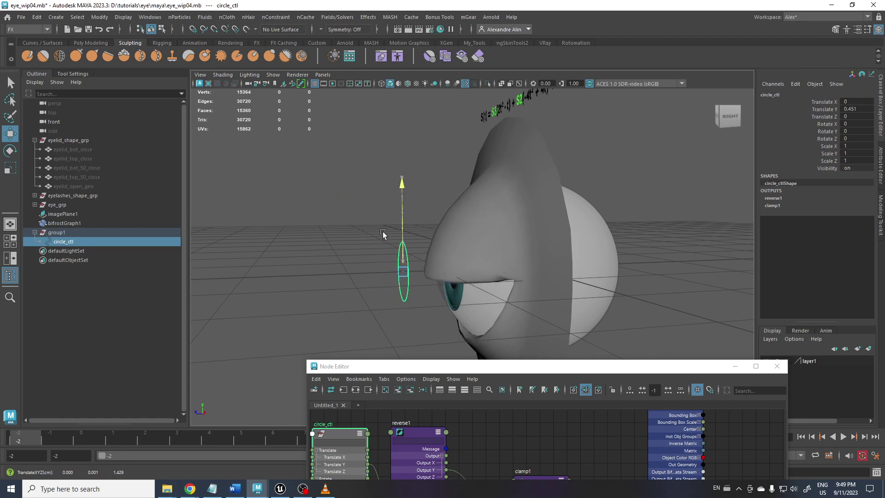
{"action": "scroll", "coordinate": [389, 196], "scroll_direction": "down", "scroll_amount": 4}
{"action": "left_click_drag", "start_coordinate": [389, 196], "coordinate": [405, 163], "text": "alt"}
Step: Shift the bifrostGraphShape1 node slightly and examine the connections from circle_ctl through reverse1 and clamp1 to T
{"action": "left_click_drag", "start_coordinate": [395, 368], "coordinate": [337, 143]}
{"action": "scroll", "coordinate": [507, 243], "scroll_direction": "down", "scroll_amount": 3}
{"action": "middle_click_drag", "start_coordinate": [490, 222], "coordinate": [518, 280]}
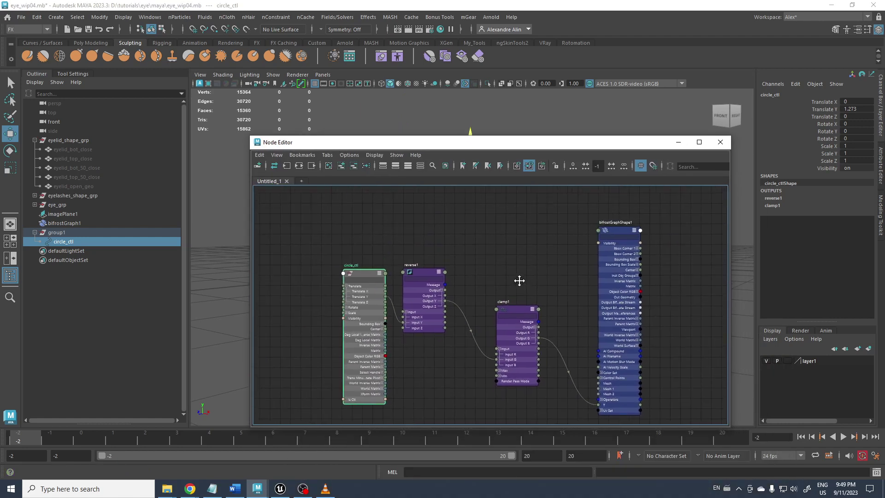
{"action": "left_click_drag", "start_coordinate": [613, 235], "coordinate": [619, 223]}
{"action": "scroll", "coordinate": [586, 388], "scroll_direction": "up", "scroll_amount": 2}
{"action": "right_click_drag", "start_coordinate": [627, 421], "coordinate": [636, 423], "text": "alt"}
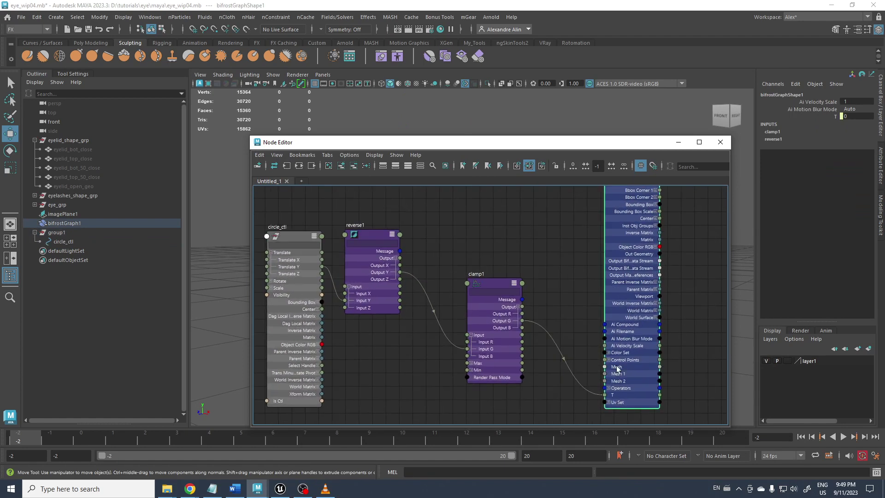
{"action": "middle_click_drag", "start_coordinate": [579, 342], "coordinate": [516, 306], "text": "alt"}
{"action": "right_click_drag", "start_coordinate": [513, 323], "coordinate": [548, 352], "text": "alt"}
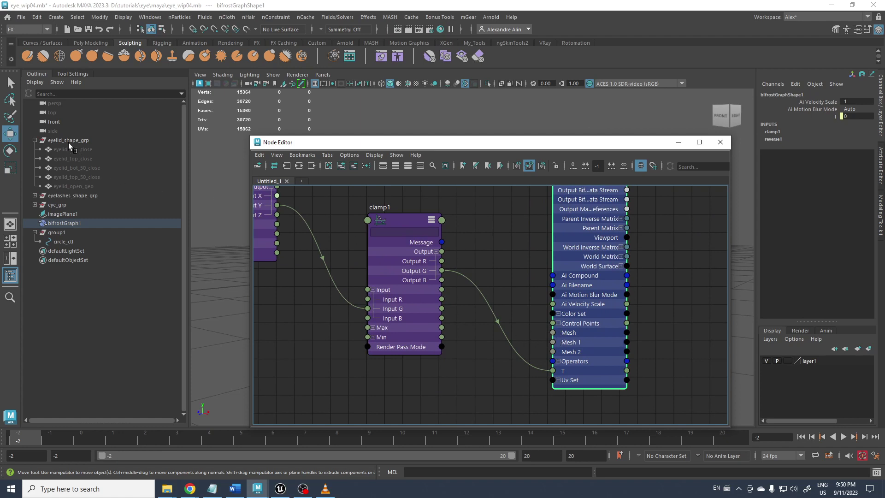
Step: Place bifrostGraphShape1 a little farther from clamp1 in the node graph, and clear the selection
{"action": "left_click_drag", "start_coordinate": [284, 144], "coordinate": [288, 172]}
{"action": "scroll", "coordinate": [446, 247], "scroll_direction": "down", "scroll_amount": 4}
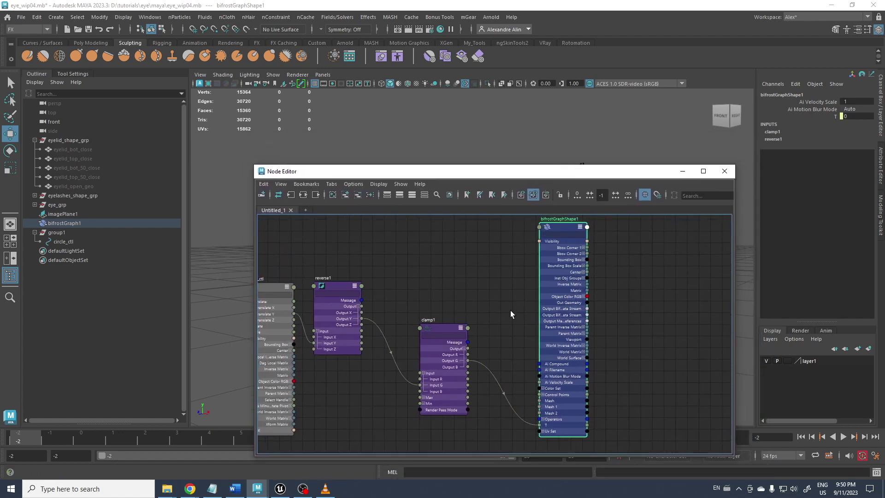
{"action": "left_click_drag", "start_coordinate": [397, 176], "coordinate": [389, 205]}
{"action": "left_click_drag", "start_coordinate": [557, 254], "coordinate": [575, 261]}
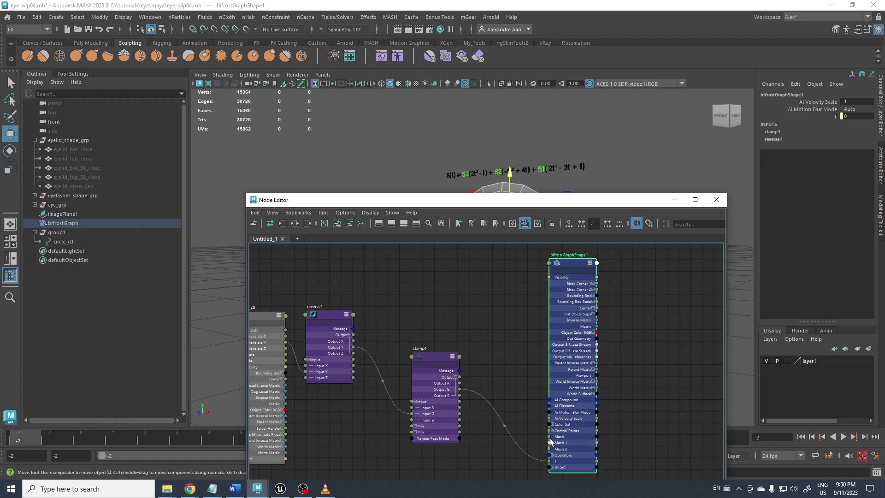
{"action": "left_click", "coordinate": [534, 402]}
Step: Uncover the eye model, inspect circle_ctl and the eyelids from a more sideways angle, and deselect the control
{"action": "left_click_drag", "start_coordinate": [475, 203], "coordinate": [485, 331]}
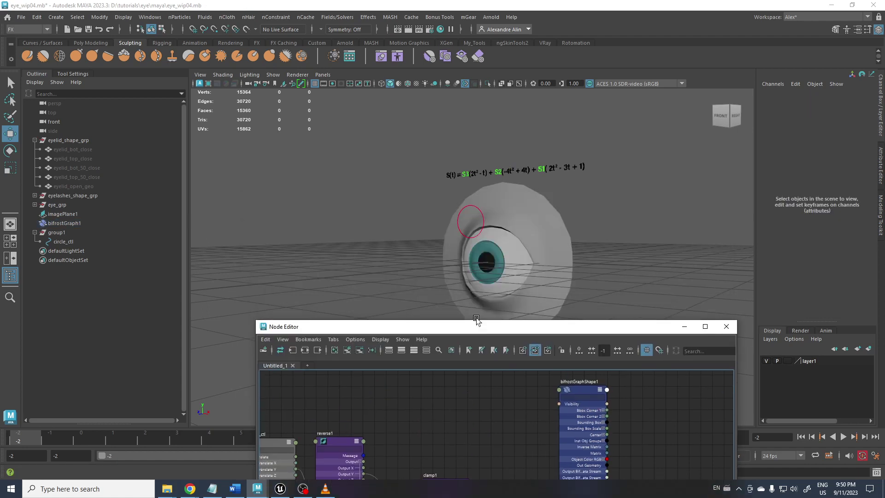
{"action": "left_click", "coordinate": [467, 207]}
{"action": "left_click_drag", "start_coordinate": [452, 211], "coordinate": [383, 234], "text": "alt"}
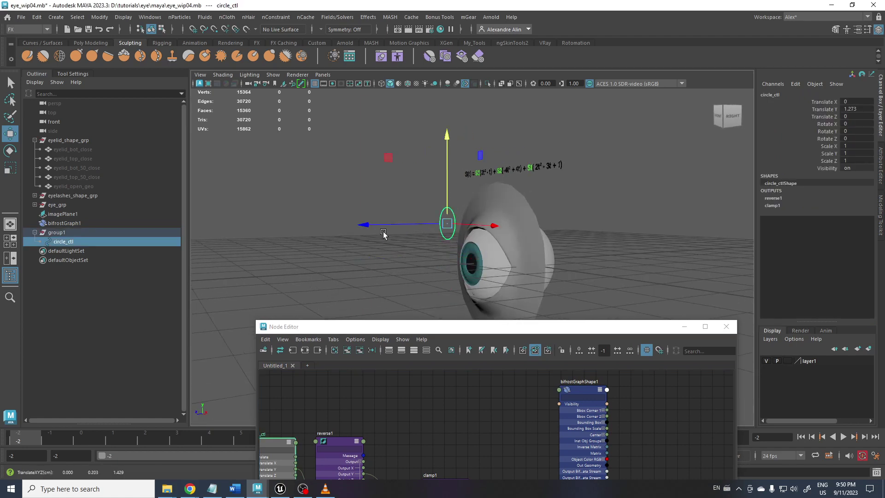
{"action": "left_click", "coordinate": [316, 181]}
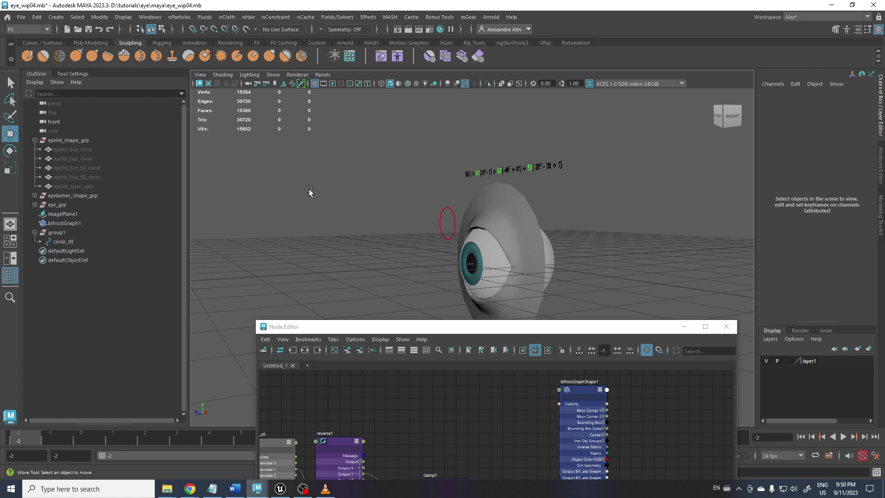